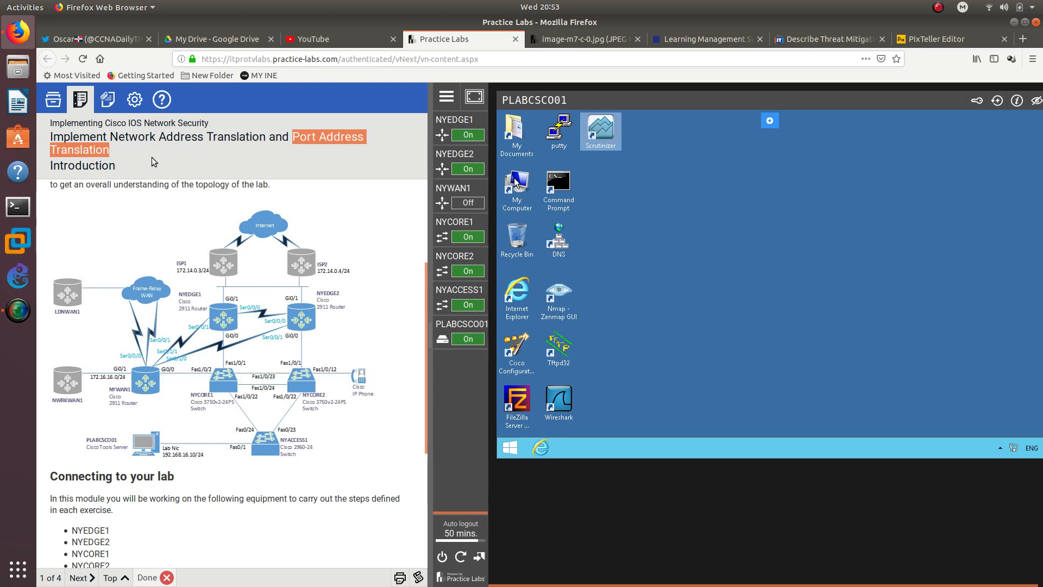
Switch to the ITPro.TV CCNA Security course page and highlight the itpro.tv part of its web address.
{"action": "left_click", "coordinate": [862, 39]}
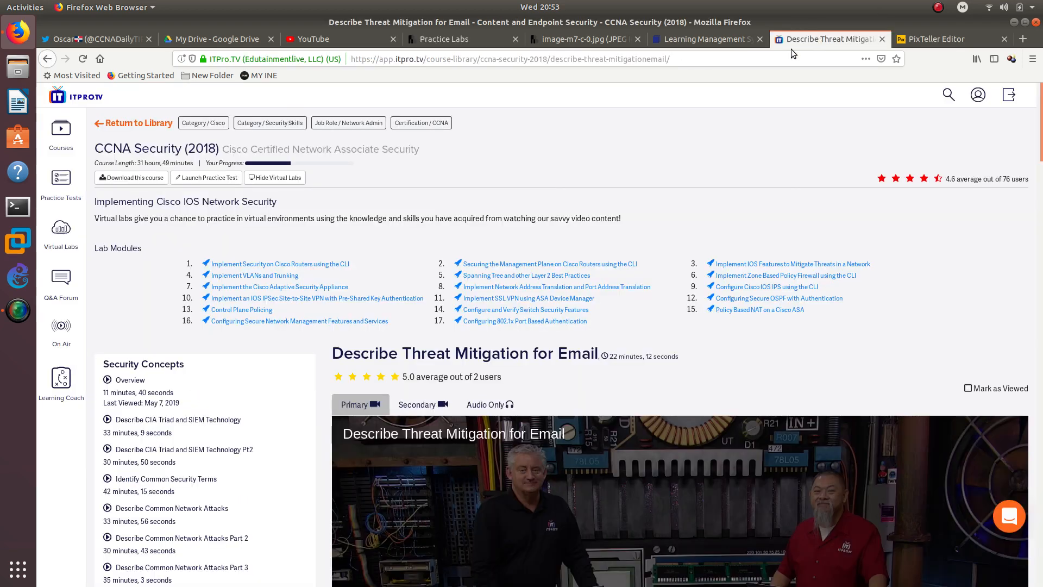
{"action": "left_click", "coordinate": [392, 61]}
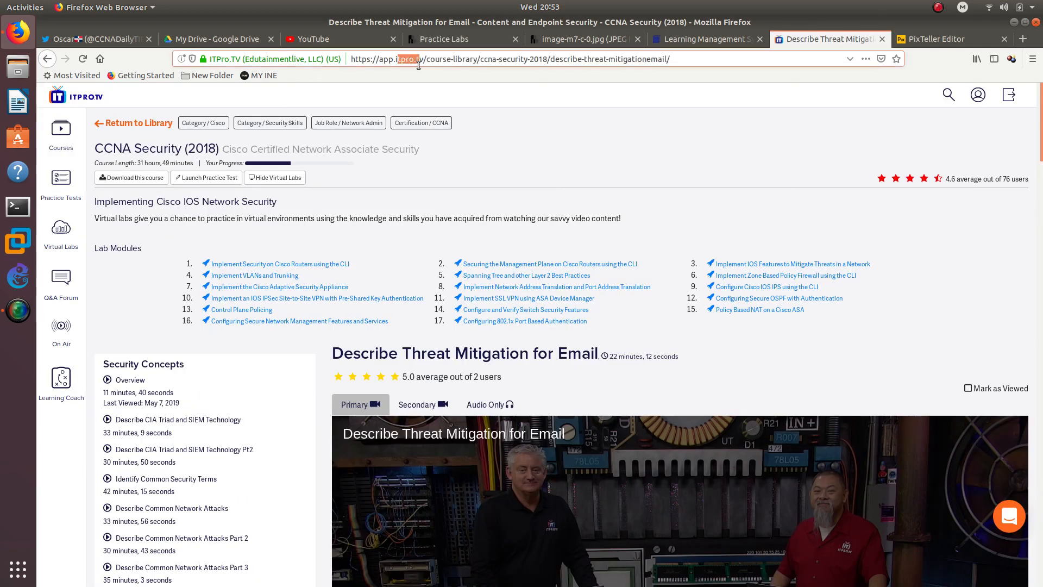
{"action": "left_click_drag", "start_coordinate": [420, 61], "coordinate": [402, 60]}
Switch to the PixTeller design and select its large heading text.
{"action": "left_click", "coordinate": [897, 43]}
{"action": "left_click", "coordinate": [637, 343]}
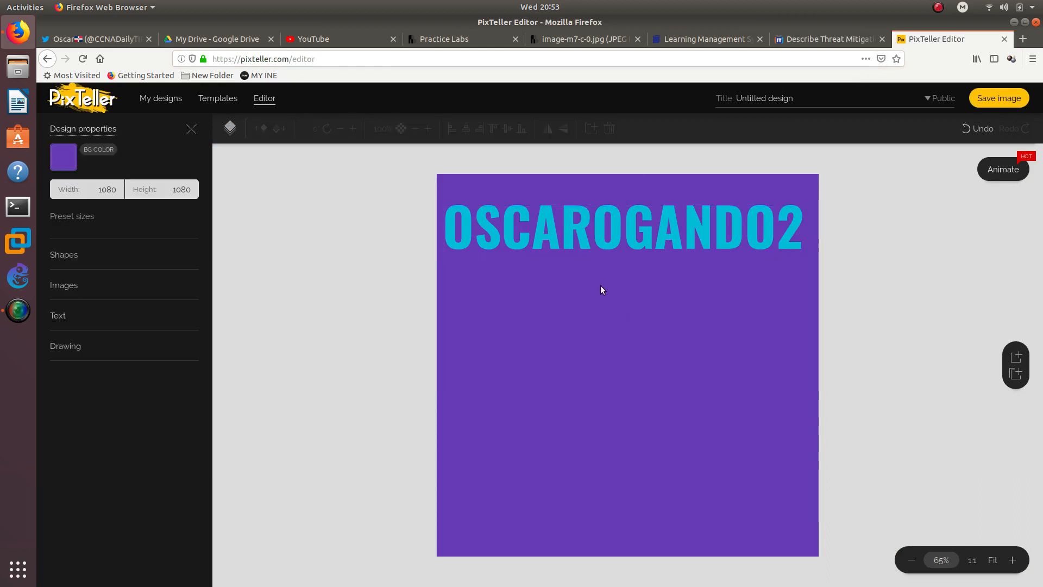
{"action": "left_click", "coordinate": [543, 233]}
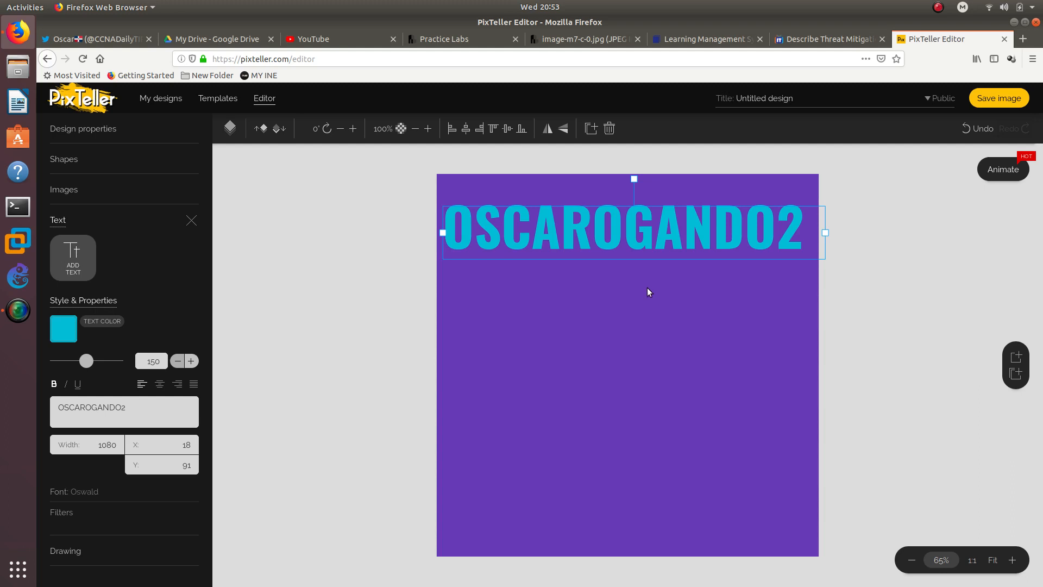
Compare the Practice Labs page with the PixTeller design, then clear the text selection in the lab title.
{"action": "left_click", "coordinate": [444, 39]}
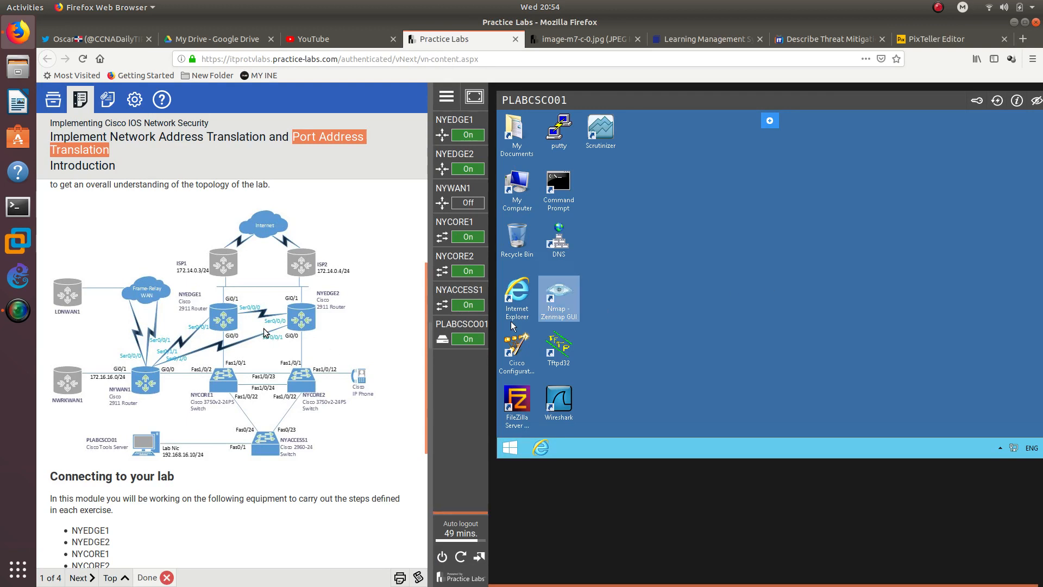
{"action": "left_click", "coordinate": [937, 39]}
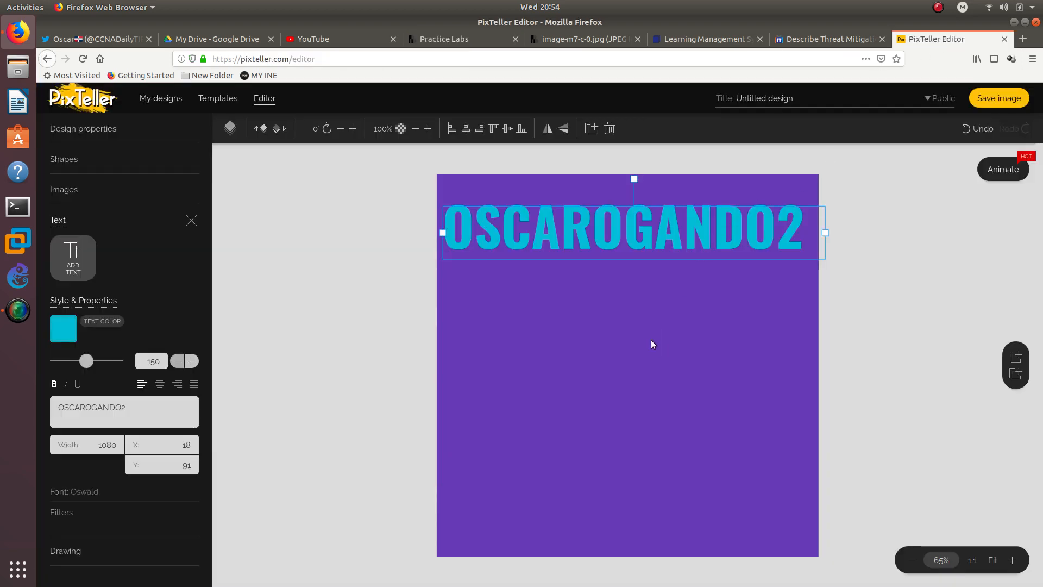
{"action": "left_click", "coordinate": [469, 40]}
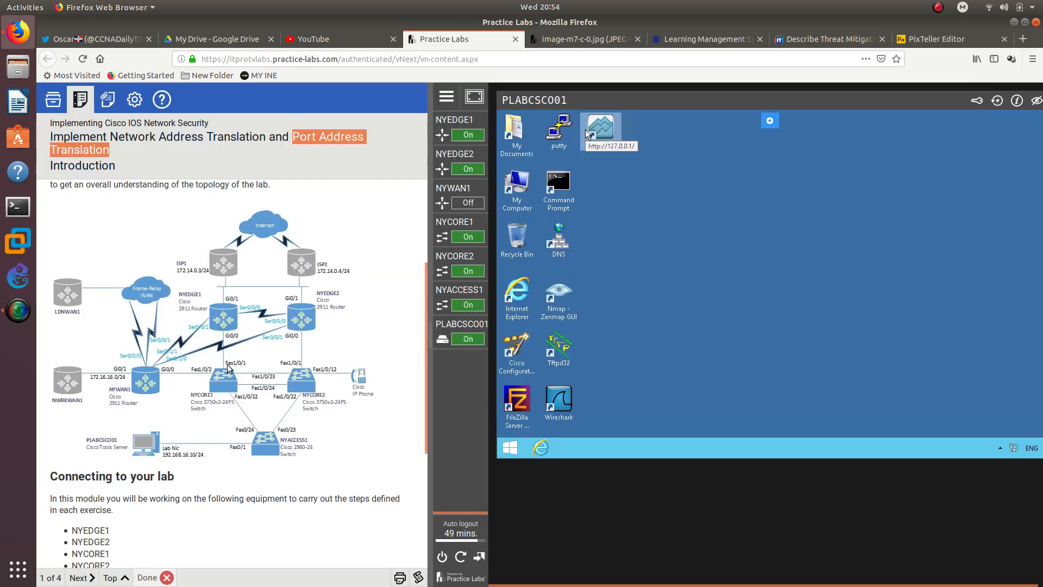
{"action": "left_click", "coordinate": [152, 158]}
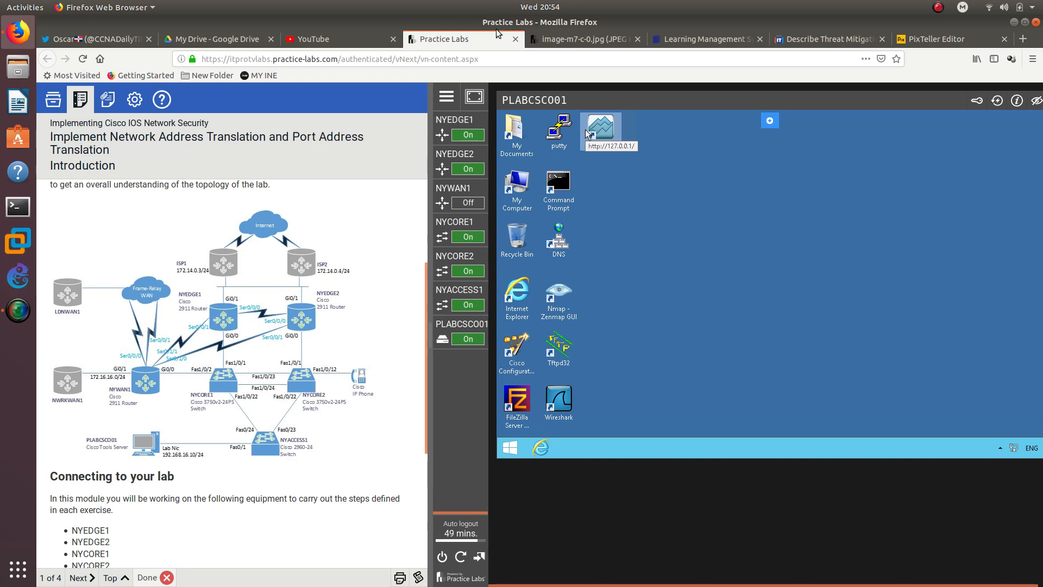
Return to the ITPro.TV course page, highlight the title CCNA Security (2018) and examine its virtual lab modules.
{"action": "left_click", "coordinate": [786, 42]}
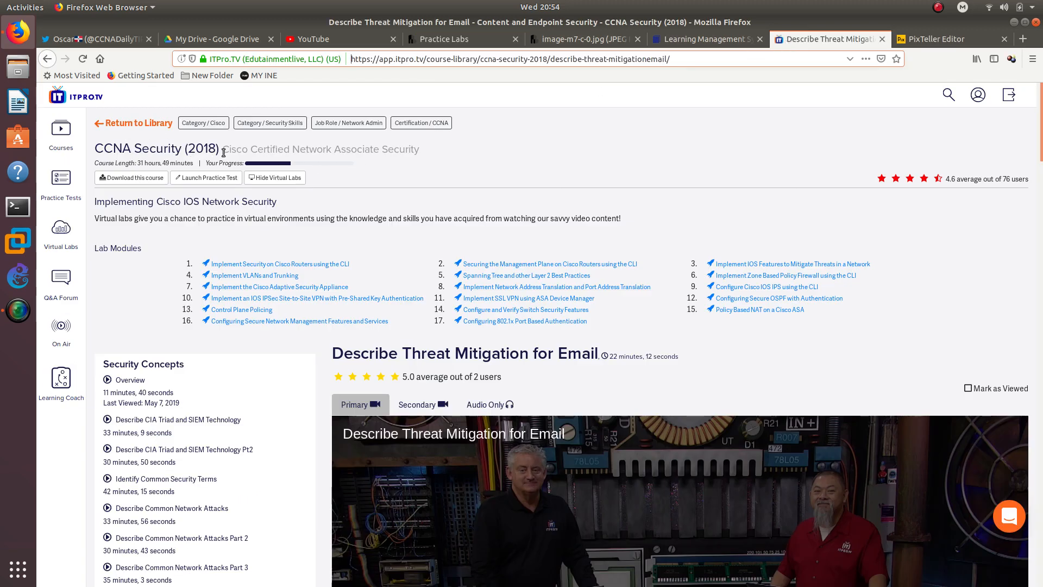
{"action": "left_click_drag", "start_coordinate": [223, 153], "coordinate": [91, 155]}
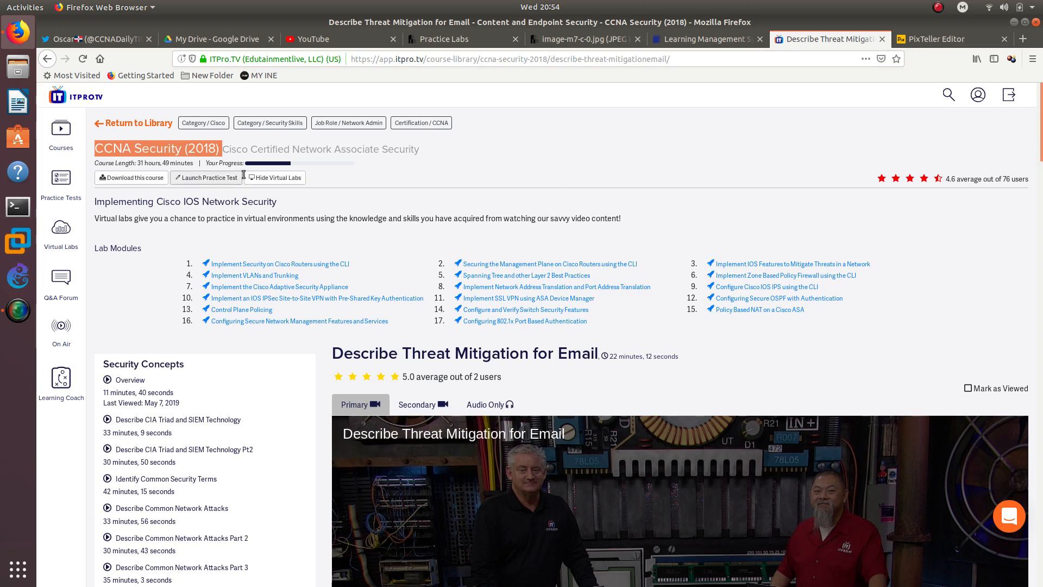
{"action": "left_click", "coordinate": [264, 179]}
{"action": "left_click", "coordinate": [273, 180]}
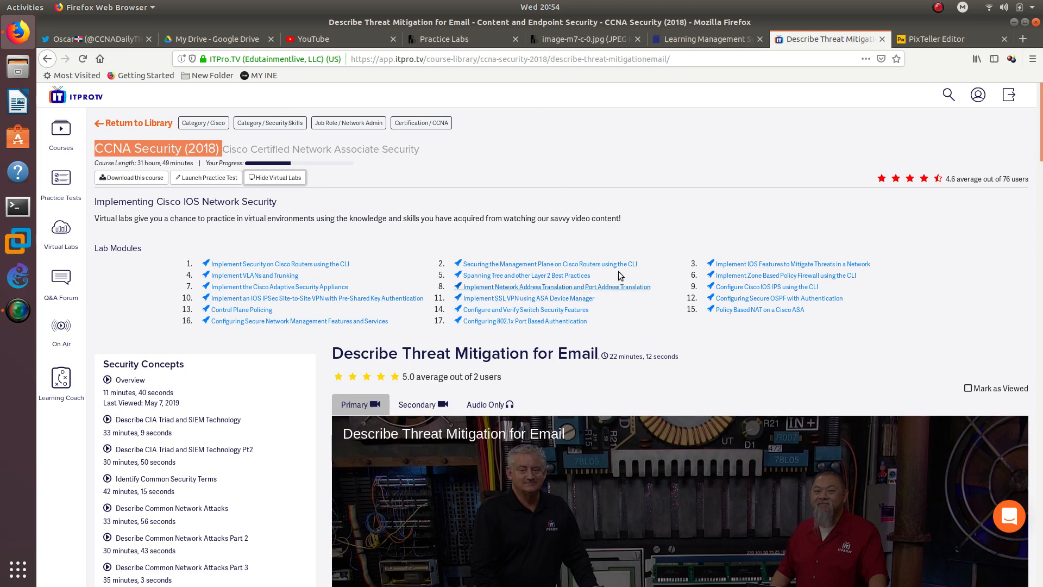
Close the Learning Management System page and return to Practice Labs.
{"action": "left_click", "coordinate": [689, 43]}
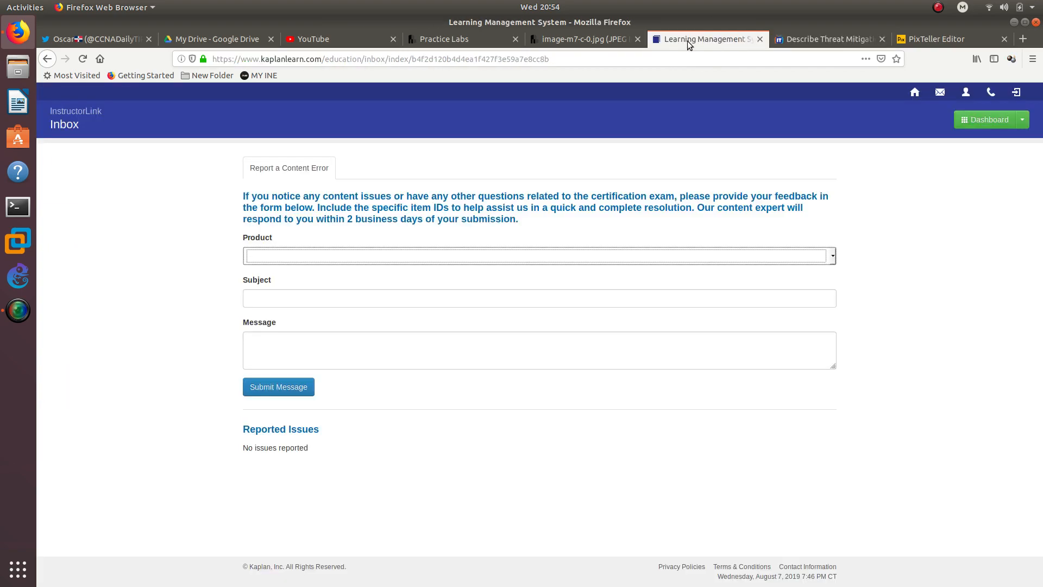
{"action": "middle_click", "coordinate": [682, 45]}
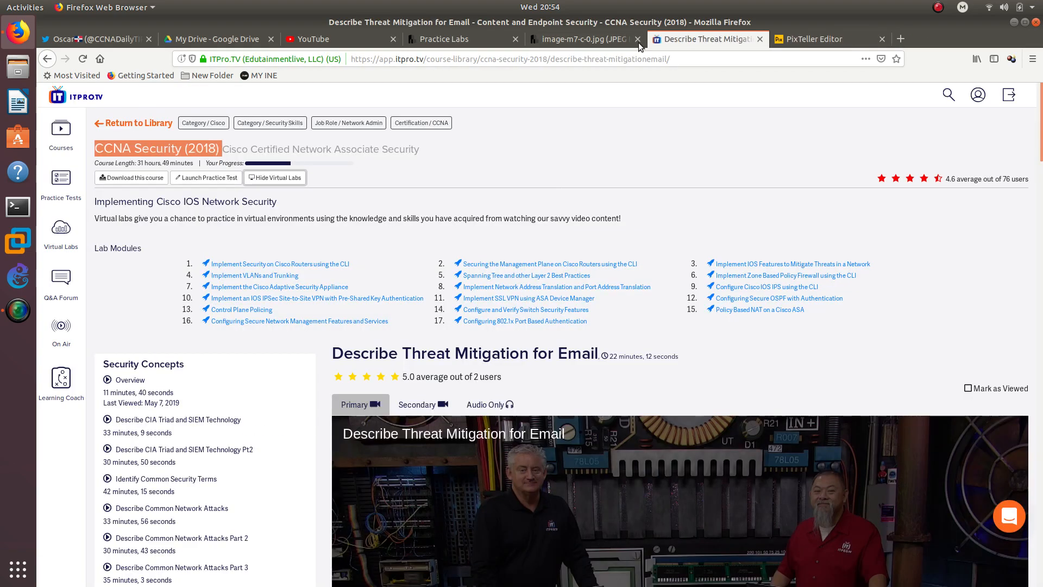
{"action": "left_click", "coordinate": [477, 46]}
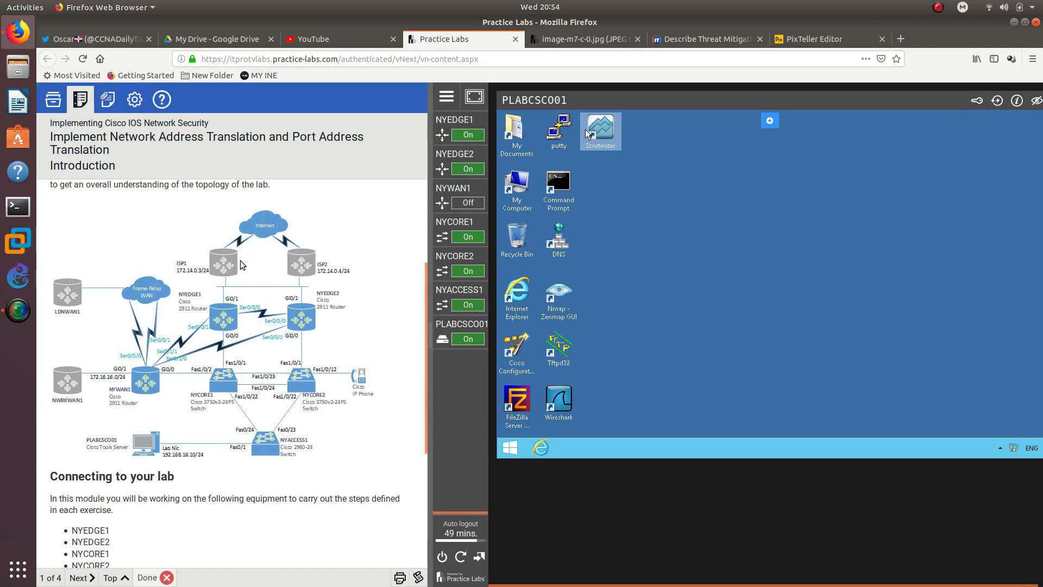
Review the equipment list under Connecting to your lab, highlighting the NYCORE1 to PLABCSCO01 entries and the PLABCSCO01 entry.
{"action": "scroll", "coordinate": [242, 266], "scroll_direction": "down", "scroll_amount": 3}
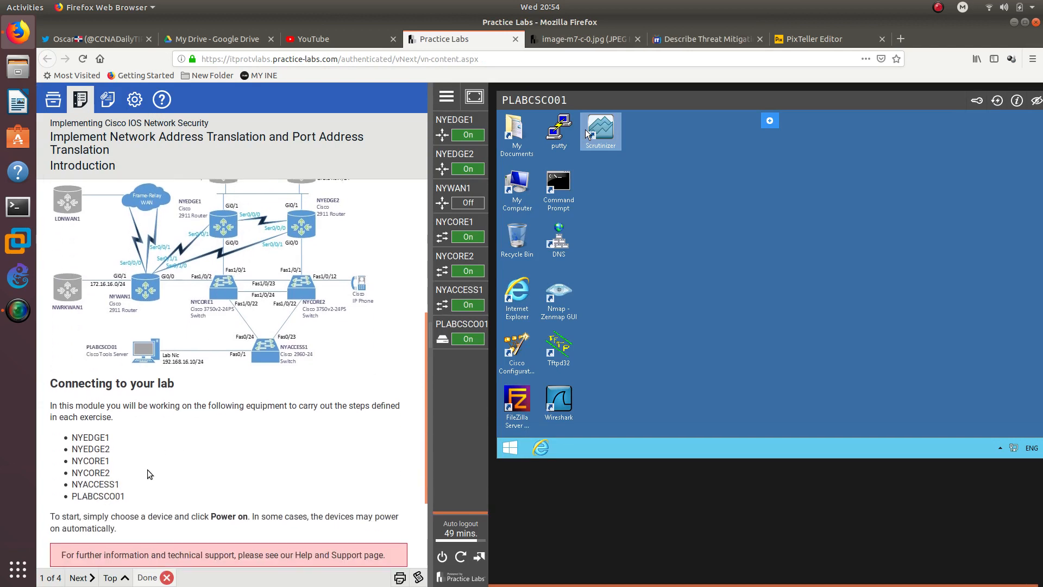
{"action": "left_click_drag", "start_coordinate": [133, 499], "coordinate": [81, 465]}
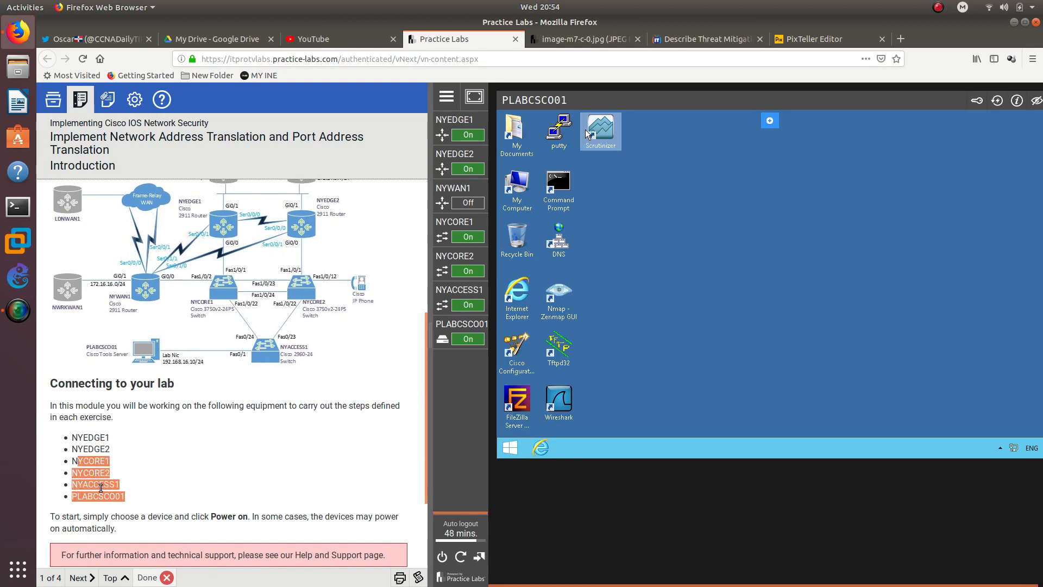
{"action": "left_click", "coordinate": [133, 500]}
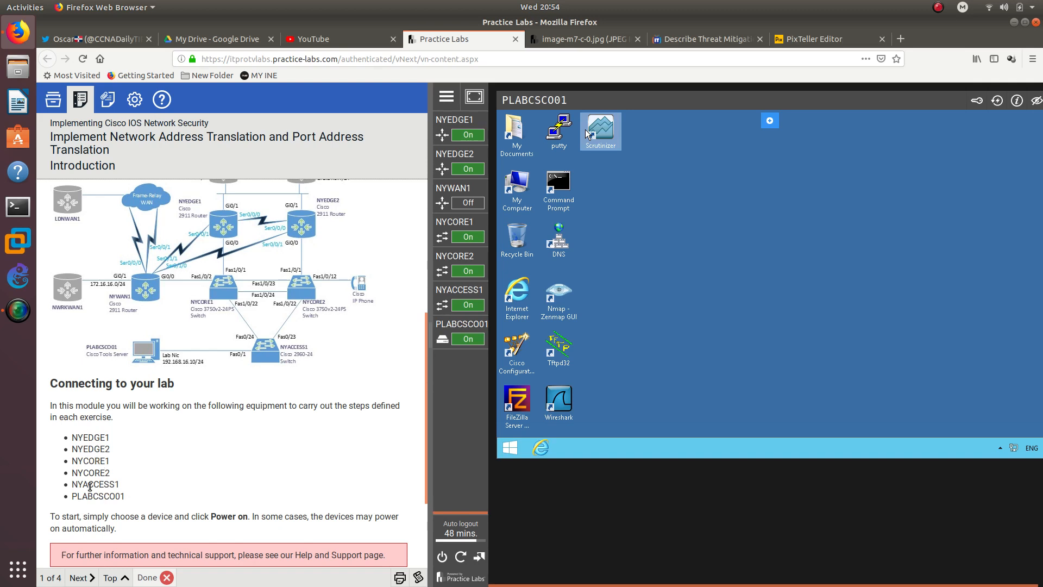
{"action": "double_click", "coordinate": [90, 486]}
{"action": "double_click", "coordinate": [100, 497]}
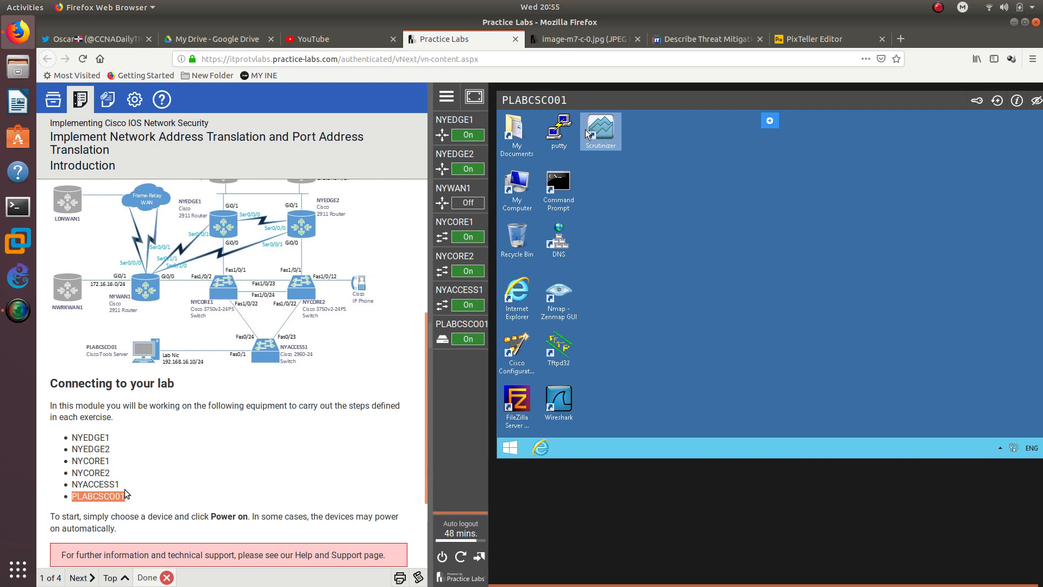
{"action": "scroll", "coordinate": [144, 483], "scroll_direction": "down", "scroll_amount": 3}
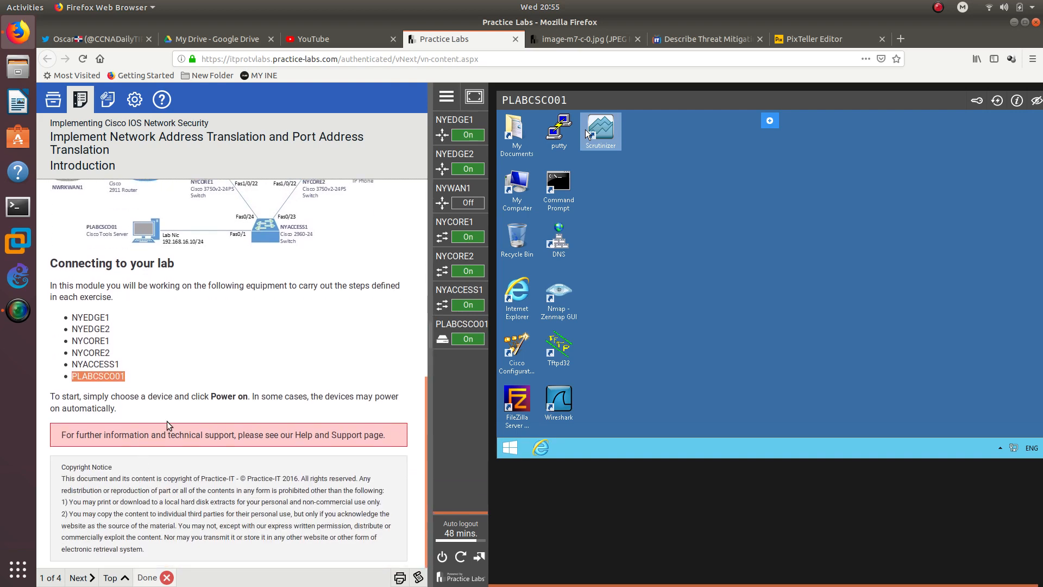
Examine the lab topology diagram in the introduction and its enlarged image, and return to the lab page.
{"action": "scroll", "coordinate": [166, 424], "scroll_direction": "up", "scroll_amount": 4}
{"action": "scroll", "coordinate": [194, 320], "scroll_direction": "up", "scroll_amount": 1}
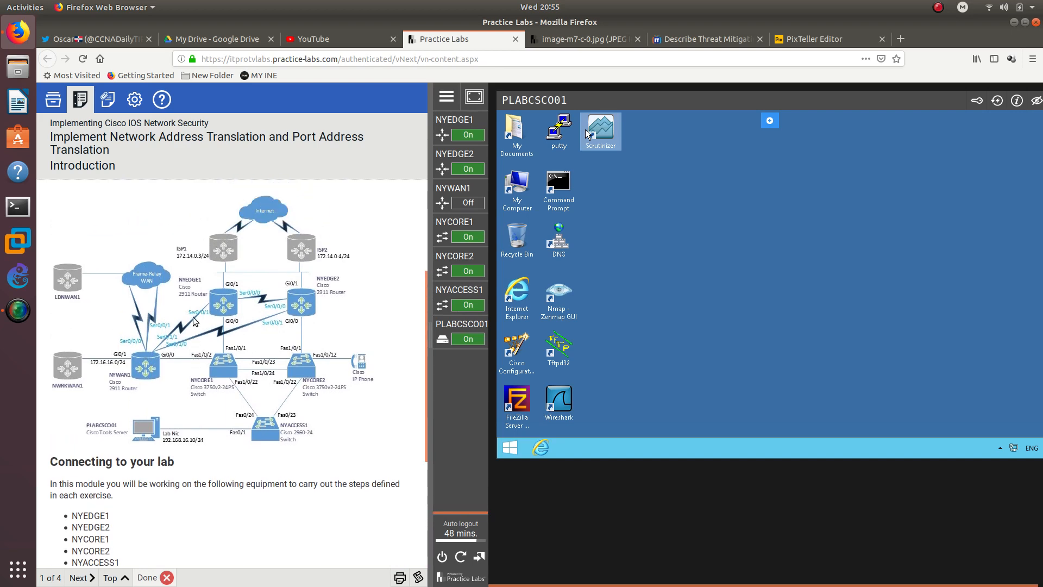
{"action": "scroll", "coordinate": [195, 320], "scroll_direction": "up", "scroll_amount": 1}
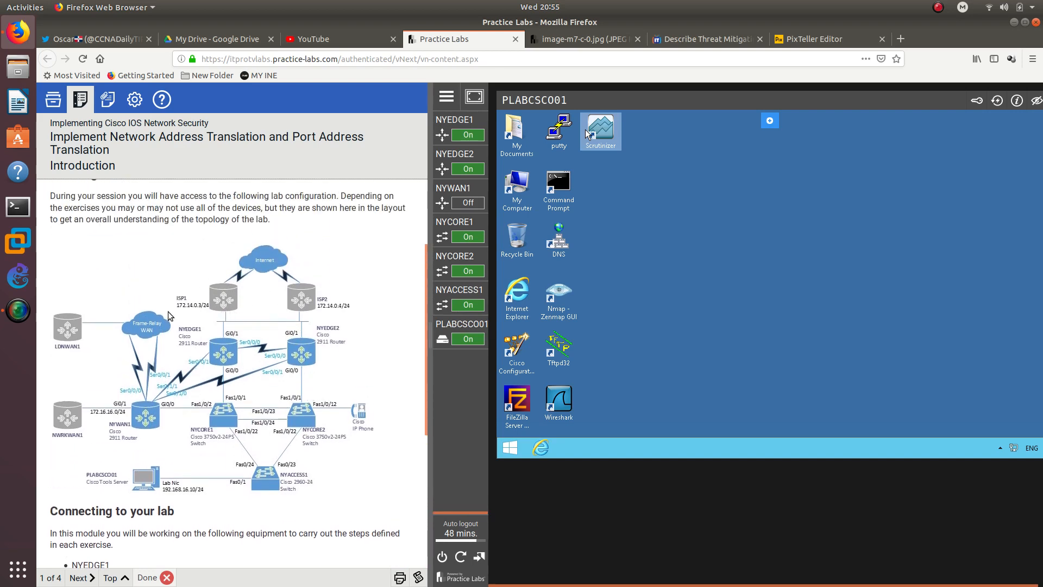
{"action": "scroll", "coordinate": [258, 314], "scroll_direction": "down", "scroll_amount": 3}
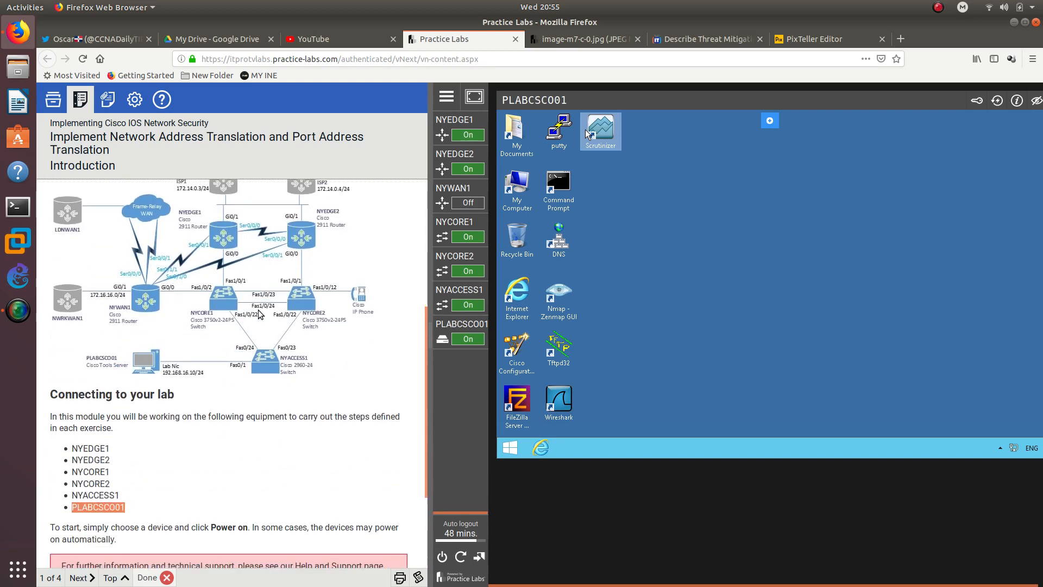
{"action": "left_click", "coordinate": [259, 314]}
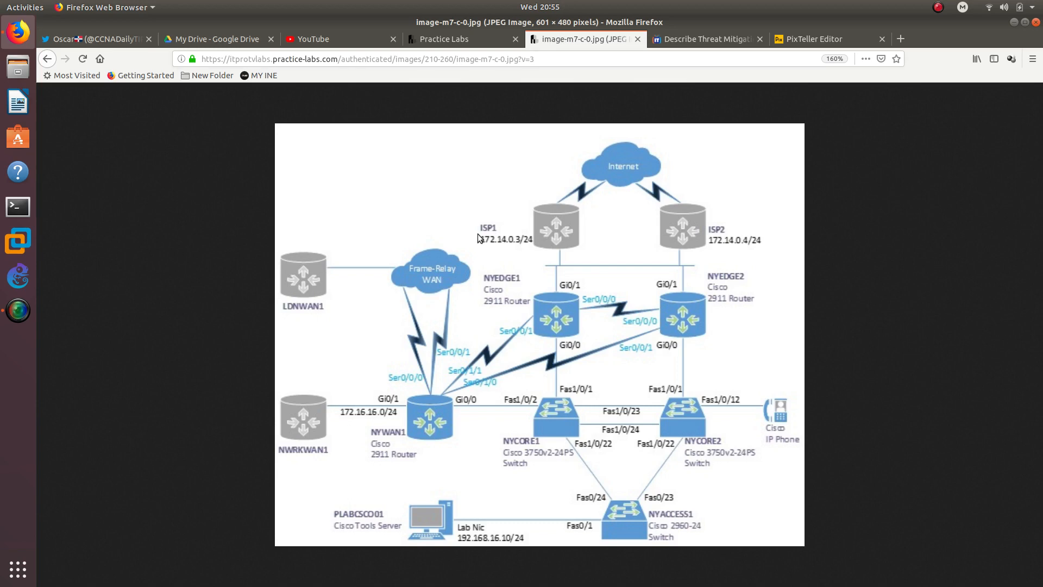
{"action": "left_click", "coordinate": [451, 39]}
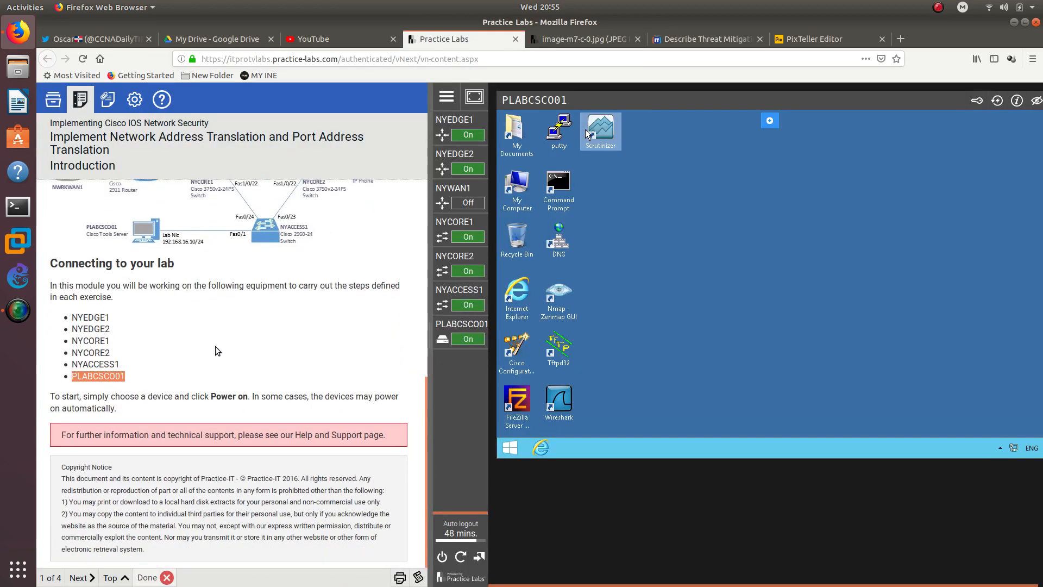
Open Exercise 1 - Translating Inside Source Addresses and highlight its title and first two introductory paragraphs.
{"action": "left_click", "coordinate": [79, 578]}
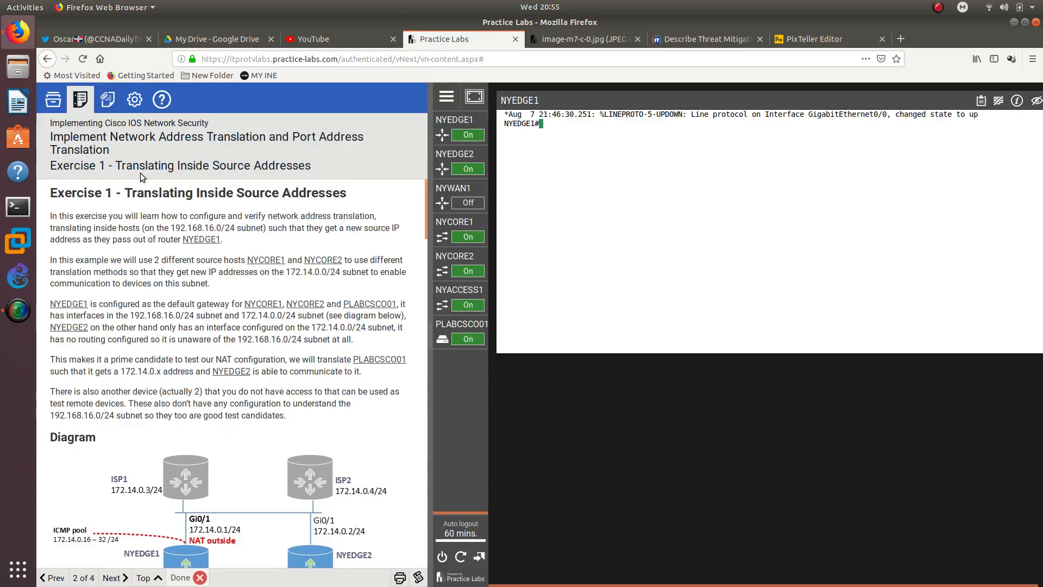
{"action": "left_click_drag", "start_coordinate": [117, 167], "coordinate": [308, 168]}
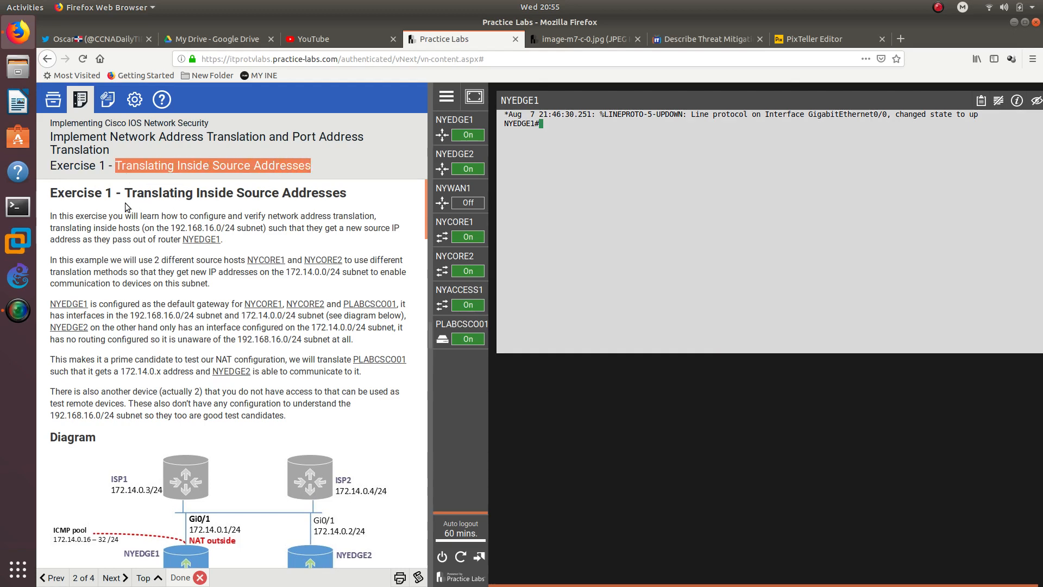
{"action": "left_click_drag", "start_coordinate": [51, 216], "coordinate": [226, 280]}
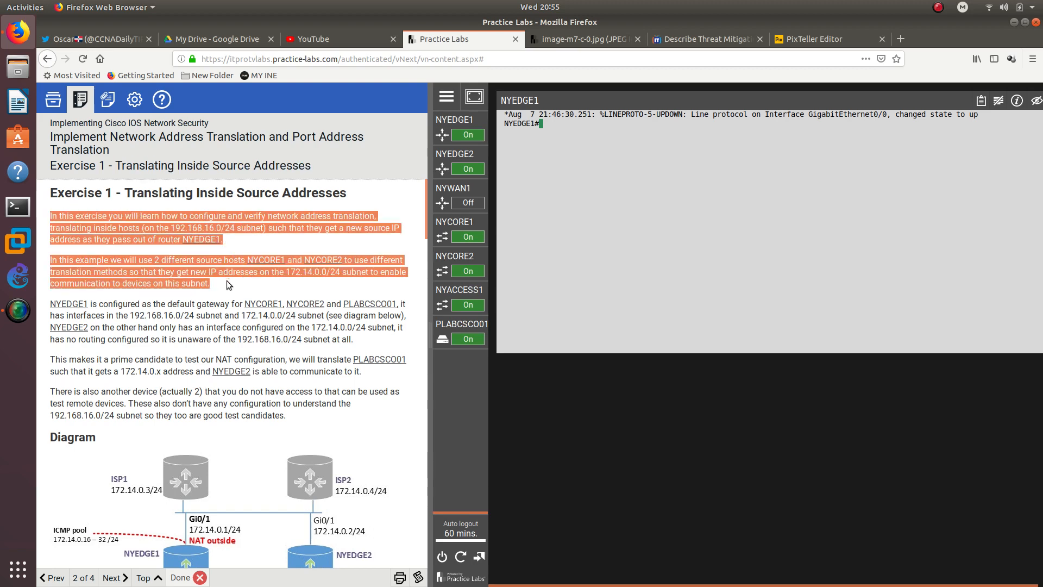
{"action": "left_click", "coordinate": [196, 295]}
Examine the Exercise 1 network diagram and the Task 1 overview beneath it.
{"action": "scroll", "coordinate": [179, 290], "scroll_direction": "down", "scroll_amount": 5}
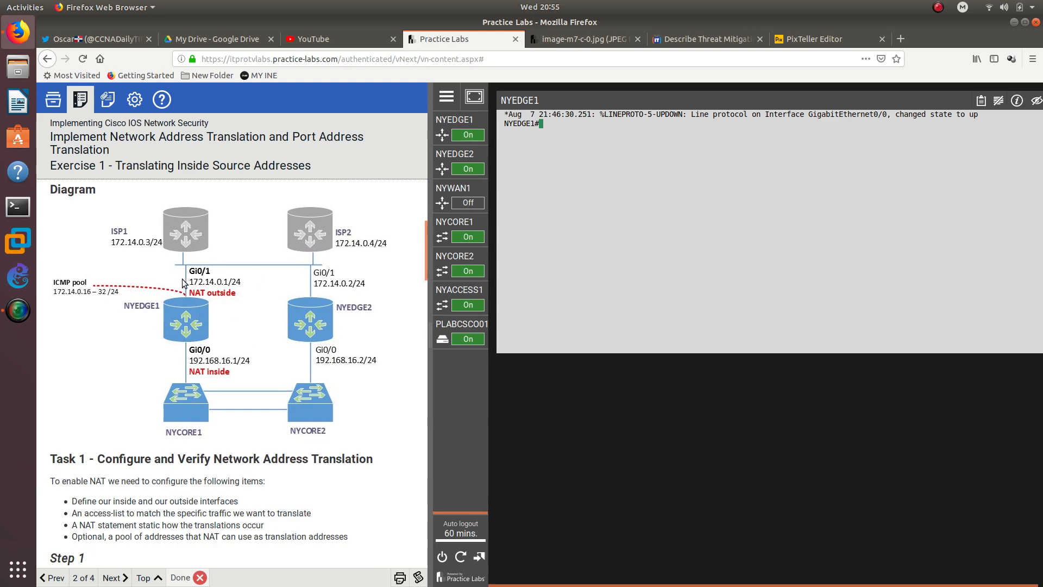
{"action": "scroll", "coordinate": [188, 333], "scroll_direction": "down", "scroll_amount": 2}
{"action": "scroll", "coordinate": [188, 332], "scroll_direction": "up", "scroll_amount": 4}
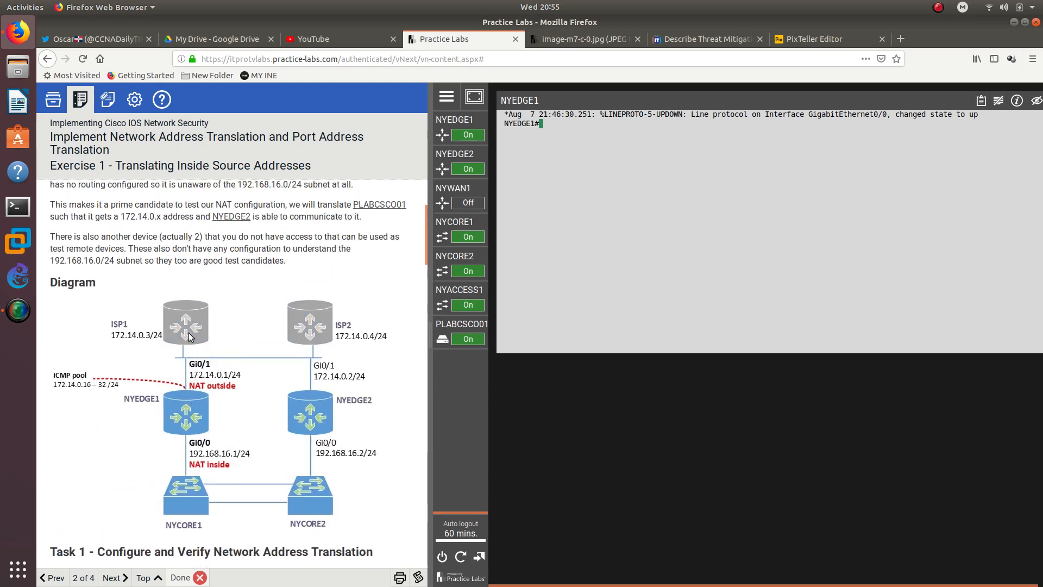
{"action": "scroll", "coordinate": [188, 333], "scroll_direction": "up", "scroll_amount": 3}
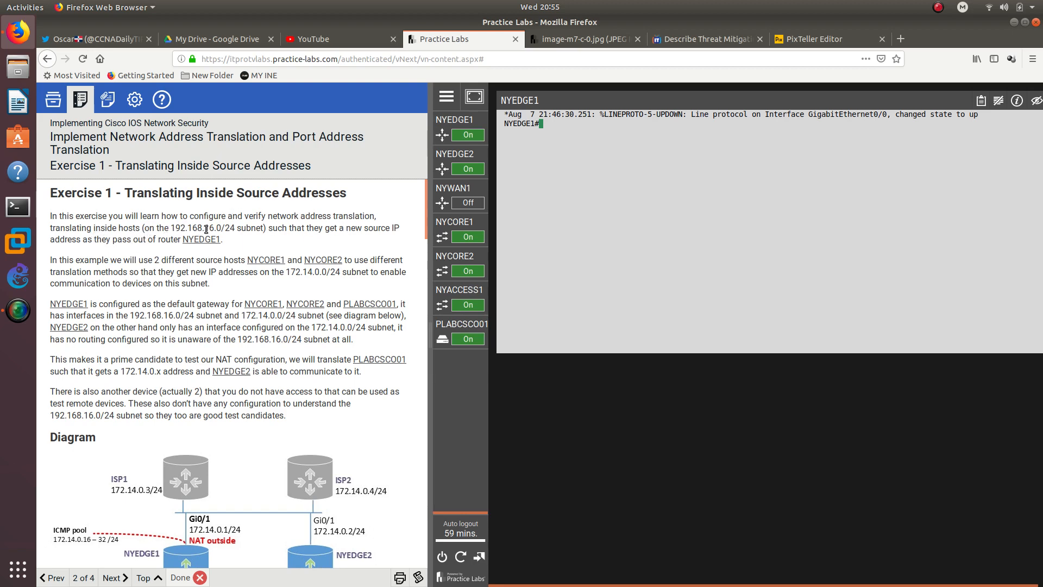
Read the Exercise 1 description of the 192.168.16.0/24 and 172.14.0.0/24 subnets, highlighting the subnet text and checking the NAT diagram.
{"action": "left_click_drag", "start_coordinate": [246, 235], "coordinate": [264, 229]}
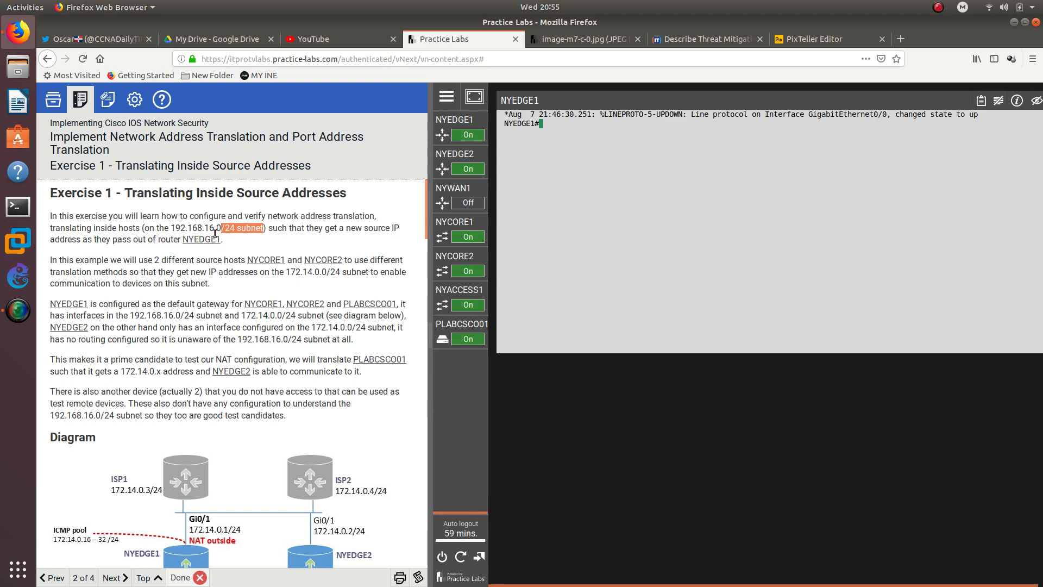
{"action": "scroll", "coordinate": [145, 254], "scroll_direction": "down", "scroll_amount": 1}
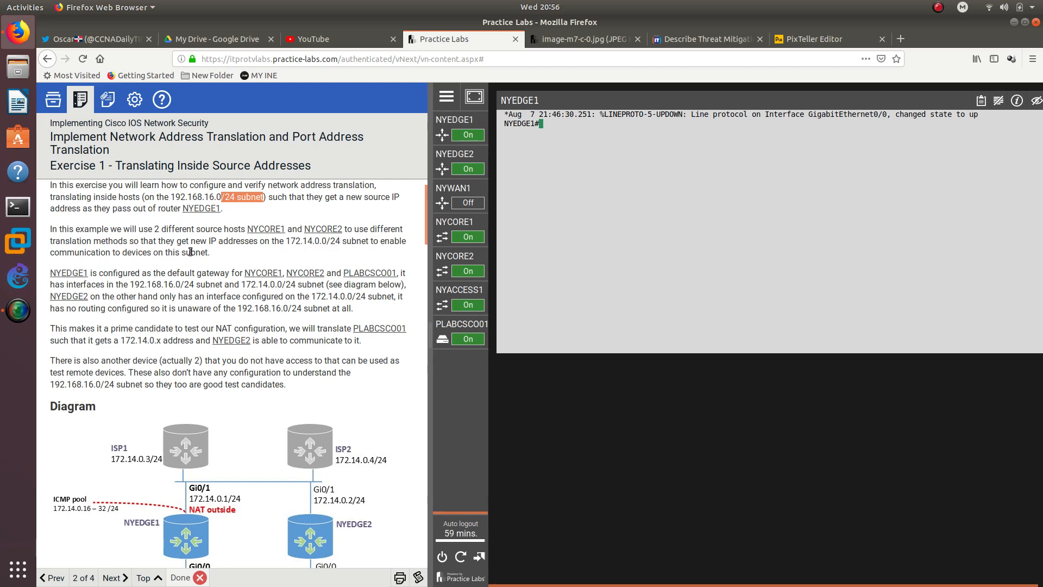
{"action": "scroll", "coordinate": [83, 257], "scroll_direction": "down", "scroll_amount": 1}
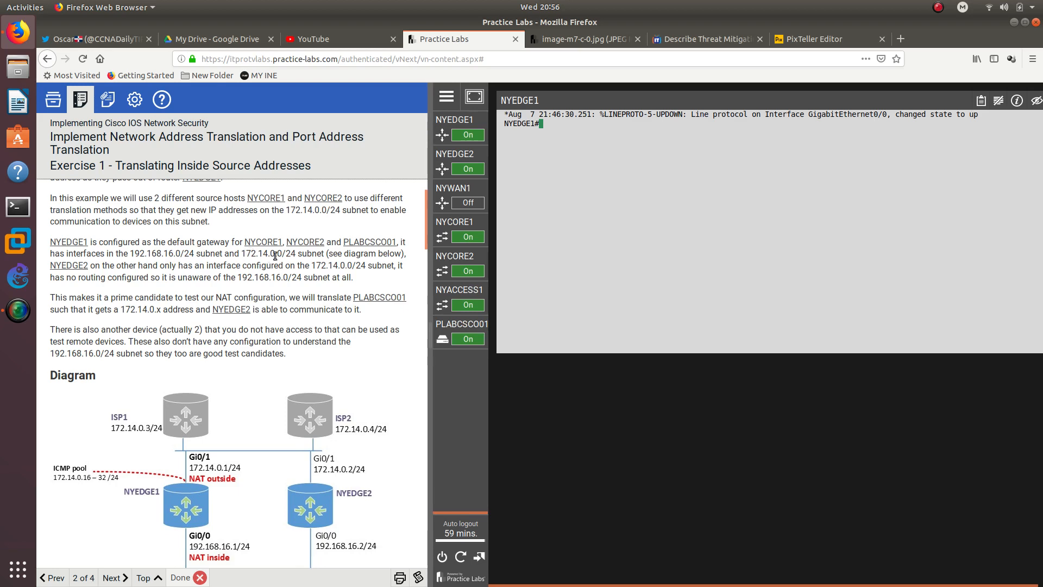
{"action": "left_click_drag", "start_coordinate": [286, 254], "coordinate": [328, 254]}
{"action": "scroll", "coordinate": [252, 380], "scroll_direction": "down", "scroll_amount": 3}
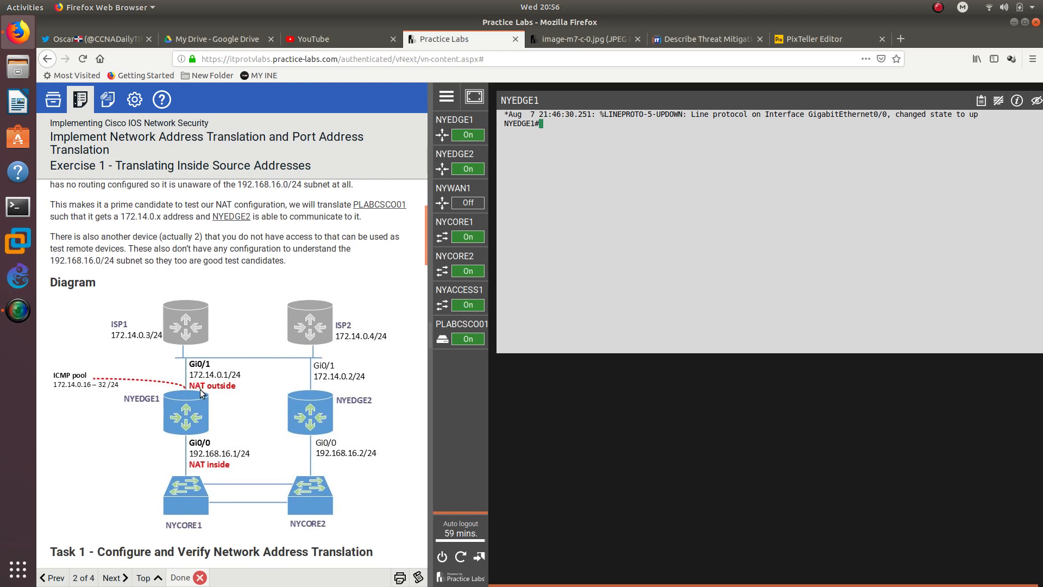
{"action": "scroll", "coordinate": [198, 391], "scroll_direction": "up", "scroll_amount": 2}
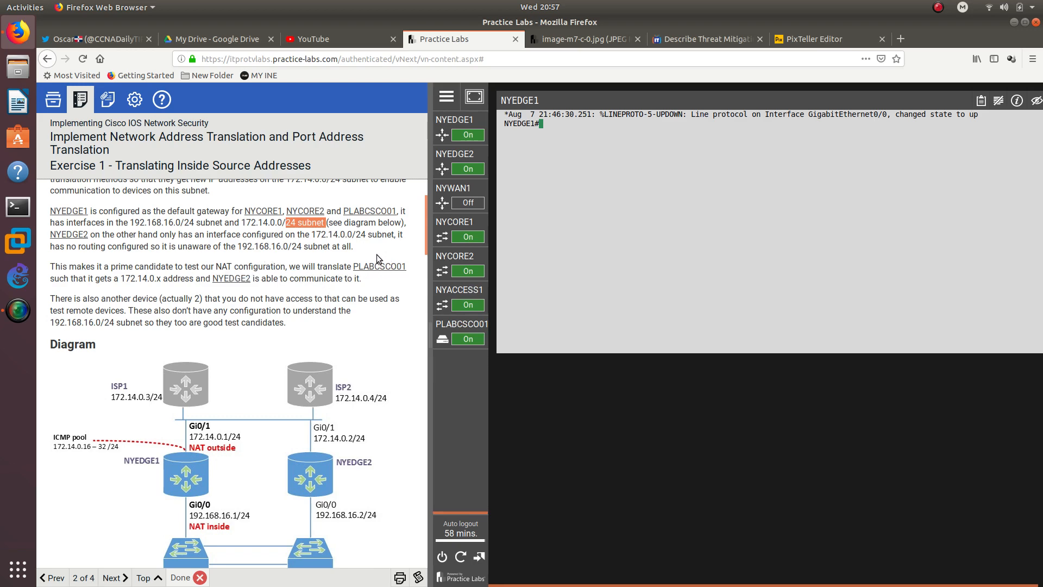
Read the Task 1 overview of the items needed to enable NAT, highlighting its title, the intro line, the NAT statement and the optional address pool.
{"action": "mouse_move", "coordinate": [450, 331]}
{"action": "scroll", "coordinate": [82, 311], "scroll_direction": "down", "scroll_amount": 2}
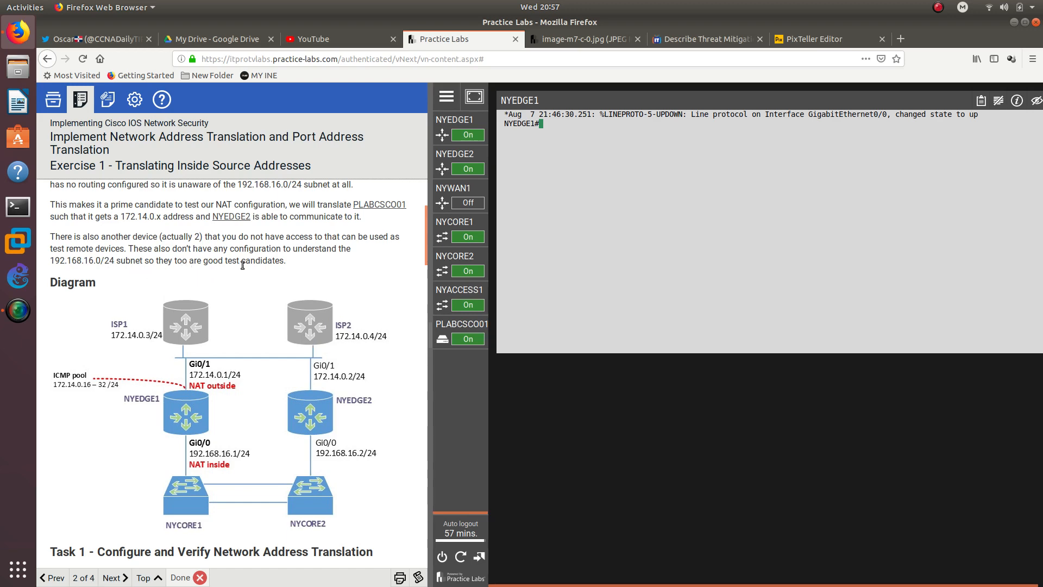
{"action": "scroll", "coordinate": [242, 265], "scroll_direction": "down", "scroll_amount": 6}
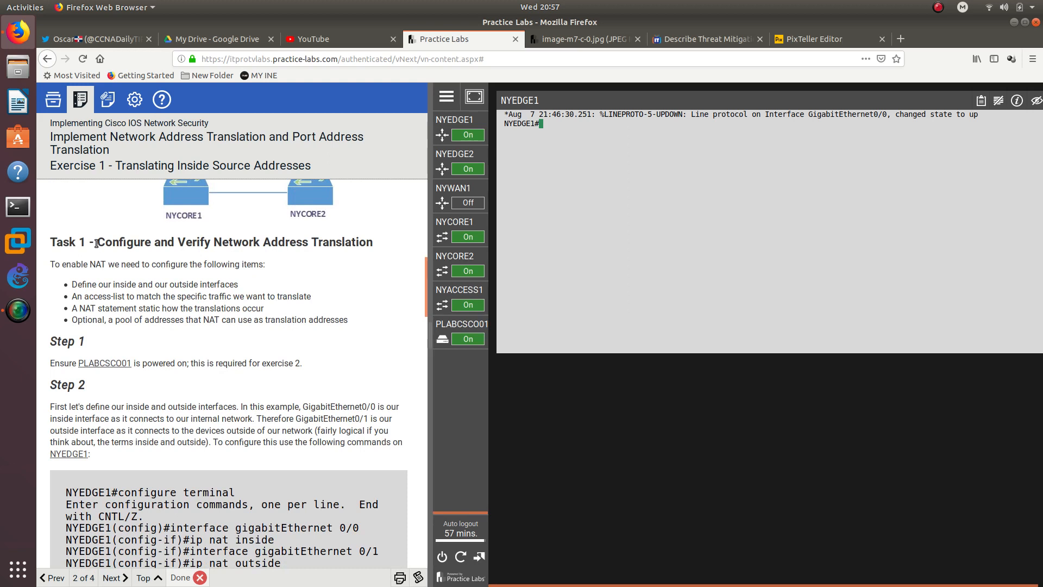
{"action": "left_click_drag", "start_coordinate": [96, 242], "coordinate": [359, 253]}
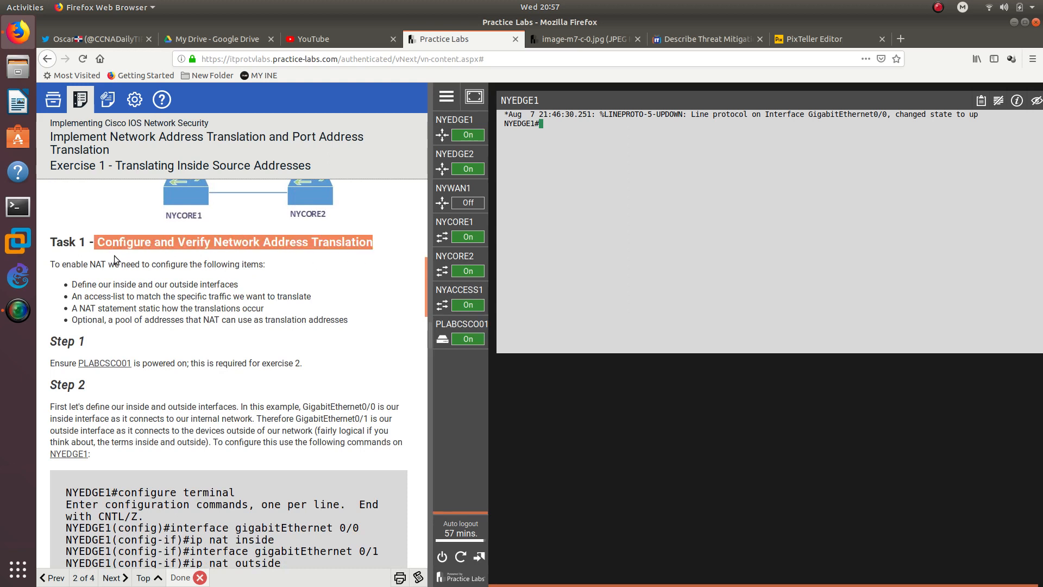
{"action": "triple_click", "coordinate": [81, 264]}
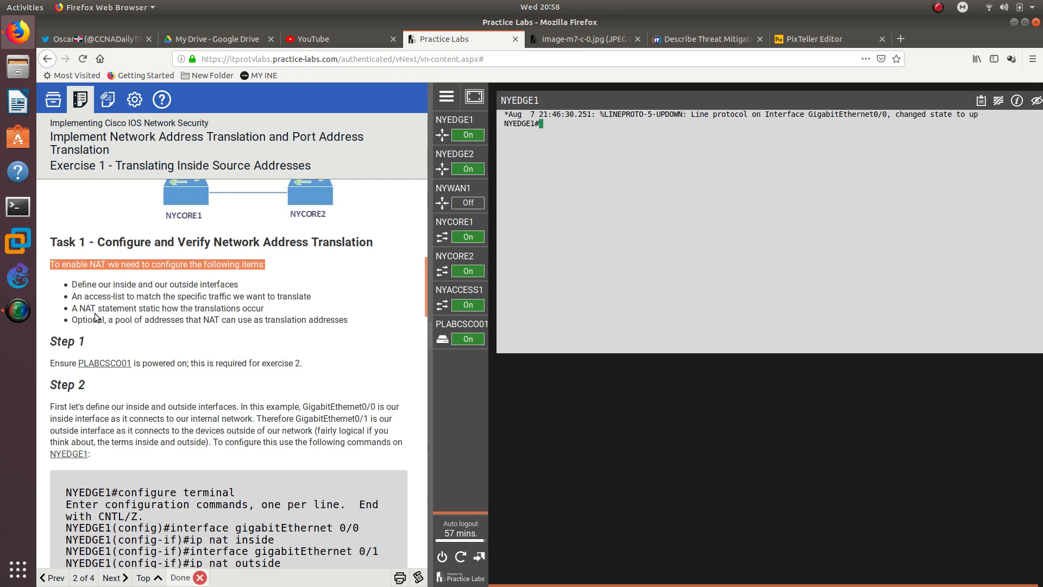
{"action": "left_click_drag", "start_coordinate": [72, 308], "coordinate": [275, 310]}
{"action": "double_click", "coordinate": [80, 323]}
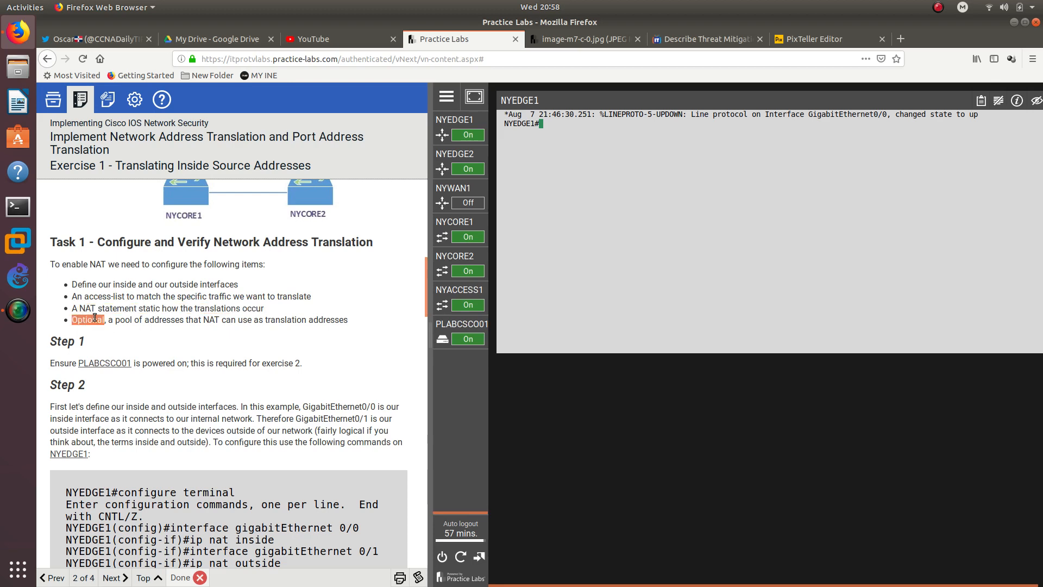
{"action": "left_click_drag", "start_coordinate": [106, 320], "coordinate": [351, 315]}
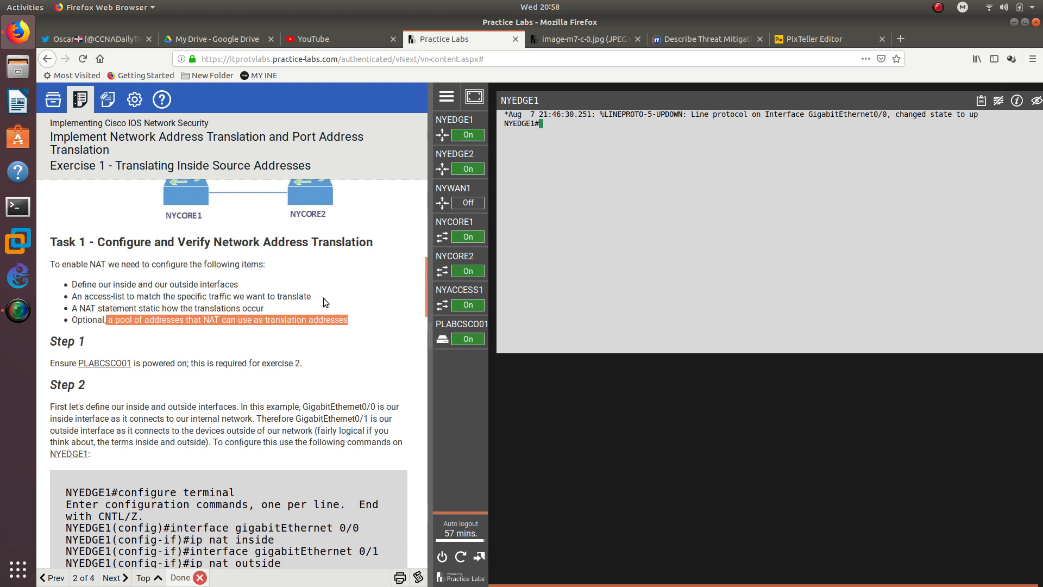
Read Step 1 of Task 1 and check the power status of PLABCSCO01 in the device list.
{"action": "scroll", "coordinate": [324, 298], "scroll_direction": "down", "scroll_amount": 4}
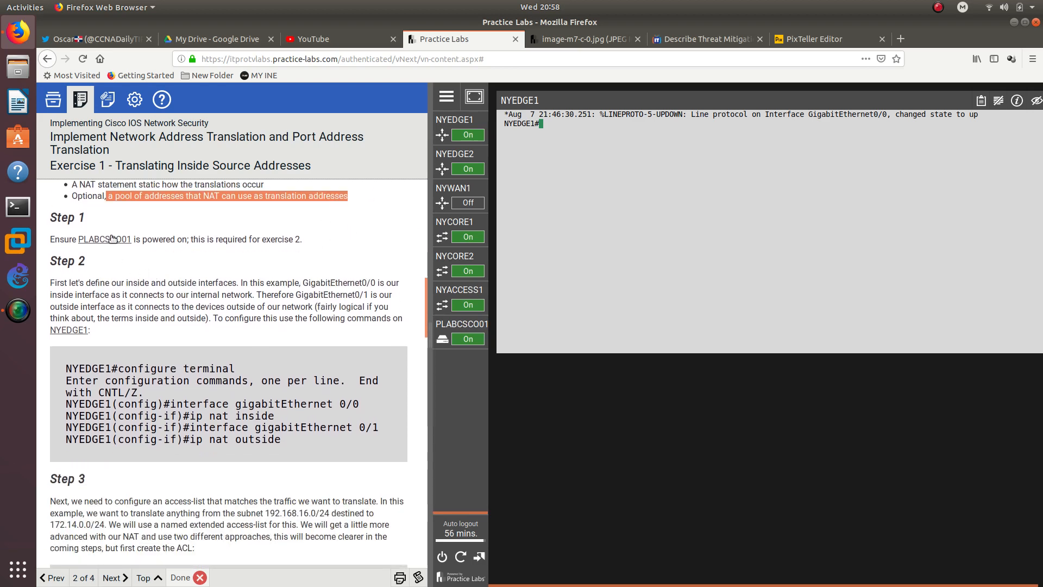
{"action": "double_click", "coordinate": [64, 219]}
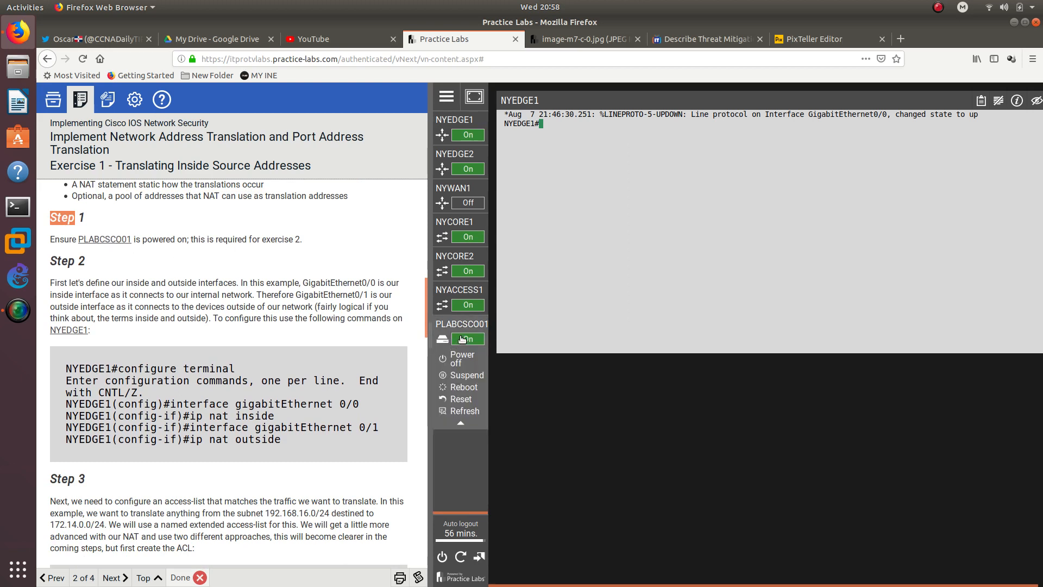
{"action": "scroll", "coordinate": [231, 252], "scroll_direction": "down", "scroll_amount": 1}
{"action": "scroll", "coordinate": [231, 253], "scroll_direction": "down", "scroll_amount": 2}
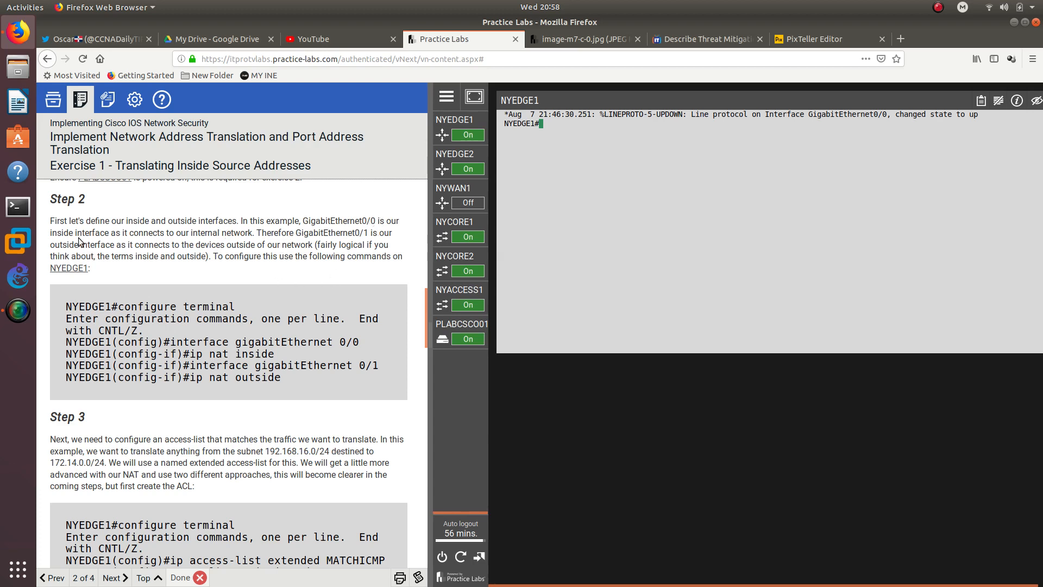
Read Step 2 on defining the inside and outside interfaces, highlighting the key phrases and comparing them with the NAT diagram.
{"action": "left_click_drag", "start_coordinate": [50, 233], "coordinate": [113, 233]}
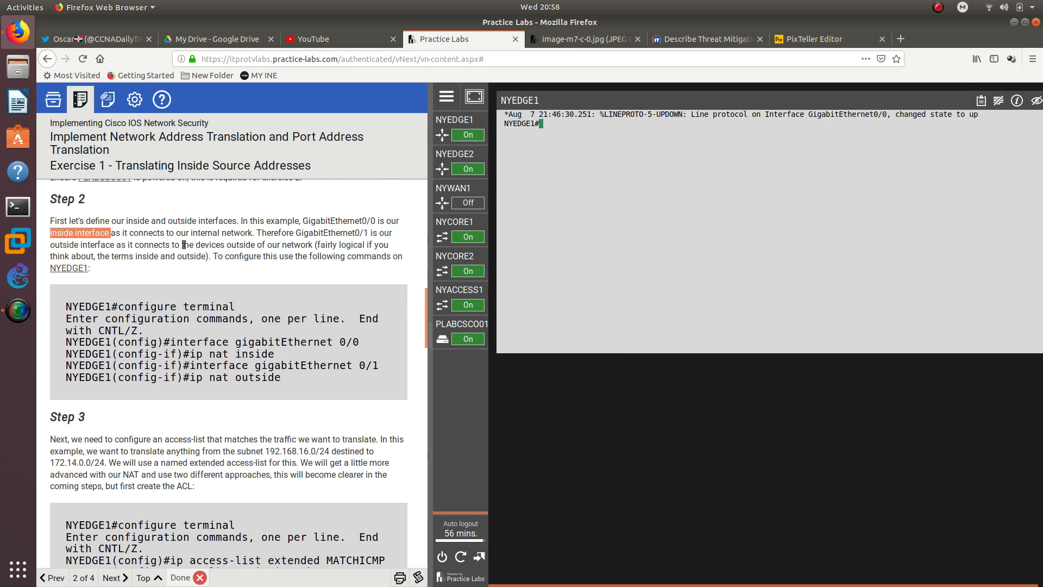
{"action": "left_click_drag", "start_coordinate": [190, 233], "coordinate": [363, 237]}
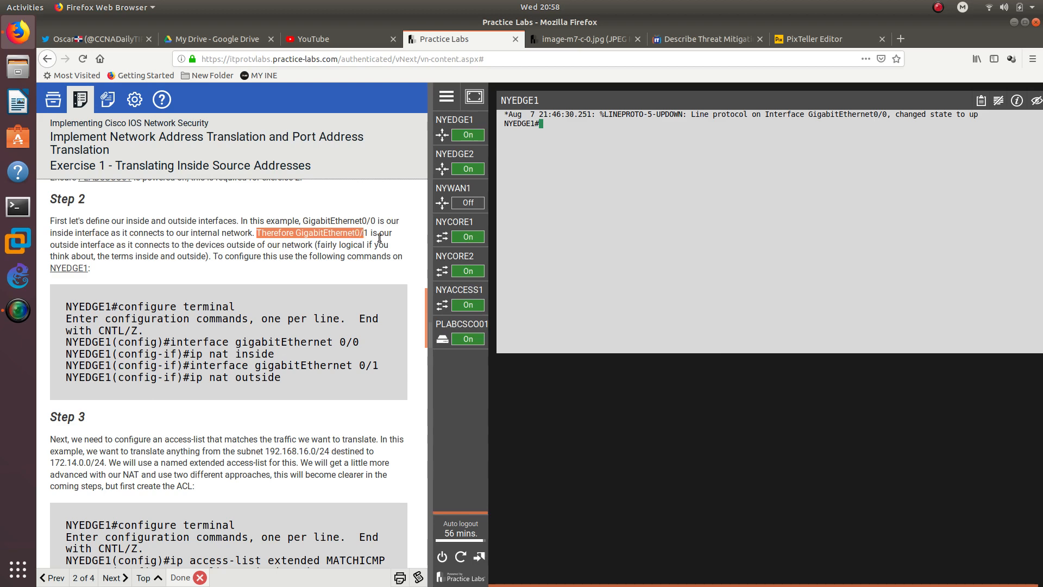
{"action": "scroll", "coordinate": [102, 271], "scroll_direction": "up", "scroll_amount": 5}
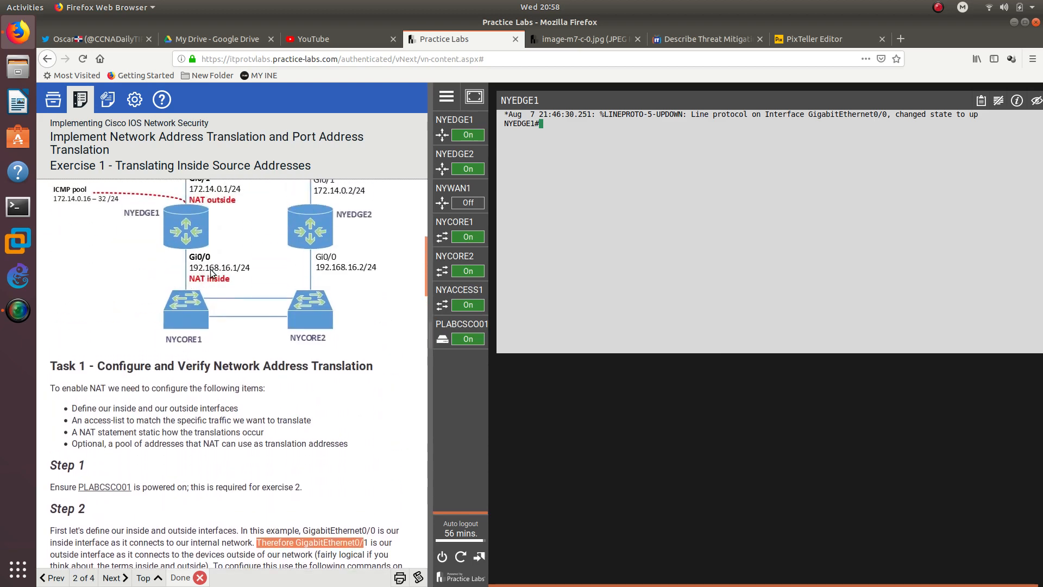
{"action": "scroll", "coordinate": [221, 210], "scroll_direction": "down", "scroll_amount": 9}
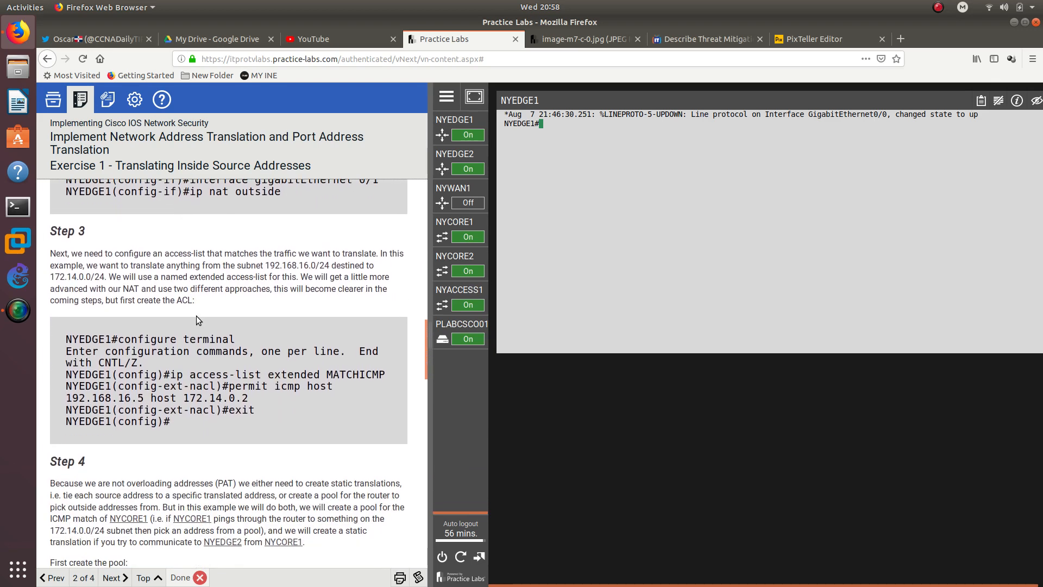
{"action": "scroll", "coordinate": [196, 315], "scroll_direction": "down", "scroll_amount": 8}
{"action": "scroll", "coordinate": [181, 310], "scroll_direction": "up", "scroll_amount": 5}
{"action": "scroll", "coordinate": [180, 310], "scroll_direction": "up", "scroll_amount": 6}
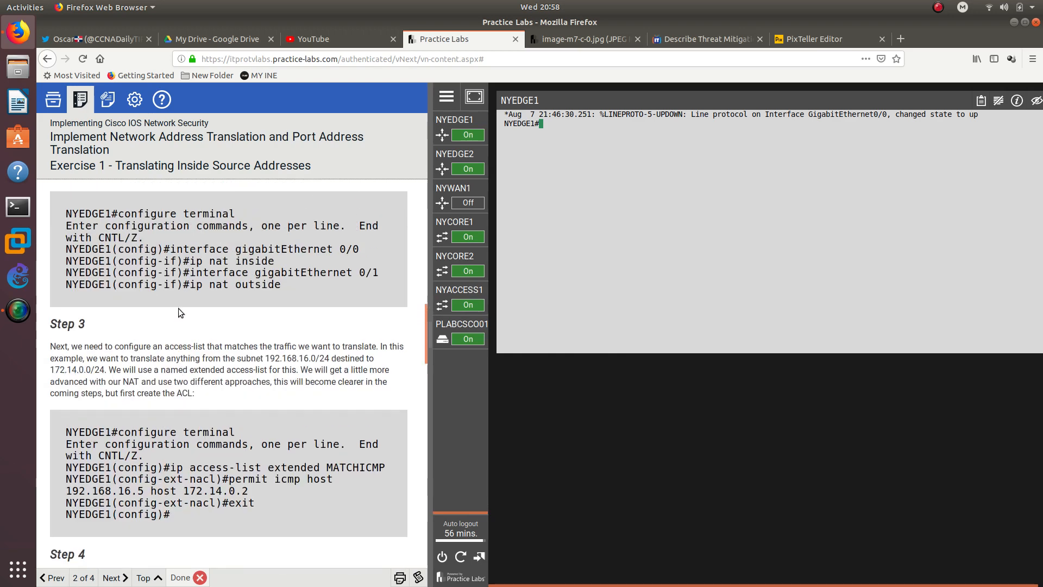
{"action": "left_click_drag", "start_coordinate": [257, 294], "coordinate": [363, 295]}
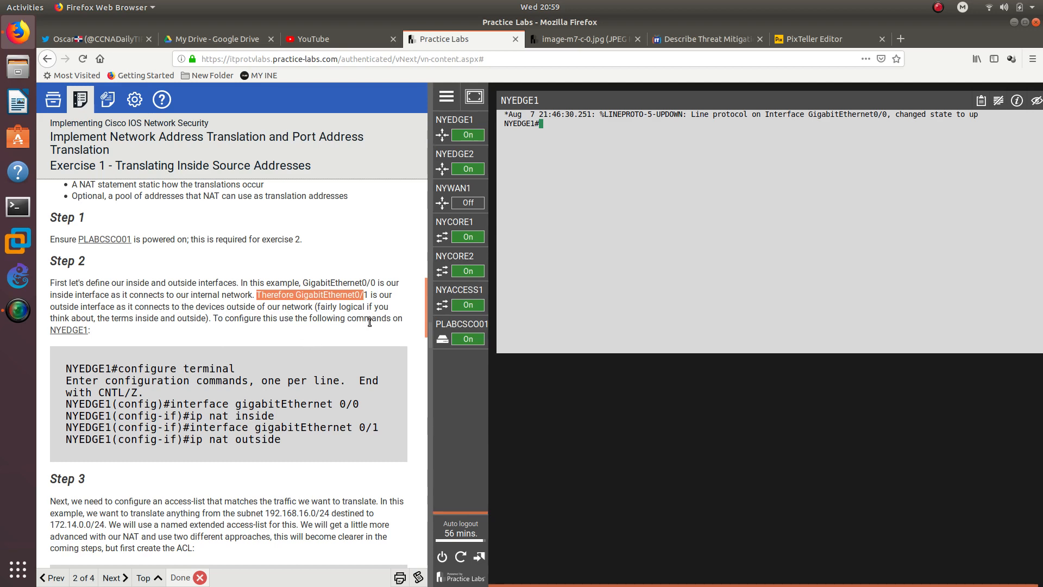
Enter global configuration mode on the NYEDGE1 router with config t.
{"action": "left_click", "coordinate": [599, 174]}
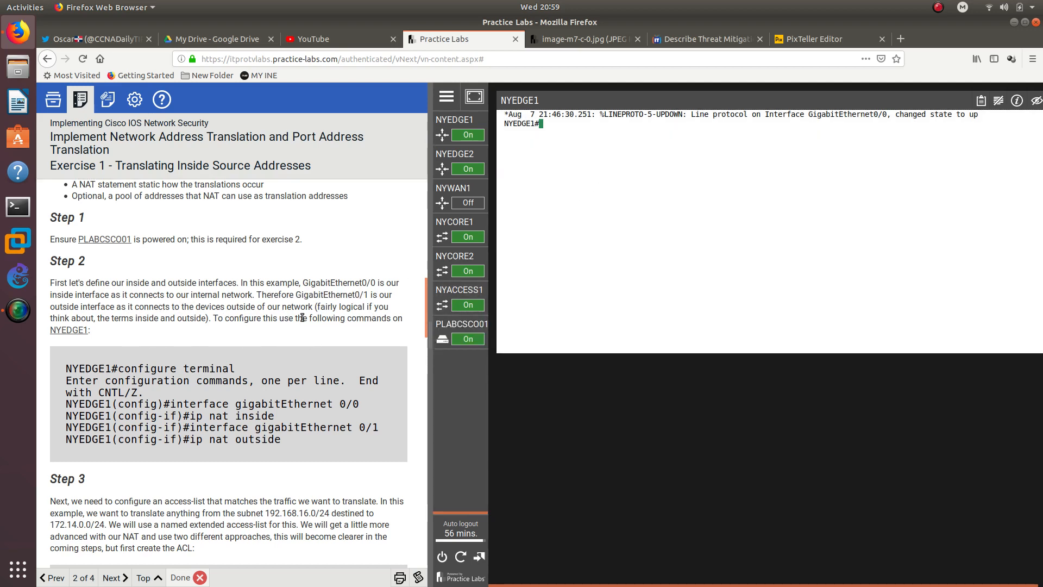
{"action": "type", "text": "config t"}
{"action": "key", "text": "Return"}
{"action": "key", "text": "Return"}
{"action": "key", "text": "Return"}
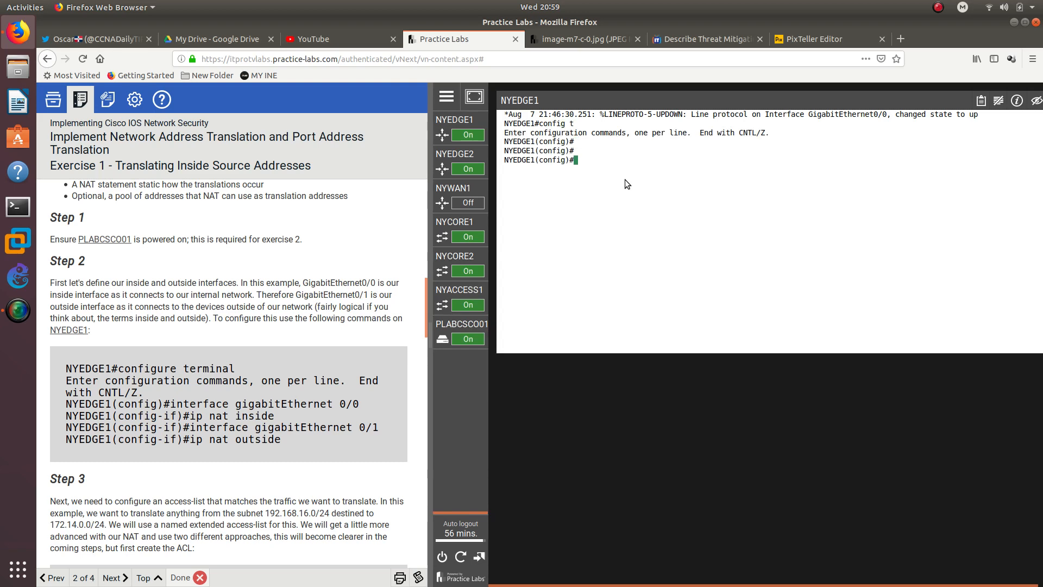
Configure interface g0/0 on NYEDGE1 as the NAT inside interface with ip nat inside.
{"action": "type", "text": "inter"}
{"action": "key", "text": "BackSpace"}
{"action": "key", "text": "BackSpace"}
{"action": "key", "text": "BackSpace"}
{"action": "key", "text": "BackSpace"}
{"action": "key", "text": "BackSpace"}
{"action": "type", "text": "int g0/0"}
{"action": "key", "text": "Return"}
{"action": "type", "text": "ip nat insid"}
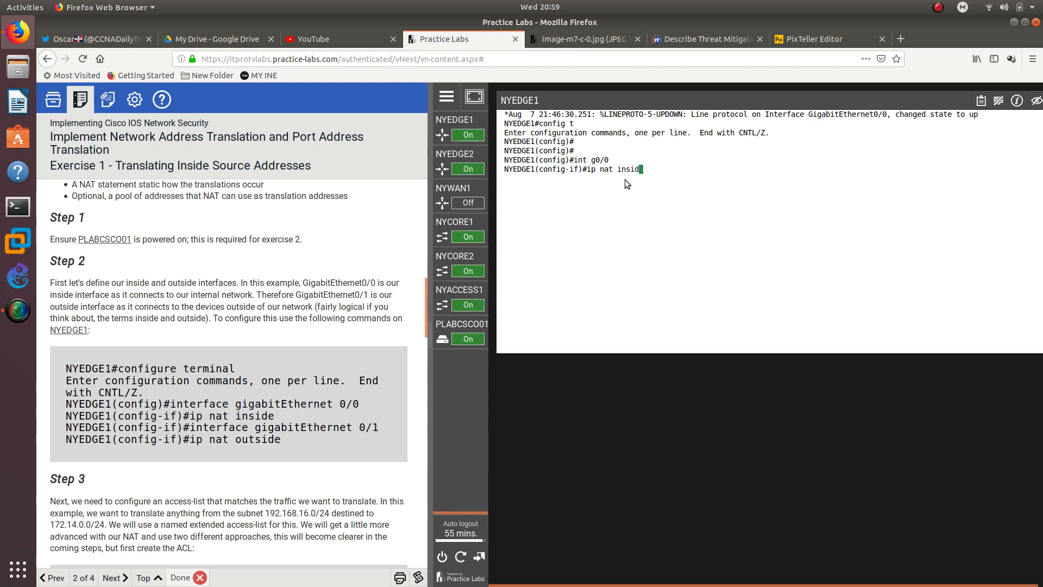
{"action": "type", "text": "e"}
{"action": "key", "text": "Return"}
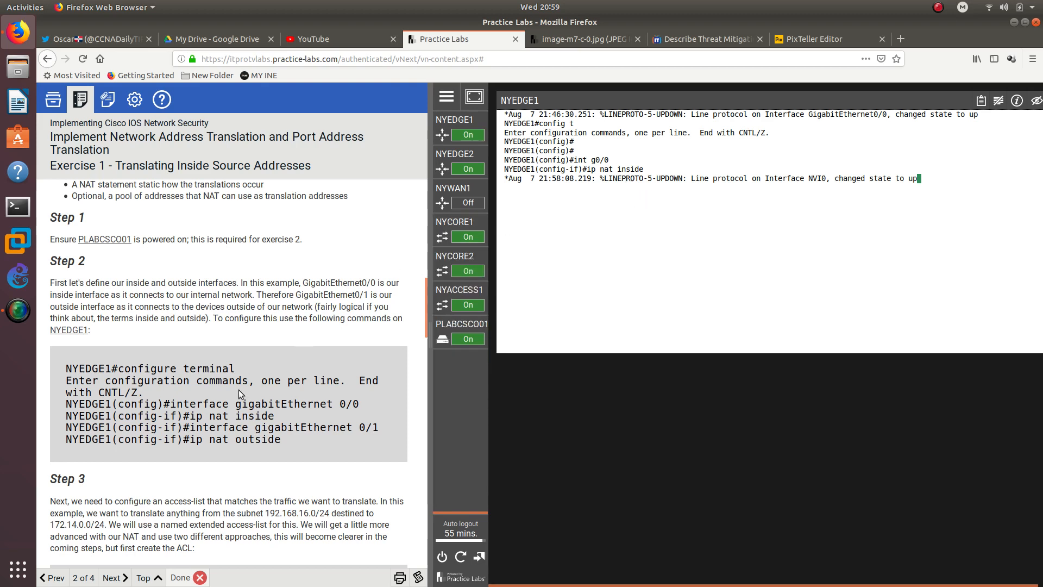
Configure interface g0/1 on NYEDGE1 as the NAT outside interface with ip nat outside.
{"action": "left_click_drag", "start_coordinate": [191, 427], "coordinate": [386, 431]}
{"action": "key", "text": "Return"}
{"action": "key", "text": "Return"}
{"action": "key", "text": "Return"}
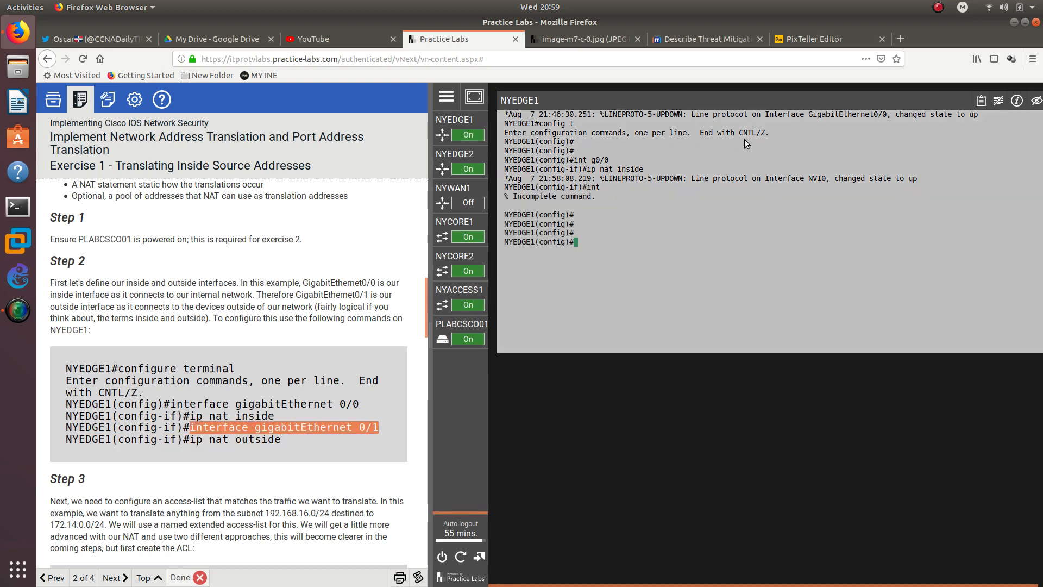
{"action": "left_click", "coordinate": [595, 240]}
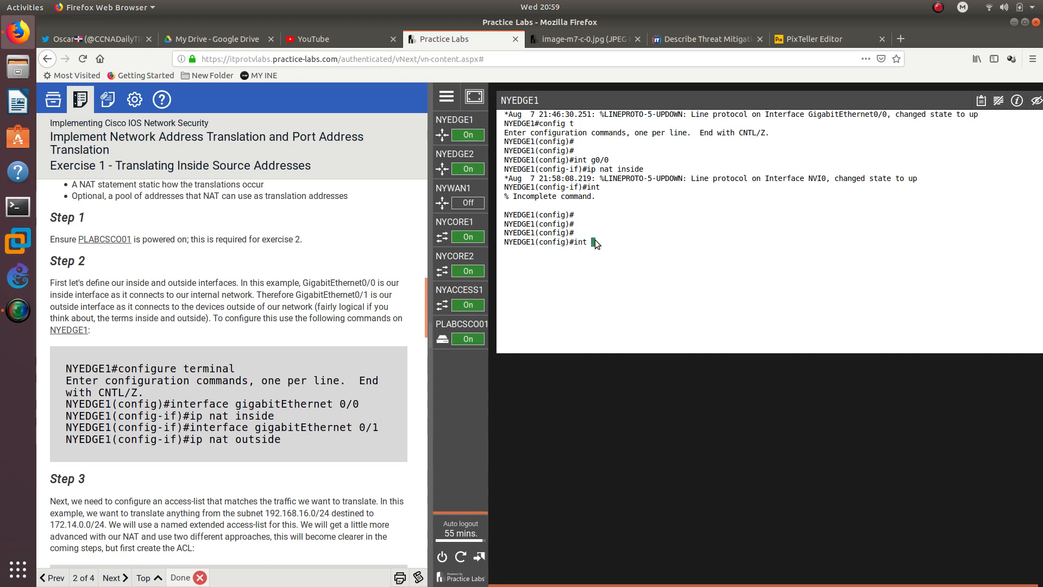
{"action": "type", "text": "g0/1"}
{"action": "key", "text": "Return"}
{"action": "type", "text": "ip nat oo"}
{"action": "key", "text": "BackSpace"}
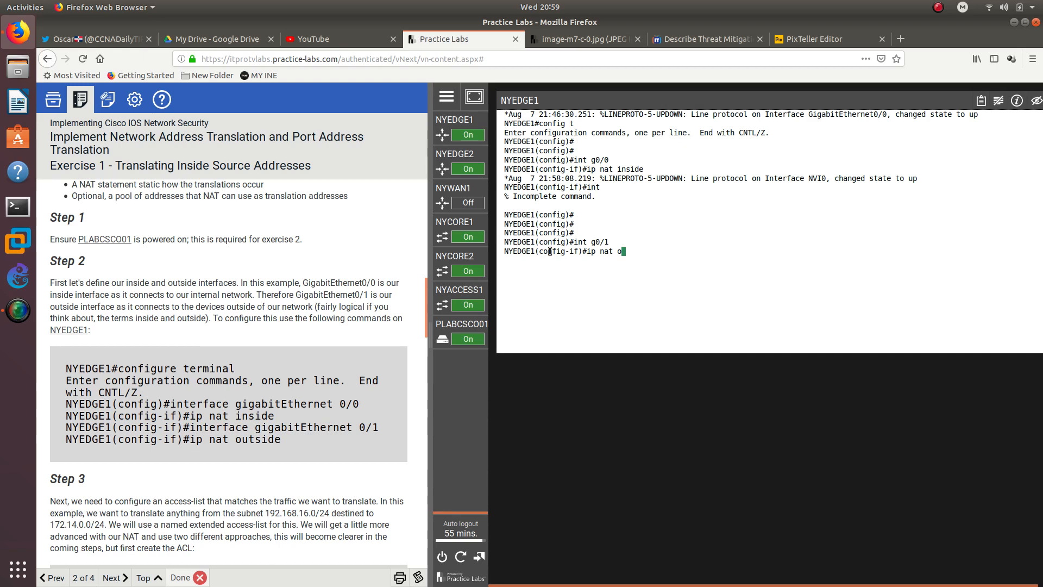
{"action": "type", "text": "utsid"}
{"action": "type", "text": "e"}
{"action": "key", "text": "Return"}
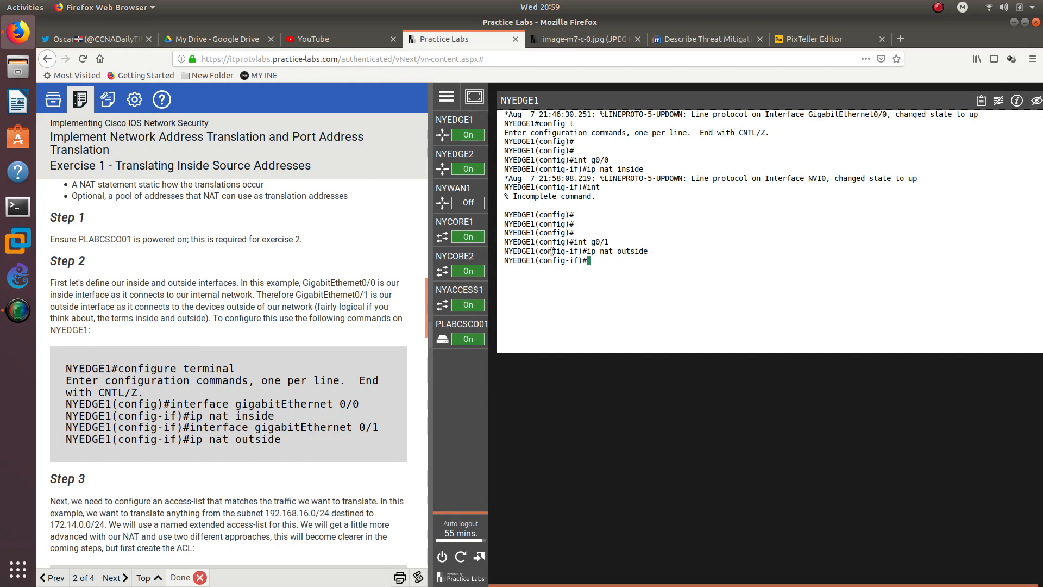
Review the Step 2 command listing, highlighting the two gigabitEthernet interfaces and their inside and outside NAT commands.
{"action": "scroll", "coordinate": [260, 405], "scroll_direction": "down", "scroll_amount": 5}
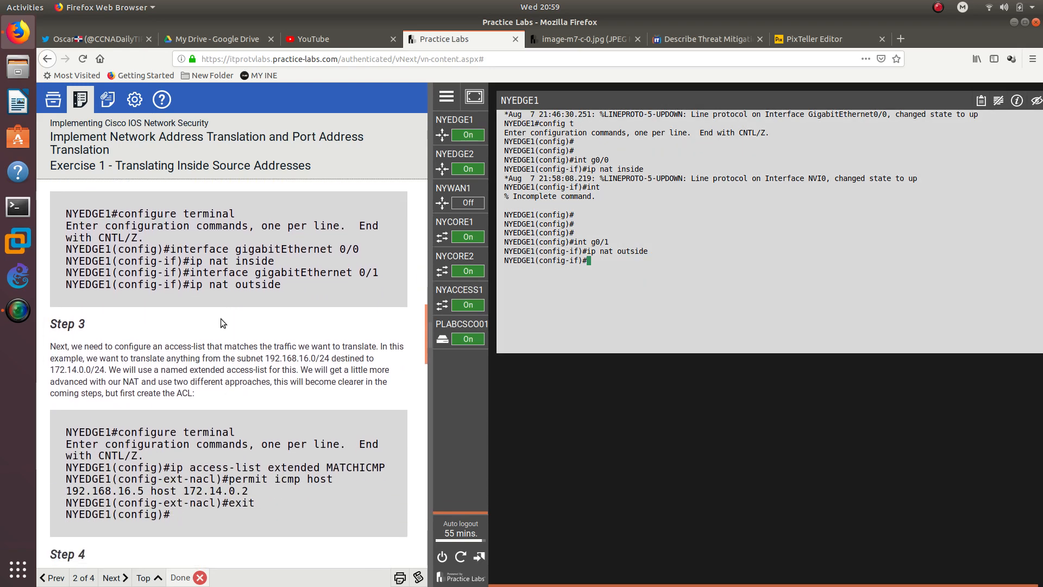
{"action": "left_click_drag", "start_coordinate": [191, 261], "coordinate": [282, 261]}
{"action": "double_click", "coordinate": [255, 269]}
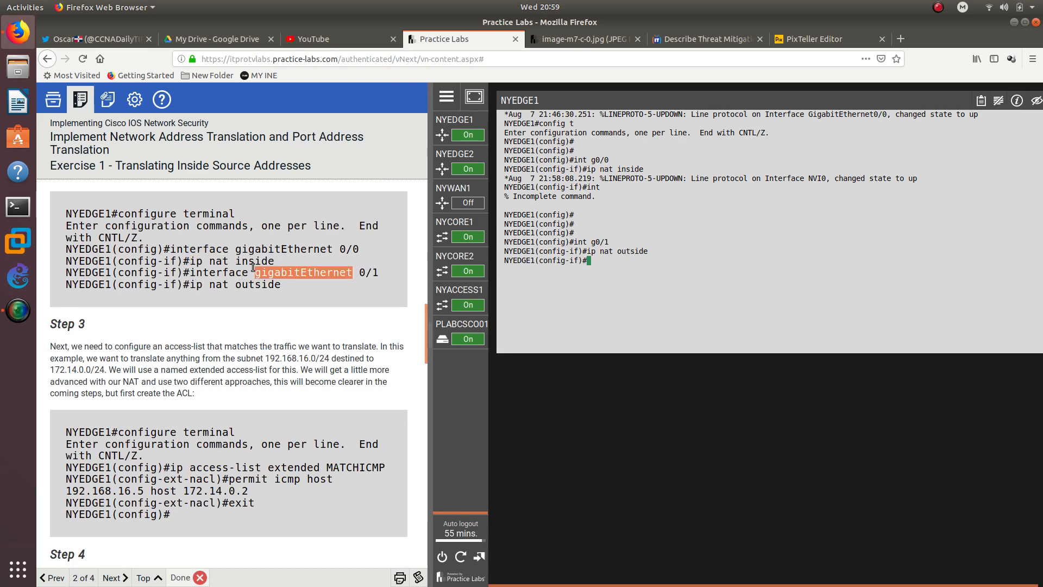
{"action": "left_click", "coordinate": [244, 261]}
{"action": "double_click", "coordinate": [244, 261]}
{"action": "double_click", "coordinate": [289, 248]}
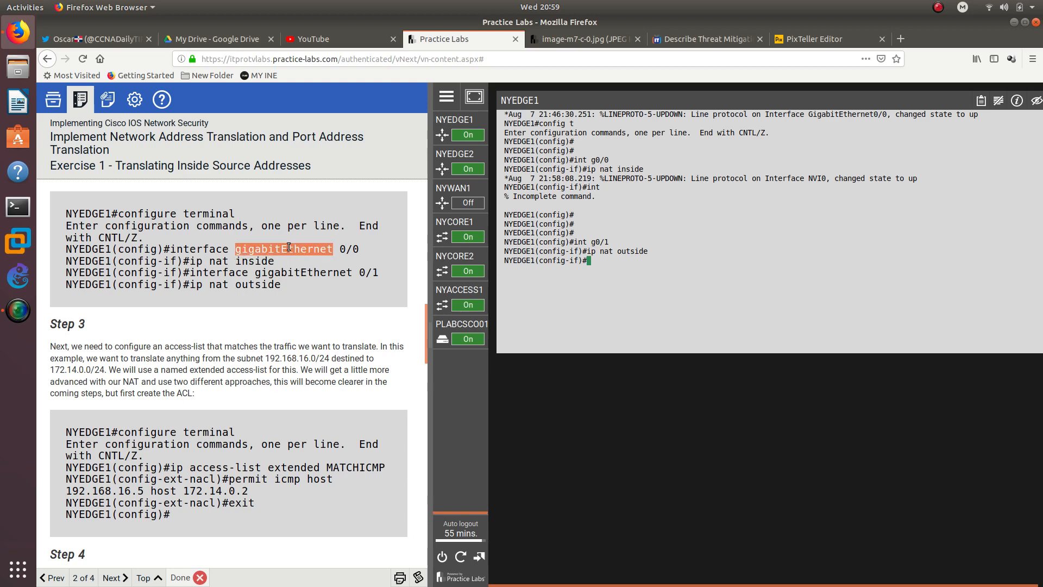
{"action": "double_click", "coordinate": [252, 286]}
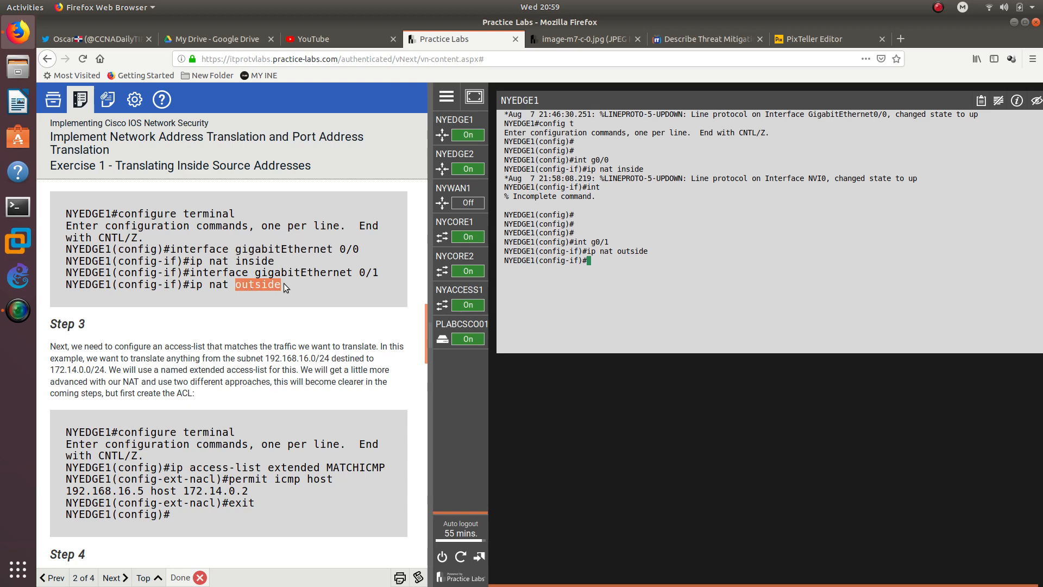
Read Step 3 on the access list matching traffic from 192.168.16.0/24 to 172.14.0.0/24, comparing it with the NAT diagram.
{"action": "scroll", "coordinate": [283, 287], "scroll_direction": "down", "scroll_amount": 4}
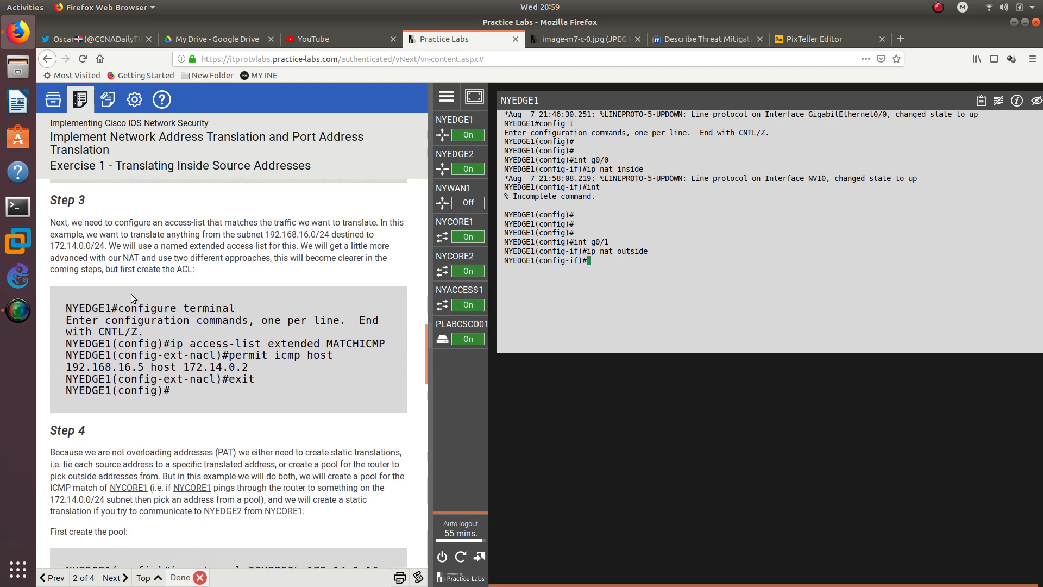
{"action": "double_click", "coordinate": [69, 203]}
{"action": "scroll", "coordinate": [294, 233], "scroll_direction": "up", "scroll_amount": 10}
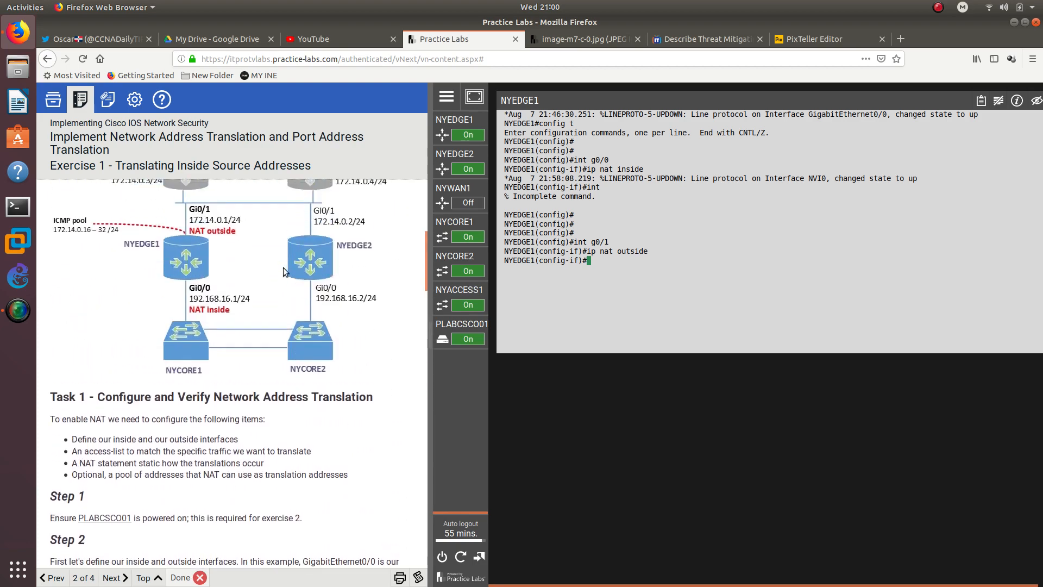
{"action": "scroll", "coordinate": [205, 310], "scroll_direction": "down", "scroll_amount": 10}
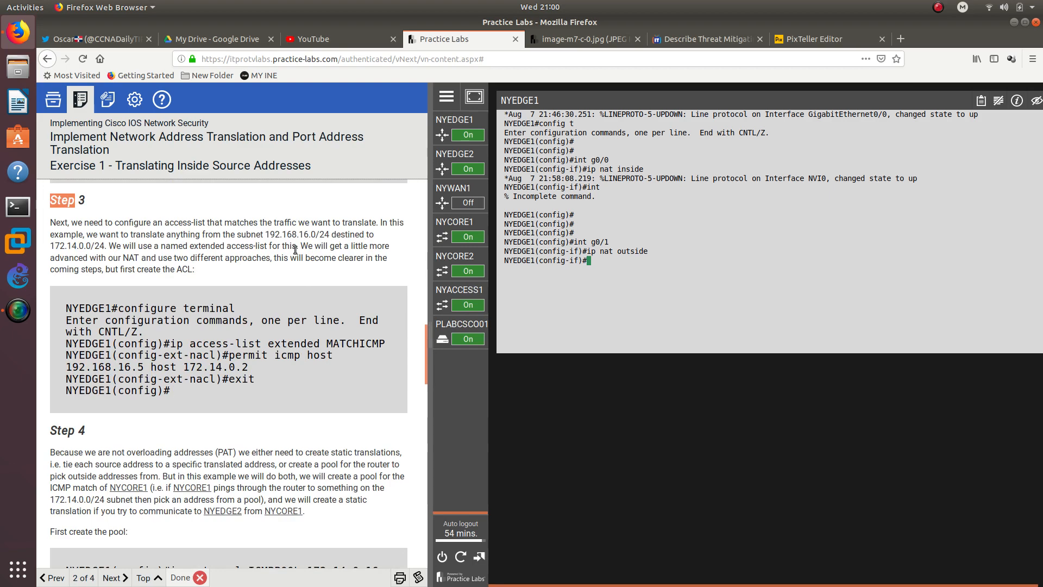
{"action": "scroll", "coordinate": [126, 268], "scroll_direction": "up", "scroll_amount": 10}
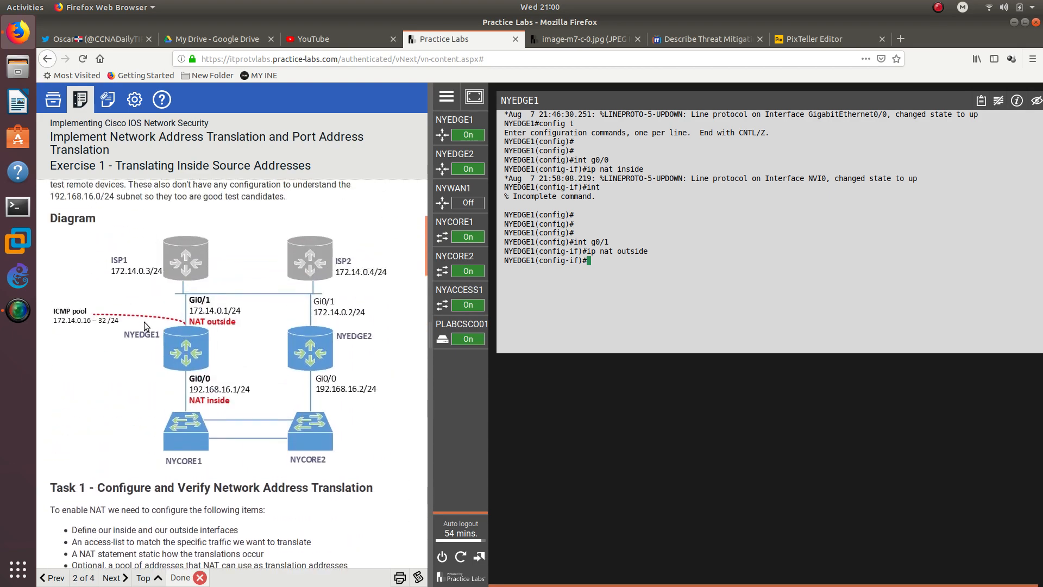
{"action": "scroll", "coordinate": [190, 307], "scroll_direction": "down", "scroll_amount": 10}
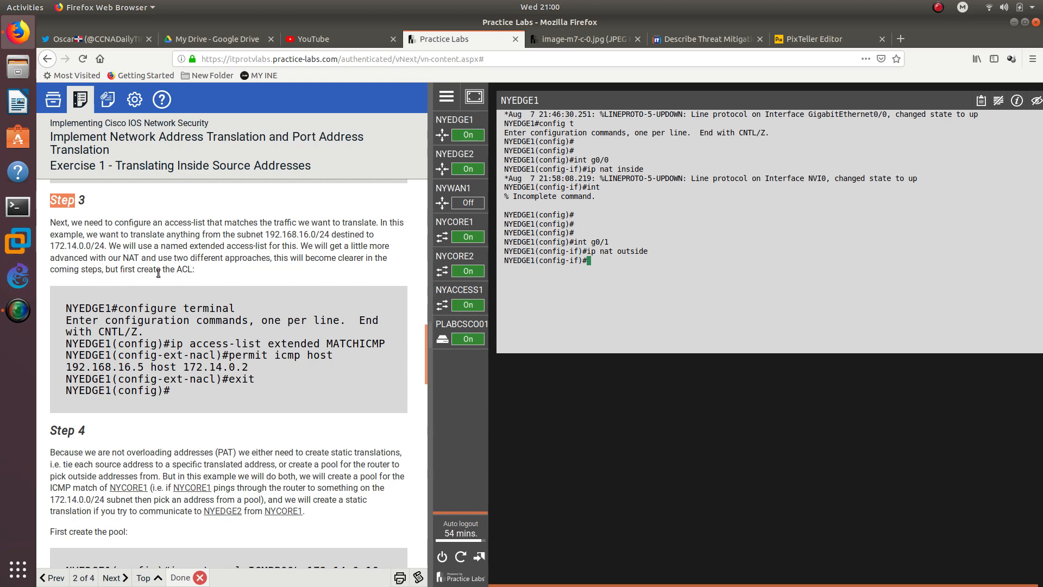
Leave interface configuration on NYEDGE1 and create a named extended IP access list called MATHICMP.
{"action": "left_click", "coordinate": [617, 270]}
{"action": "type", "text": "e"}
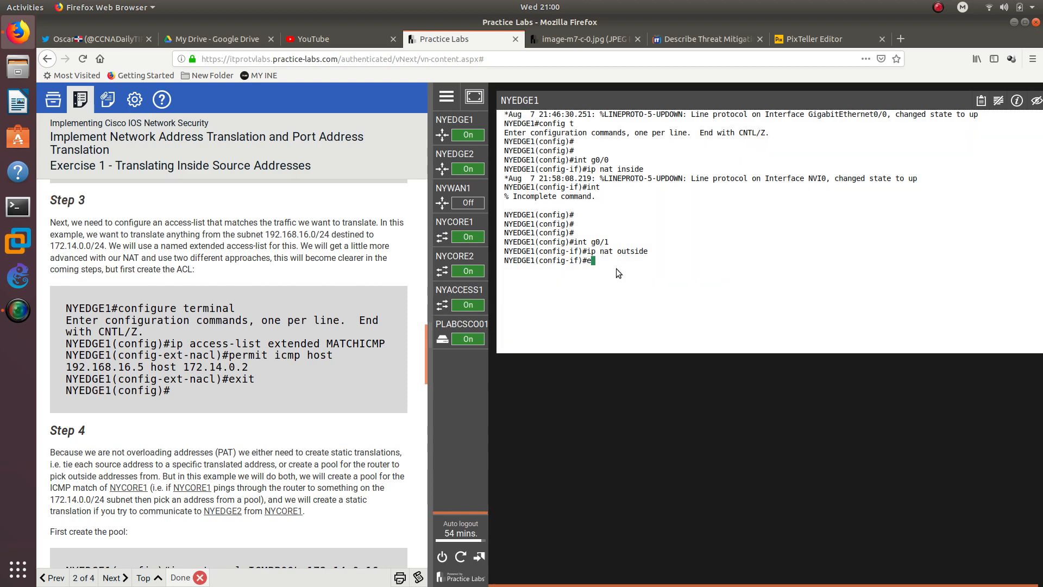
{"action": "type", "text": "xit"}
{"action": "key", "text": "Return"}
{"action": "type", "text": "ip acc"}
{"action": "key", "text": "Tab"}
{"action": "type", "text": "e"}
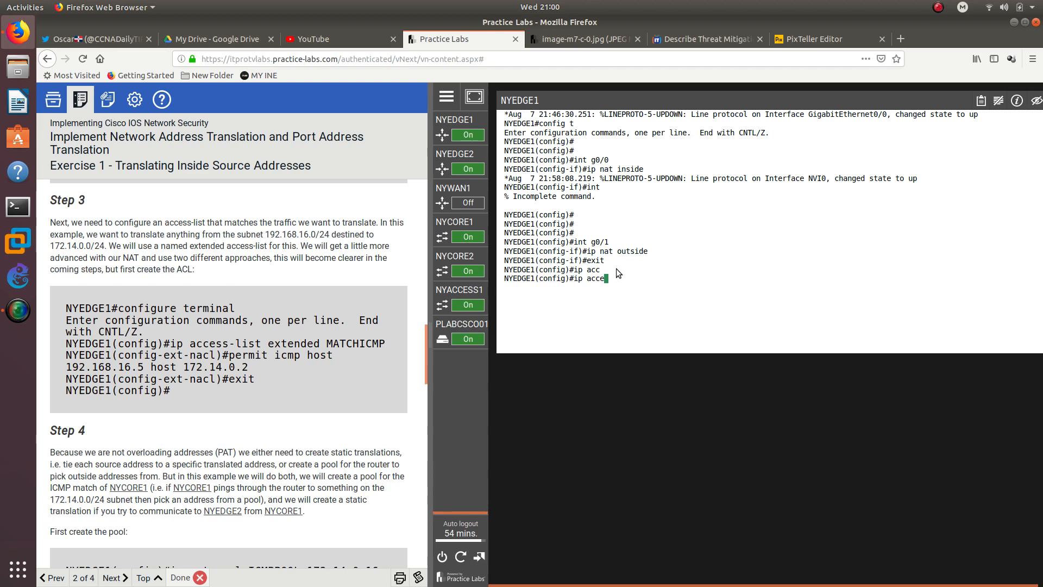
{"action": "type", "text": "s"}
{"action": "key", "text": "Tab"}
{"action": "type", "text": "exten"}
{"action": "key", "text": "Tab"}
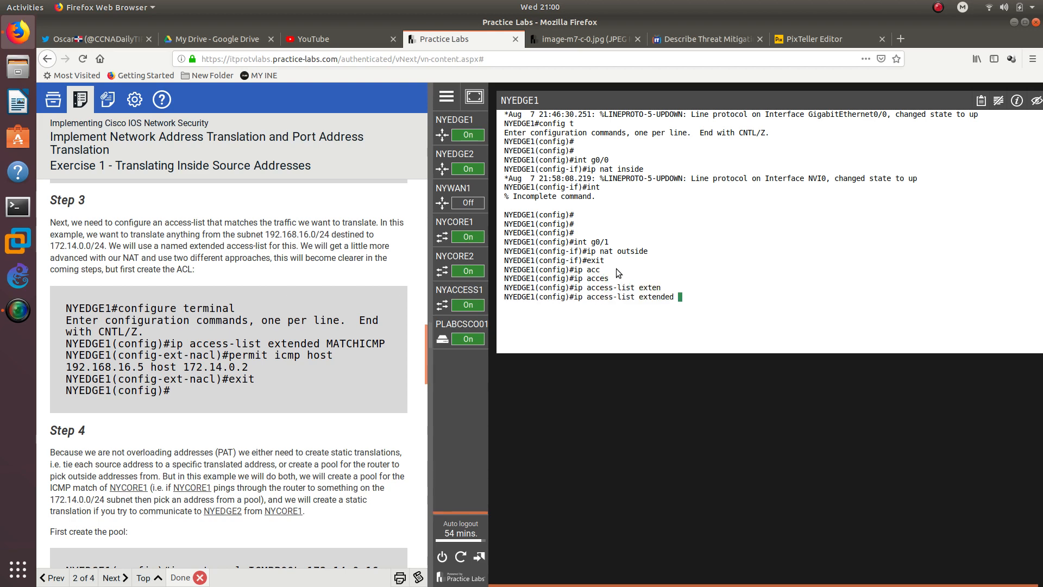
{"action": "type", "text": "MATHICMP"}
{"action": "key", "text": "Return"}
Write an access-list entry permitting ICMP from host 192.168.16.5 to host 172.14.0.2.
{"action": "type", "text": "per"}
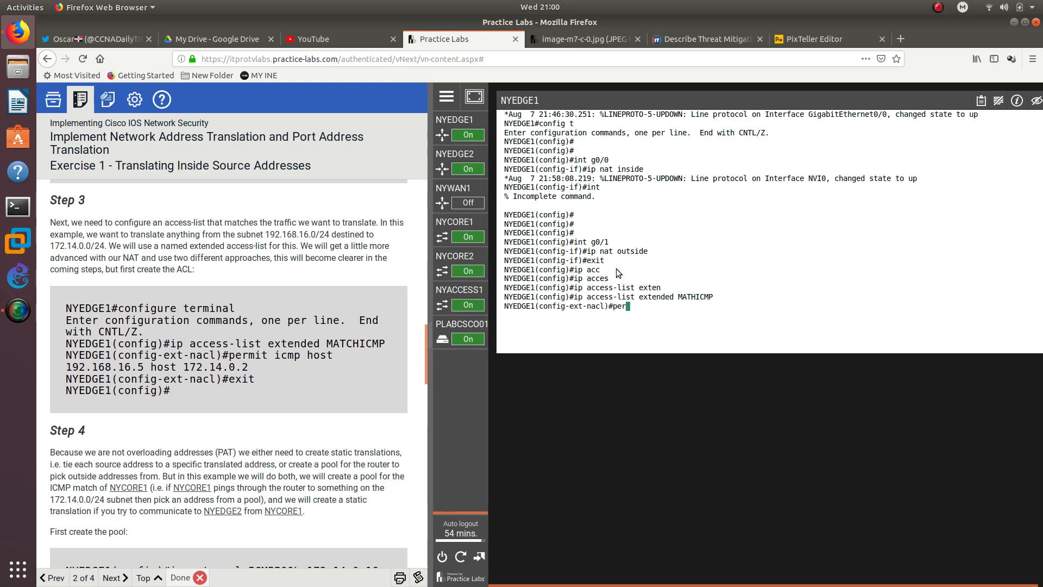
{"action": "type", "text": "mit icmp ho"}
{"action": "key", "text": "Tab"}
{"action": "key", "text": "Return"}
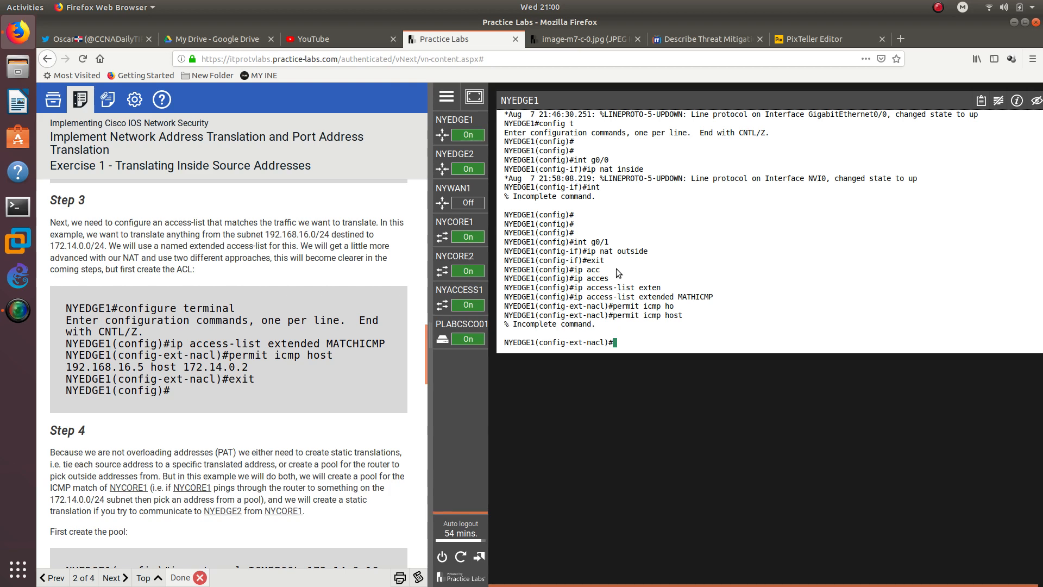
{"action": "key", "text": "Up"}
{"action": "type", "text": "192.168"}
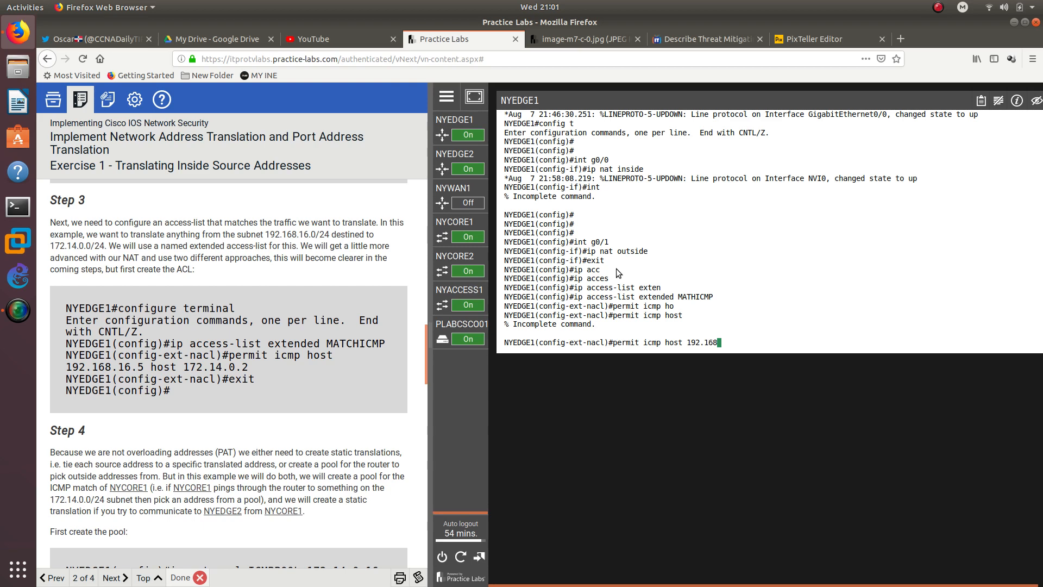
{"action": "type", "text": ".16.5 hos"}
{"action": "key", "text": "Tab"}
{"action": "type", "text": "17"}
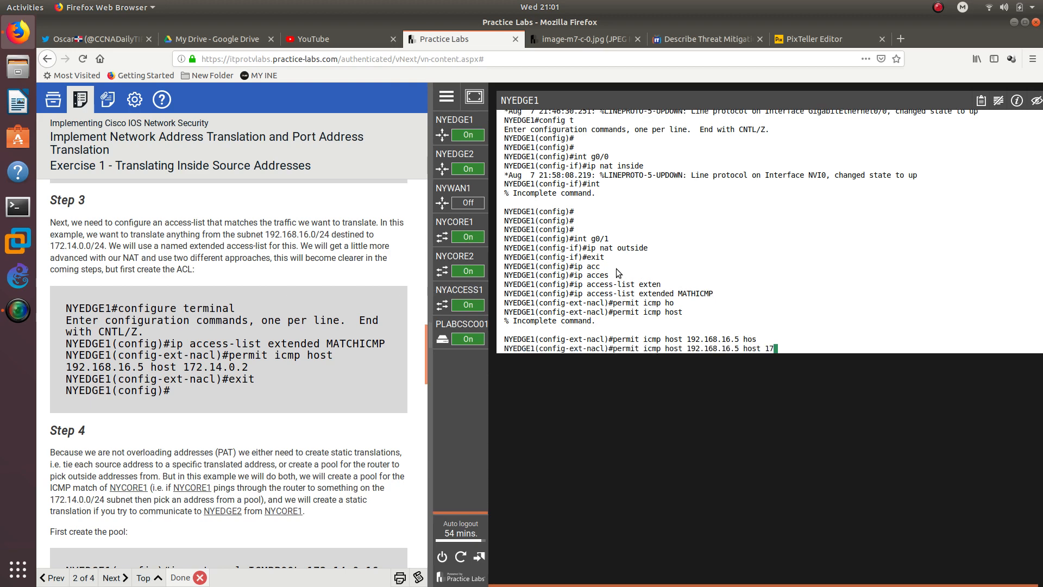
{"action": "type", "text": "2.14.0.2"}
Compare the access-list addresses with the lab's network diagram and the Step 3 command listing.
{"action": "scroll", "coordinate": [221, 386], "scroll_direction": "up", "scroll_amount": 15}
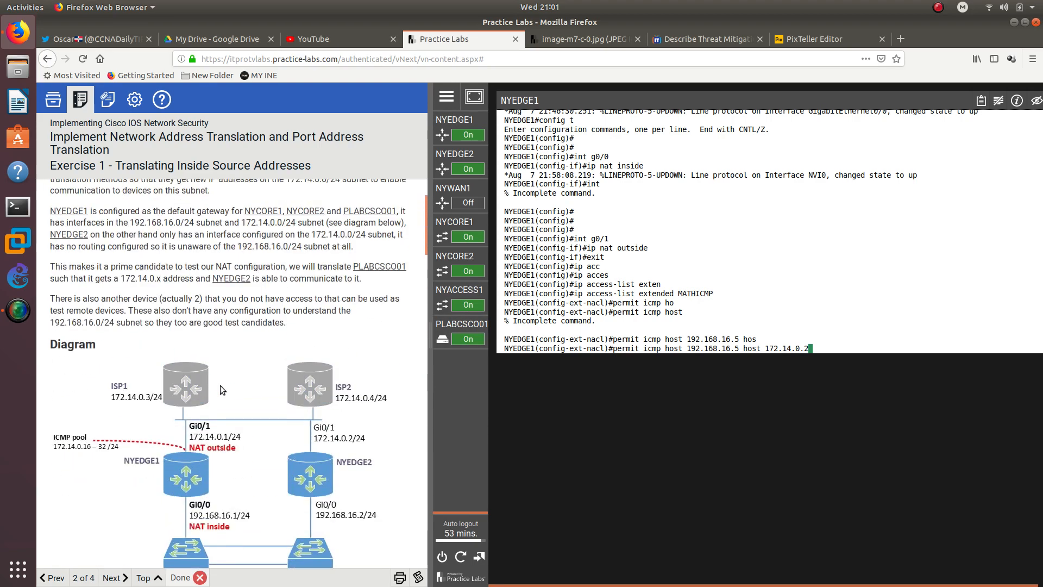
{"action": "scroll", "coordinate": [220, 386], "scroll_direction": "down", "scroll_amount": 1}
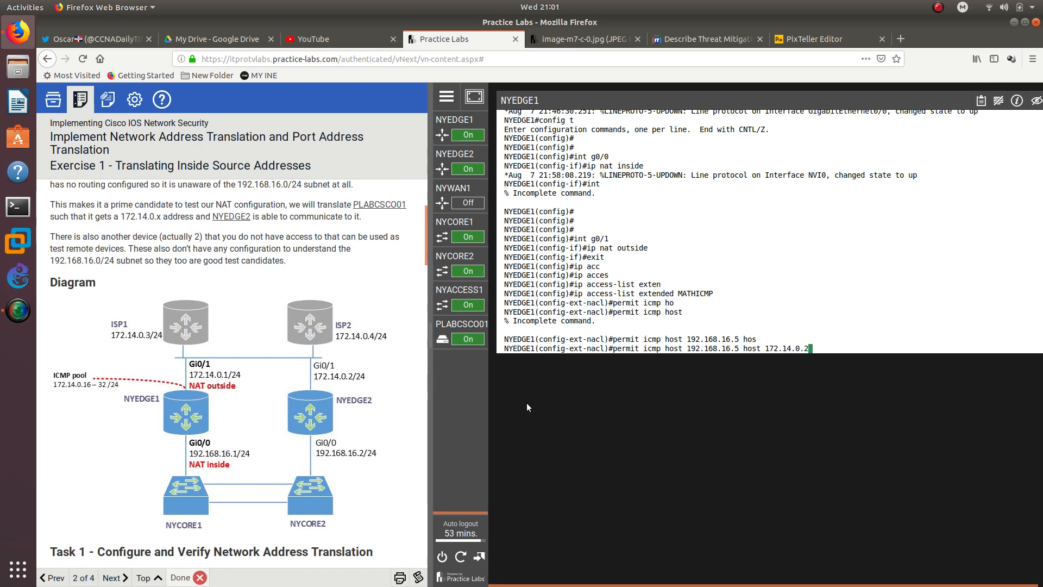
{"action": "scroll", "coordinate": [196, 455], "scroll_direction": "down", "scroll_amount": 3}
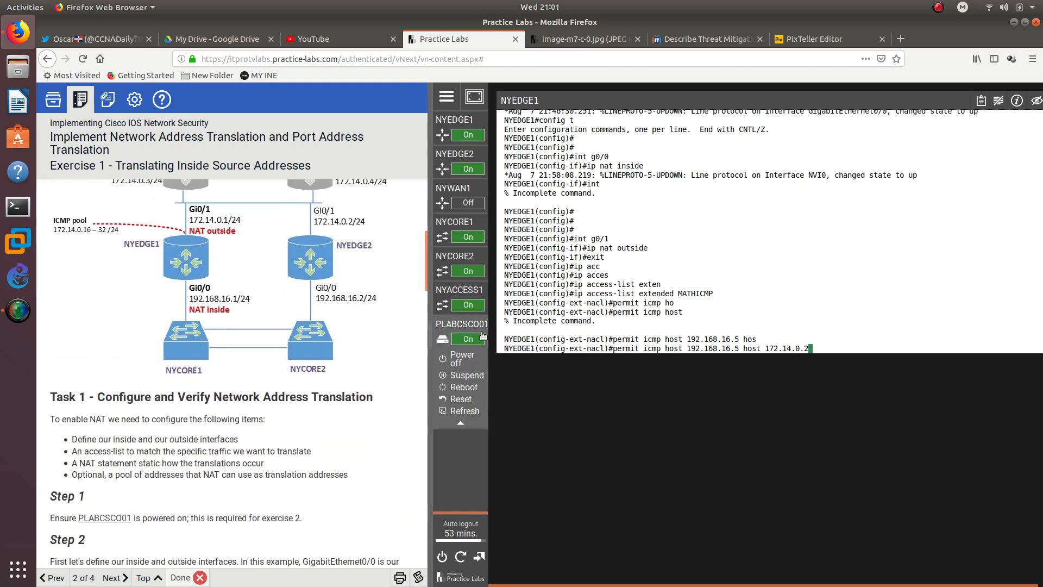
{"action": "scroll", "coordinate": [175, 455], "scroll_direction": "down", "scroll_amount": 5}
{"action": "scroll", "coordinate": [175, 455], "scroll_direction": "down", "scroll_amount": 4}
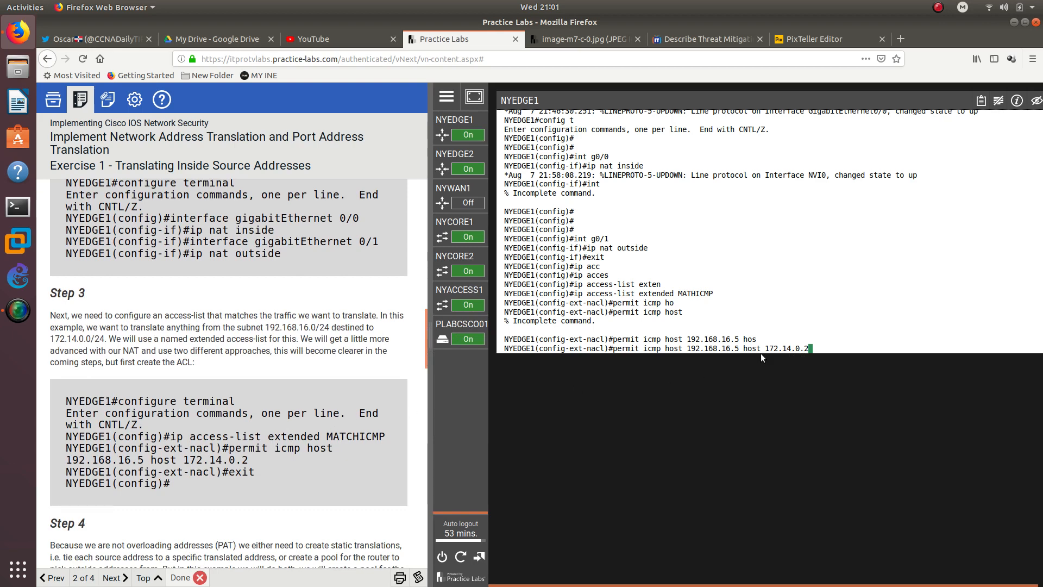
{"action": "scroll", "coordinate": [213, 416], "scroll_direction": "down", "scroll_amount": 6}
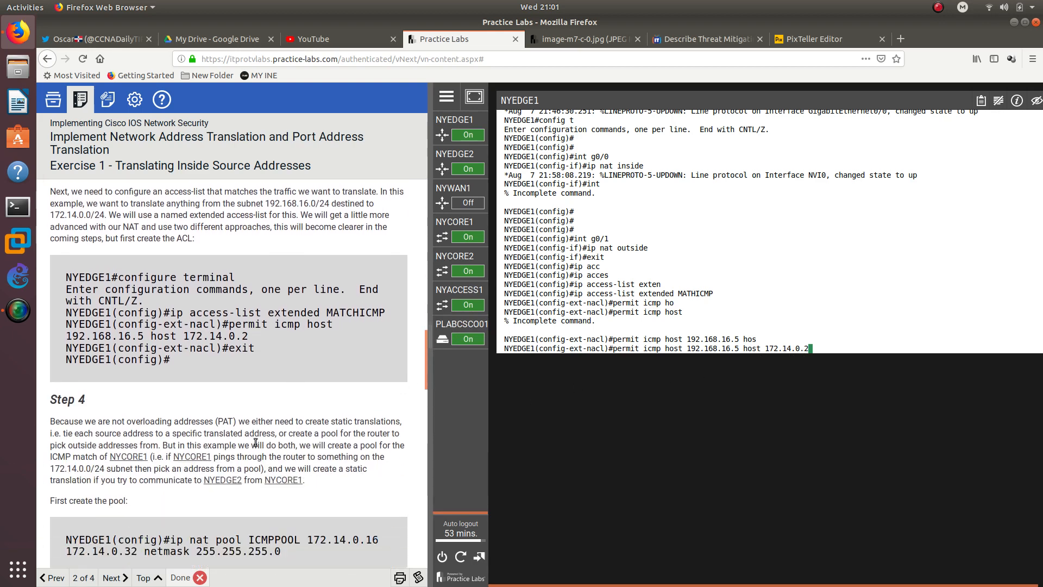
{"action": "scroll", "coordinate": [214, 417], "scroll_direction": "up", "scroll_amount": 3}
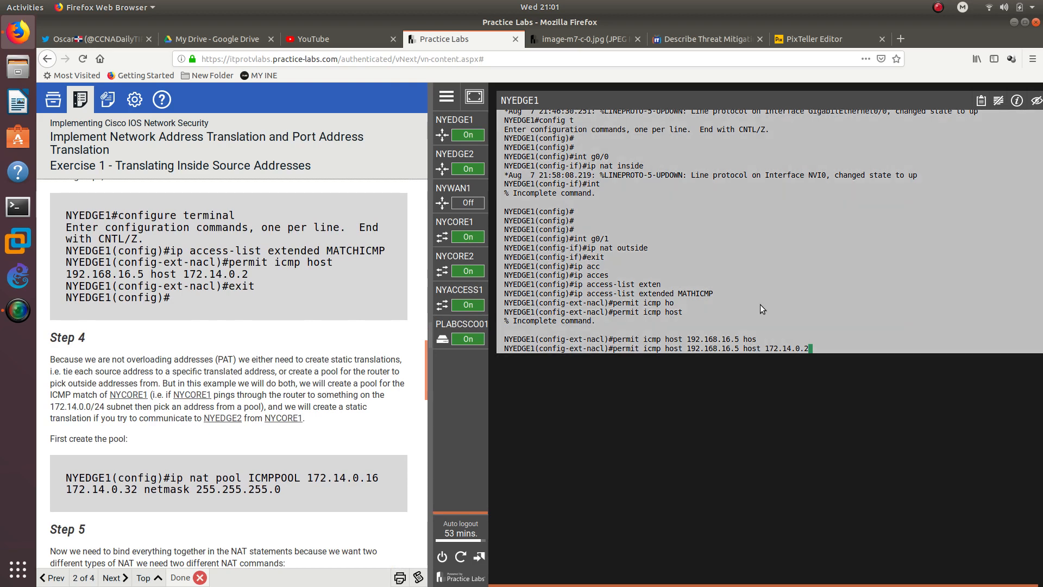
Submit the ICMP permit entry and exit the access-list configuration on NYEDGE1.
{"action": "left_click", "coordinate": [761, 308]}
{"action": "key", "text": "Return"}
{"action": "type", "text": "exit"}
{"action": "key", "text": "Return"}
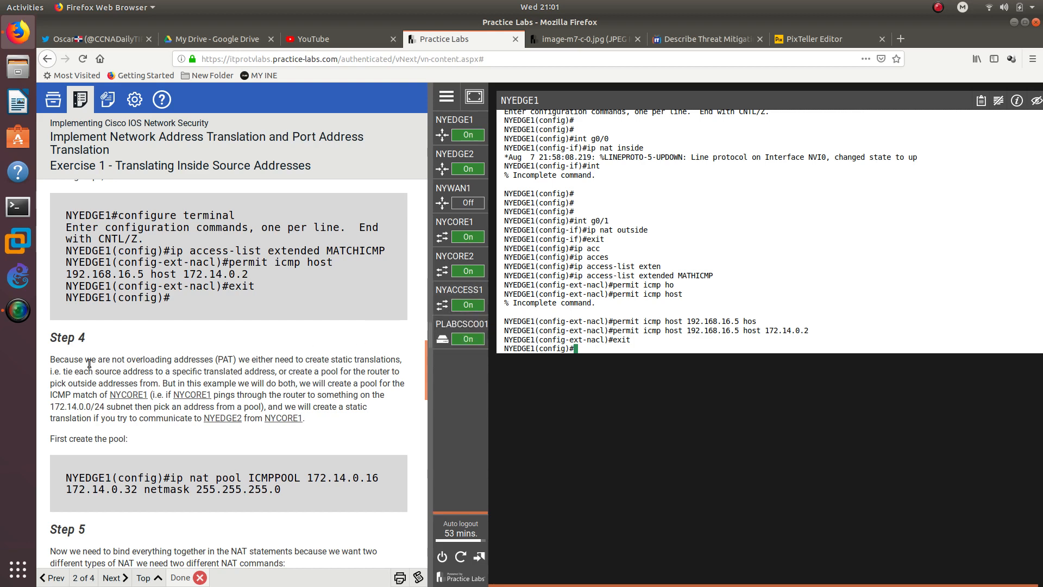
Read Step 4 and create NAT pool ICMPPOOL from 172.14.0.16 to 172.14.0.32 with netmask 255.255.255.0.
{"action": "triple_click", "coordinate": [56, 338]}
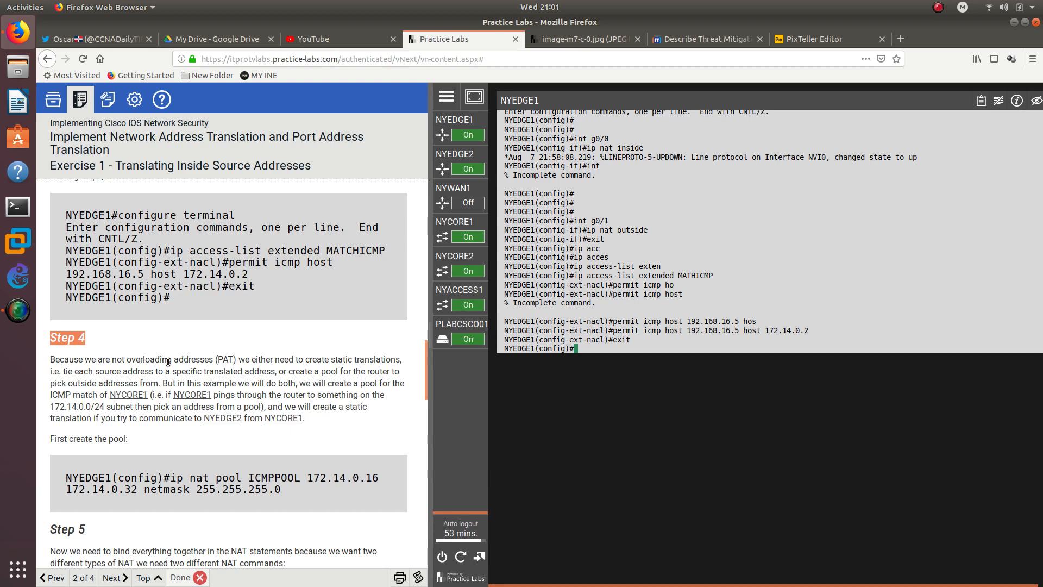
{"action": "double_click", "coordinate": [230, 360]}
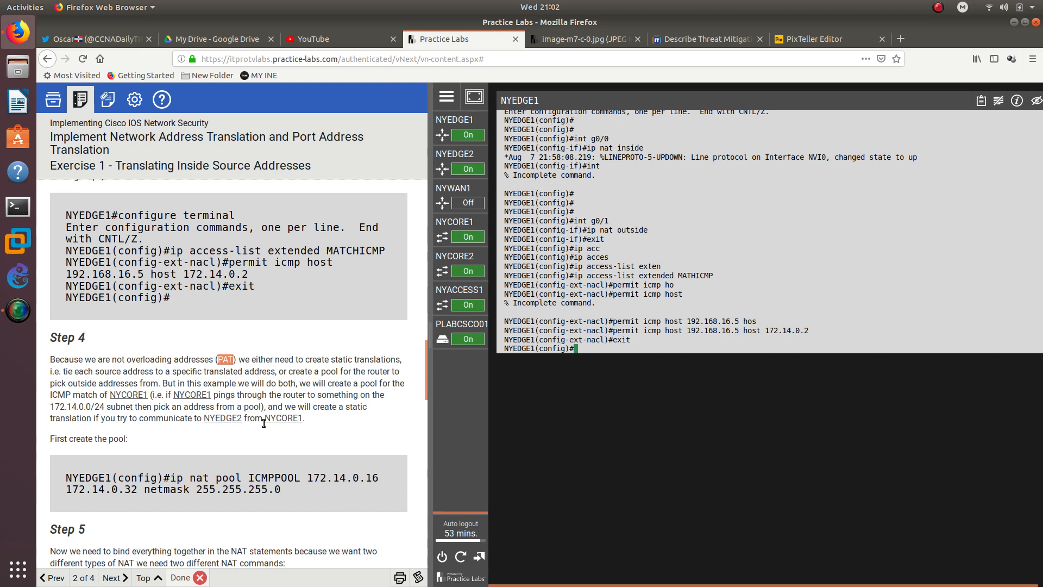
{"action": "scroll", "coordinate": [267, 421], "scroll_direction": "down", "scroll_amount": 3}
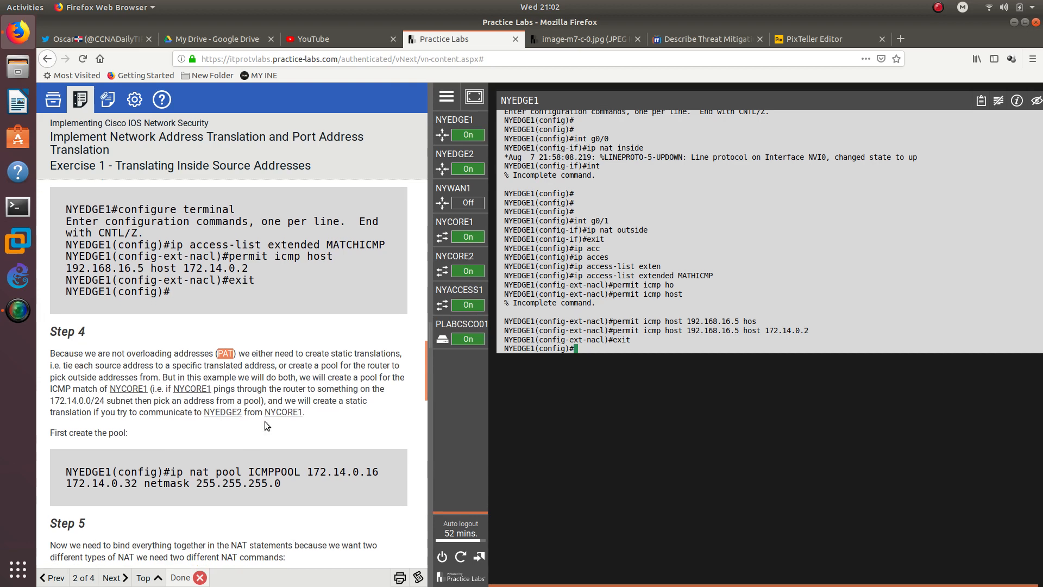
{"action": "left_click", "coordinate": [629, 341]}
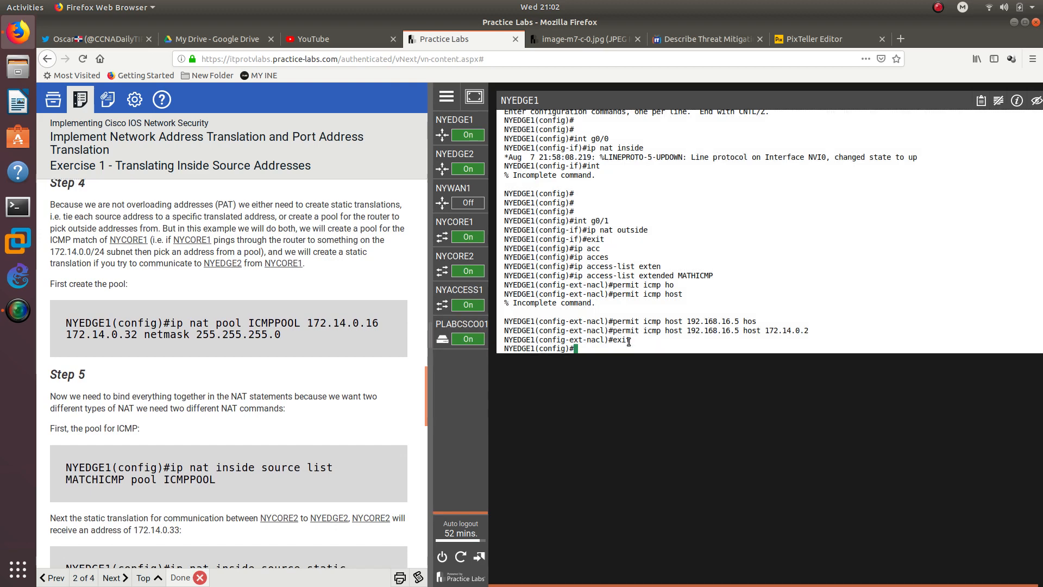
{"action": "type", "text": "ip nat pool ICMPPOO"}
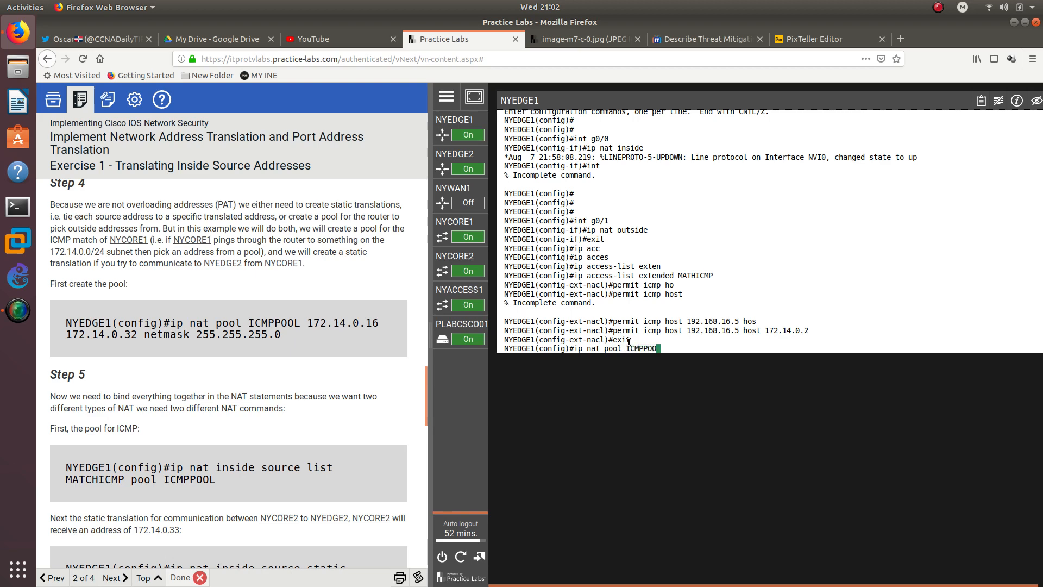
{"action": "type", "text": "L 172.14.0.16 172.14.0.32 net"}
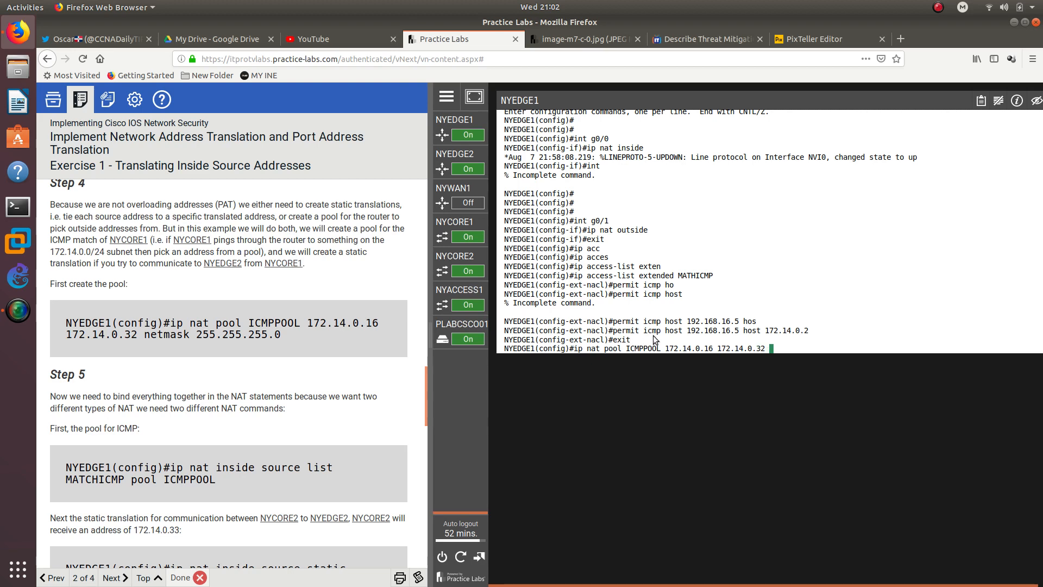
{"action": "type", "text": "mask 255.255.255.30"}
{"action": "key", "text": "BackSpace"}
{"action": "key", "text": "BackSpace"}
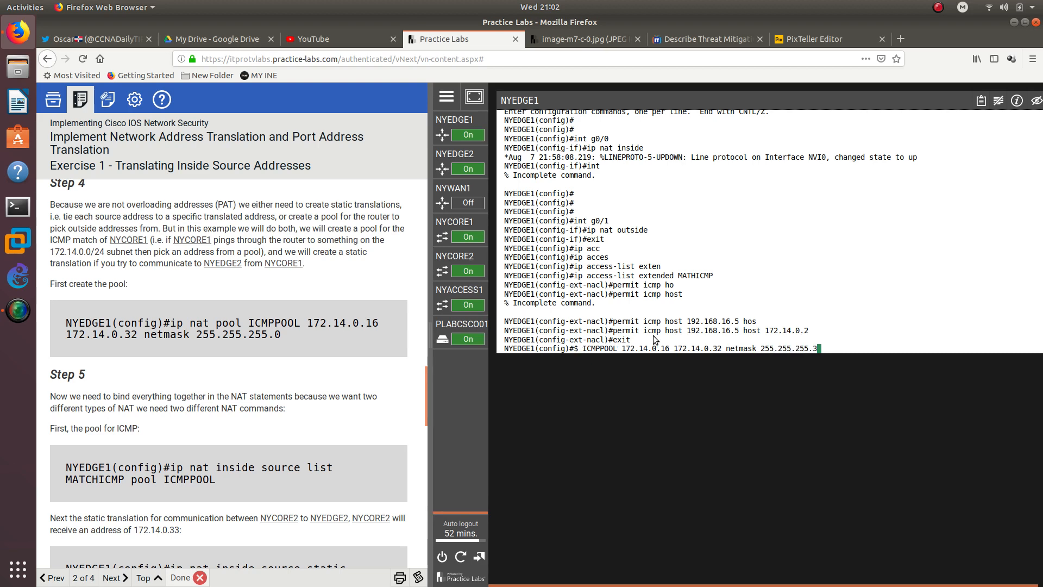
{"action": "type", "text": "0"}
{"action": "key", "text": "Return"}
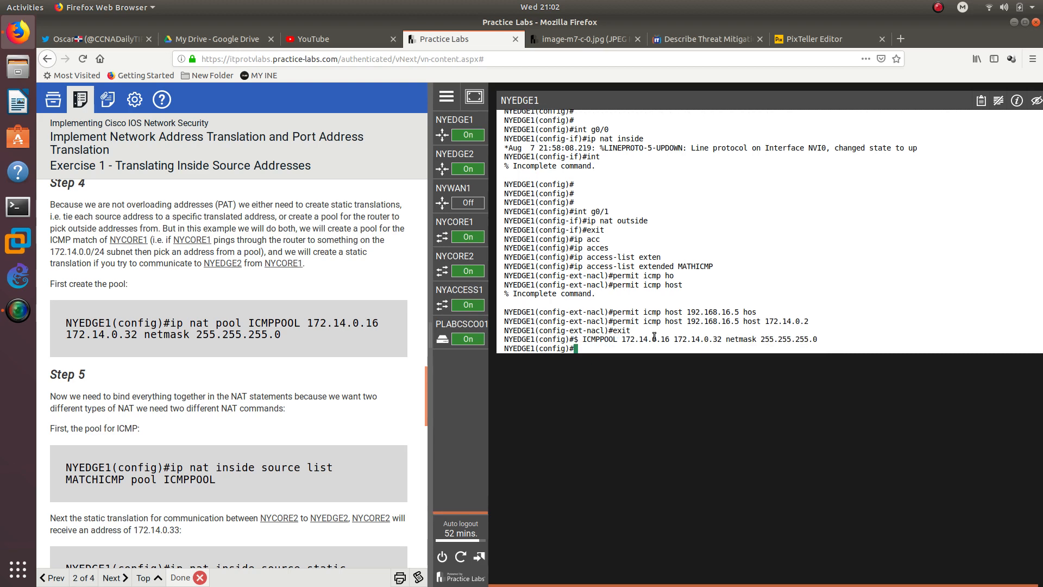
Read Step 5 and write the statement ip nat inside source list MATCHICMP pool ICMPOOL on NYEDGE1.
{"action": "left_click", "coordinate": [270, 372]}
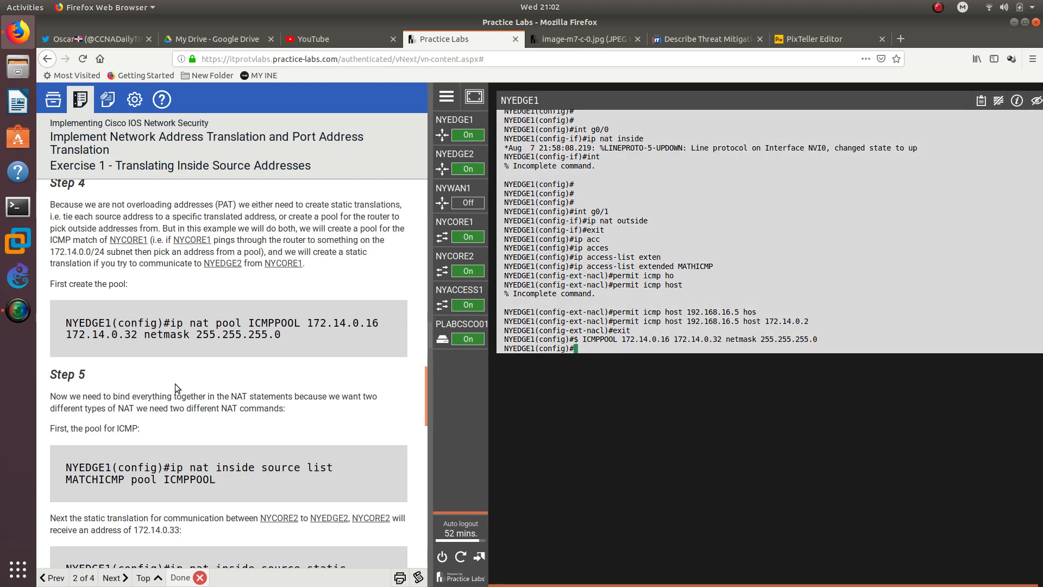
{"action": "triple_click", "coordinate": [72, 376]}
{"action": "scroll", "coordinate": [167, 367], "scroll_direction": "down", "scroll_amount": 2}
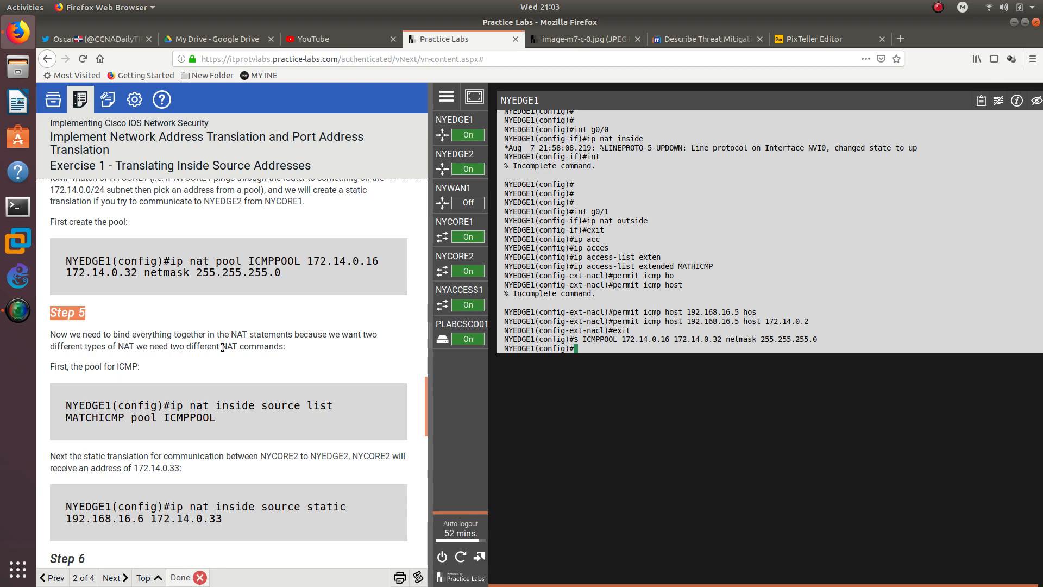
{"action": "scroll", "coordinate": [237, 358], "scroll_direction": "down", "scroll_amount": 3}
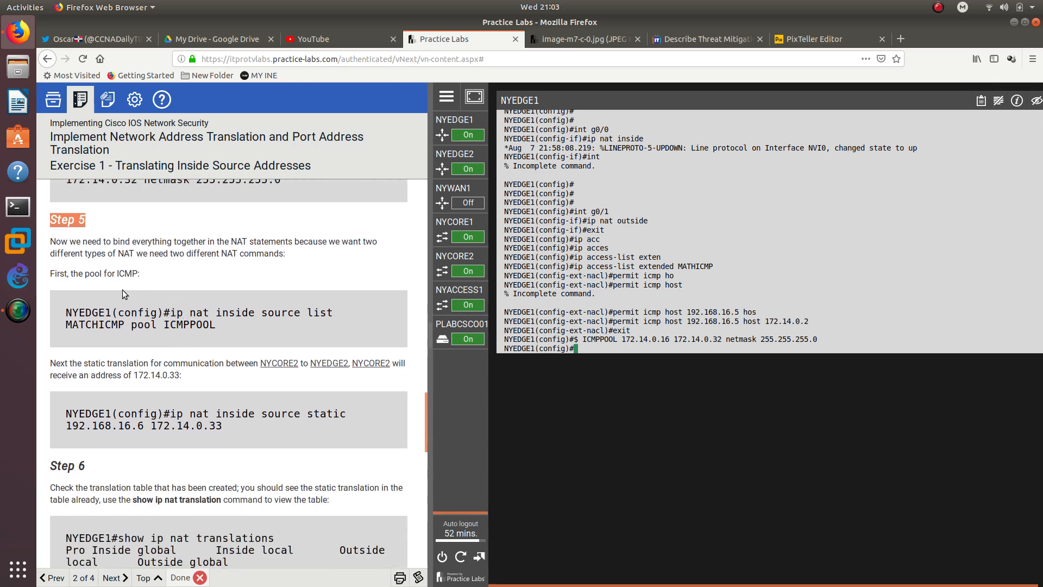
{"action": "double_click", "coordinate": [81, 275]}
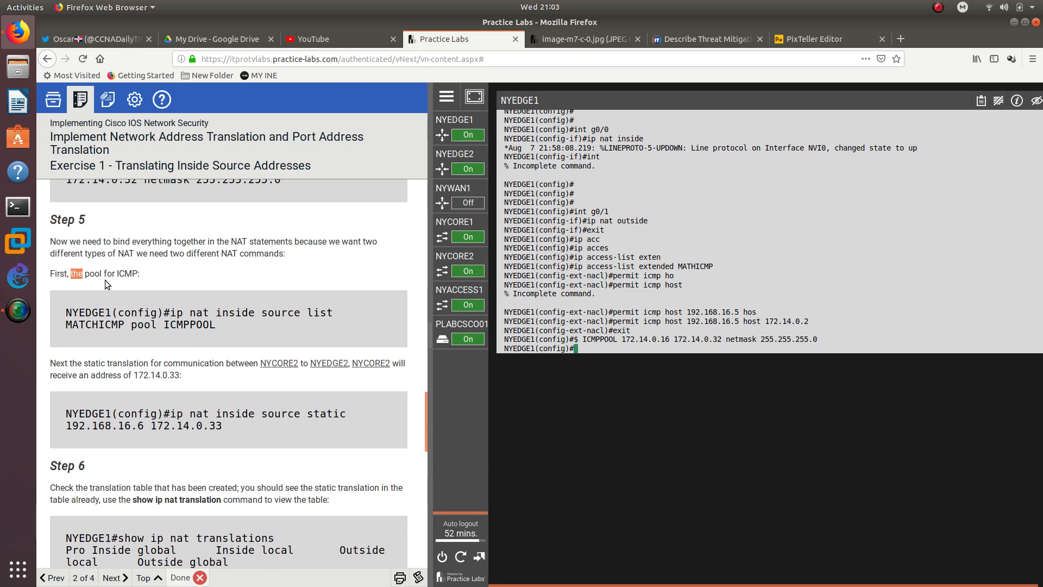
{"action": "left_click", "coordinate": [597, 349]}
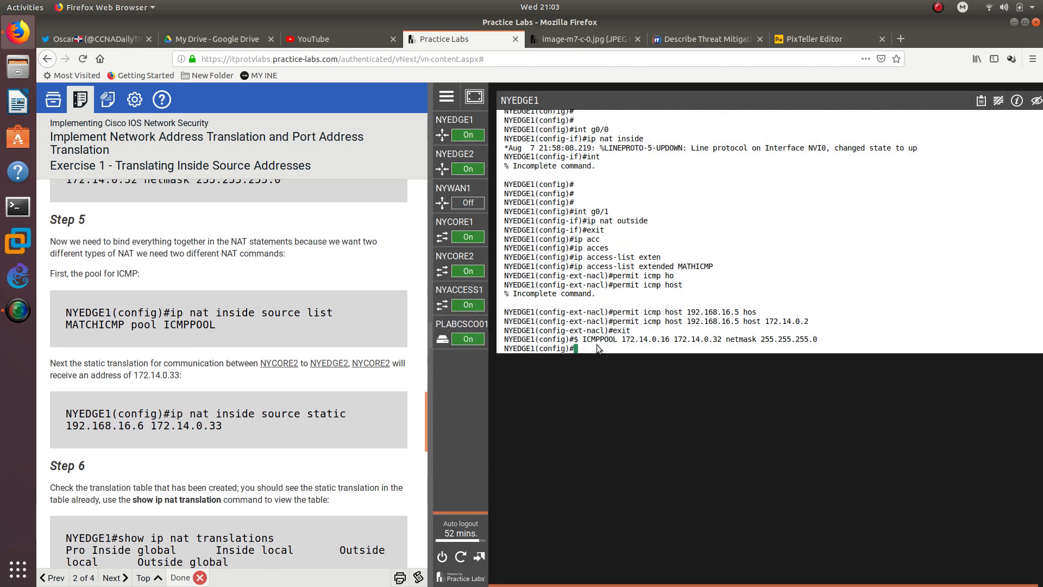
{"action": "type", "text": "ip nat inside source list"}
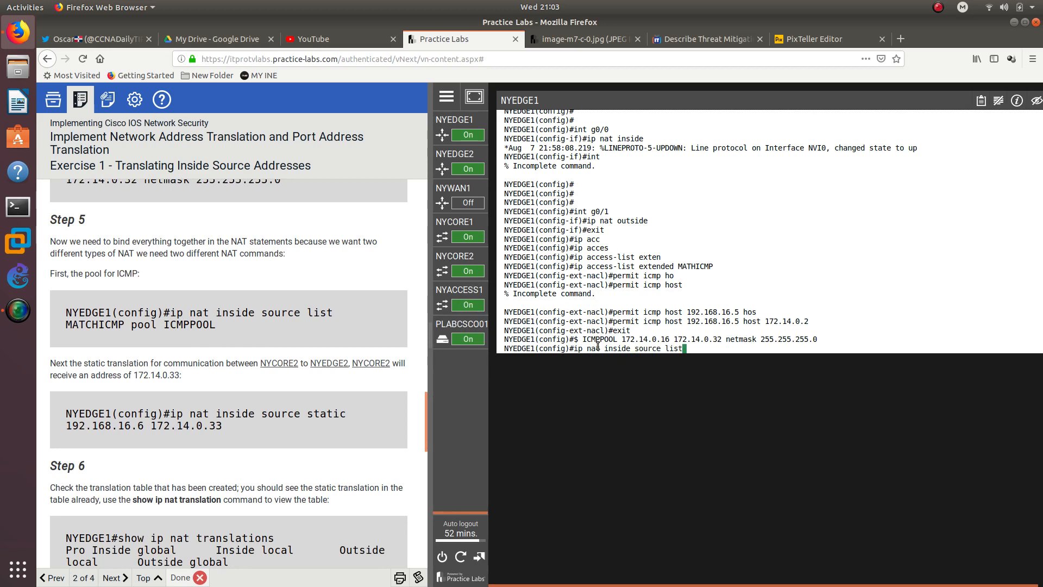
{"action": "type", "text": " MATCHICMP pool ICMPOOL"}
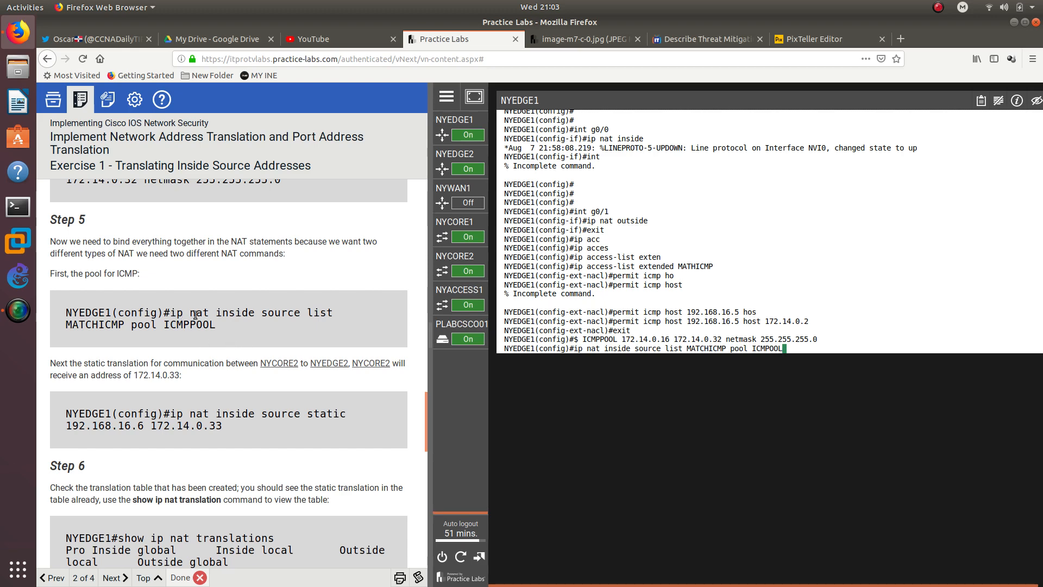
Go through each part of Step 5's ICMP pool command, and submit the written NAT statement on NYEDGE1.
{"action": "left_click_drag", "start_coordinate": [172, 316], "coordinate": [250, 315]}
{"action": "double_click", "coordinate": [278, 317]}
{"action": "double_click", "coordinate": [314, 312]}
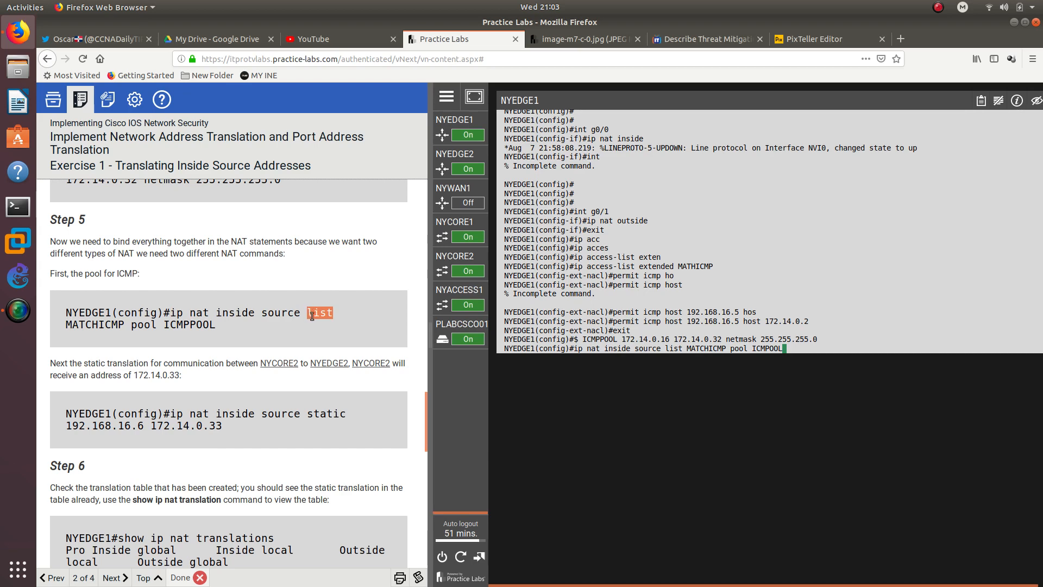
{"action": "double_click", "coordinate": [112, 329]}
{"action": "double_click", "coordinate": [143, 324]}
{"action": "double_click", "coordinate": [190, 324]}
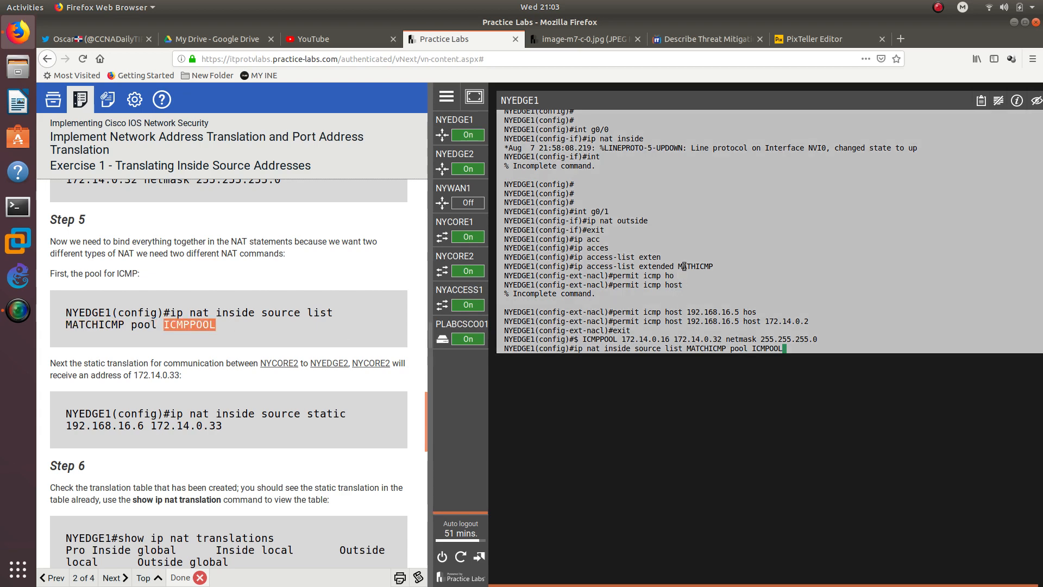
{"action": "left_click", "coordinate": [620, 262]}
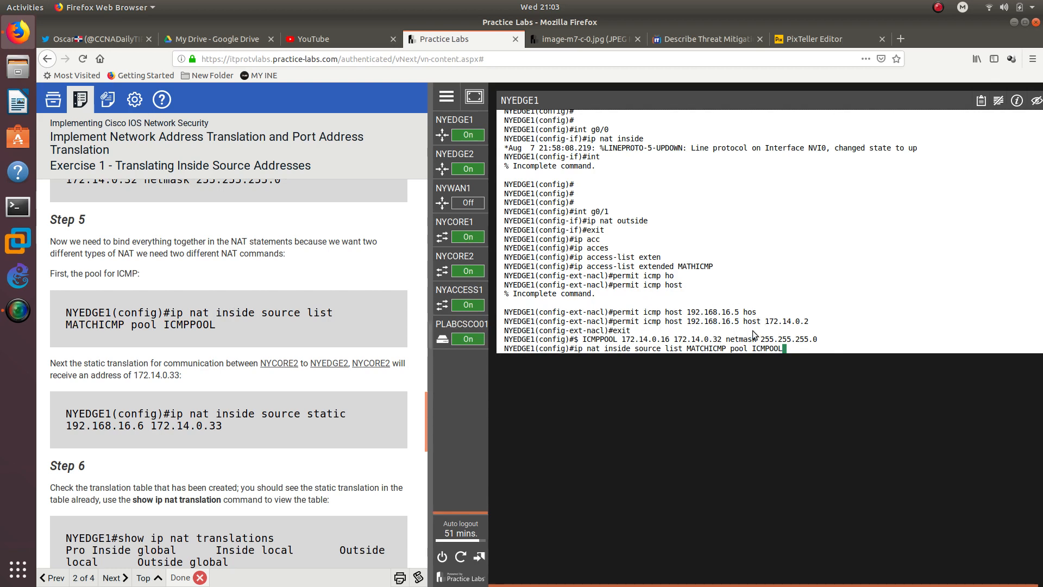
{"action": "triple_click", "coordinate": [720, 341]}
{"action": "left_click", "coordinate": [815, 345]}
{"action": "key", "text": "Return"}
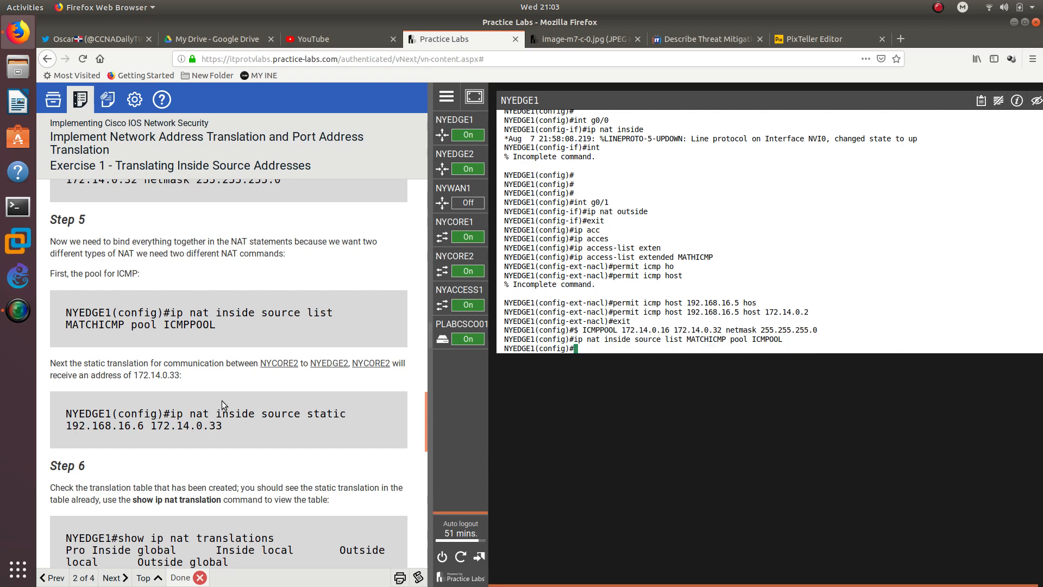
Add the static translation ip nat inside source static 192.168.16.6 172.14.0.33 on NYEDGE1.
{"action": "double_click", "coordinate": [179, 323]}
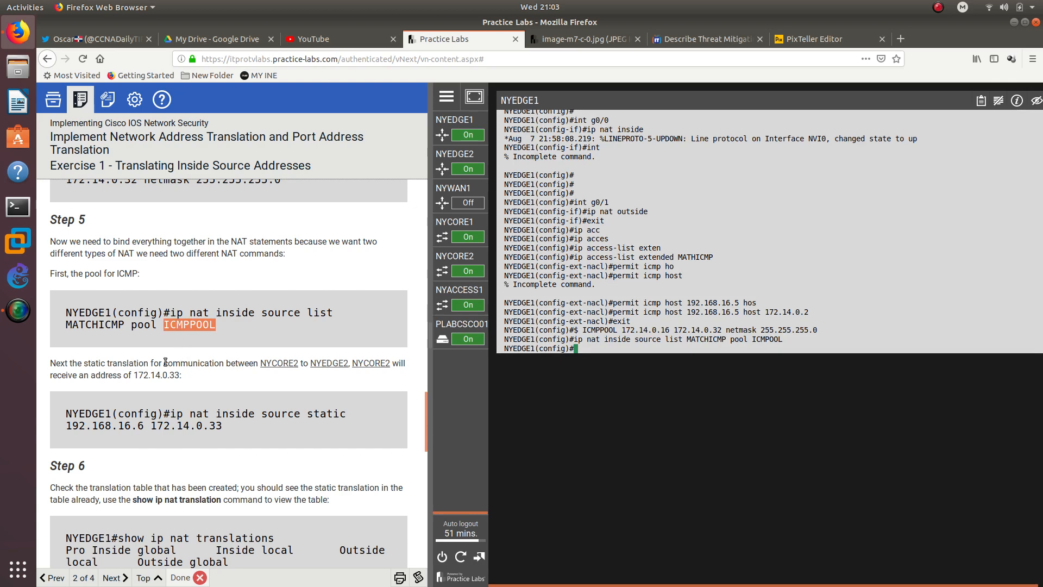
{"action": "left_click", "coordinate": [593, 348]}
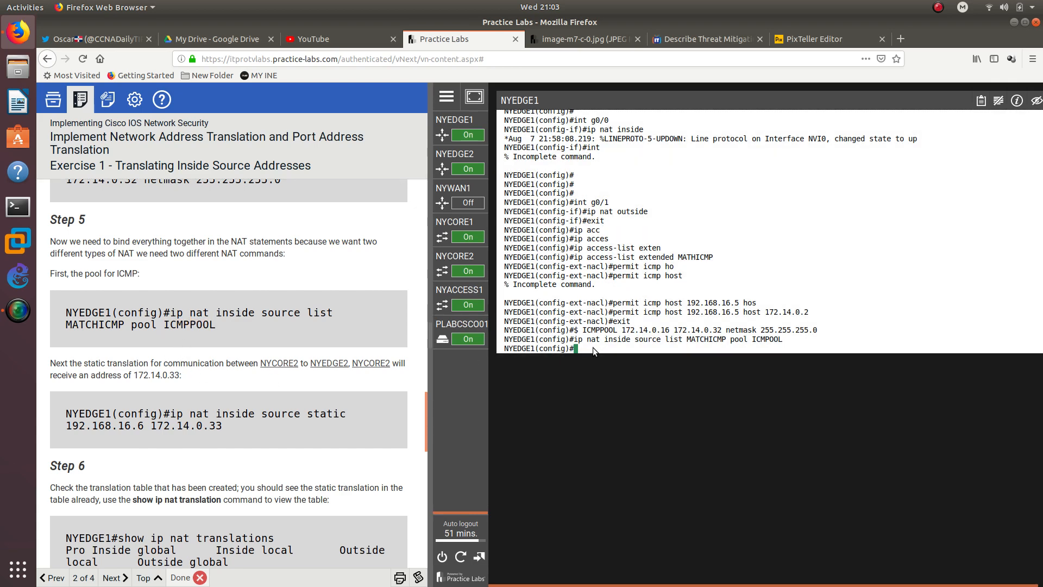
{"action": "type", "text": "ip nat inside source static 192.1"}
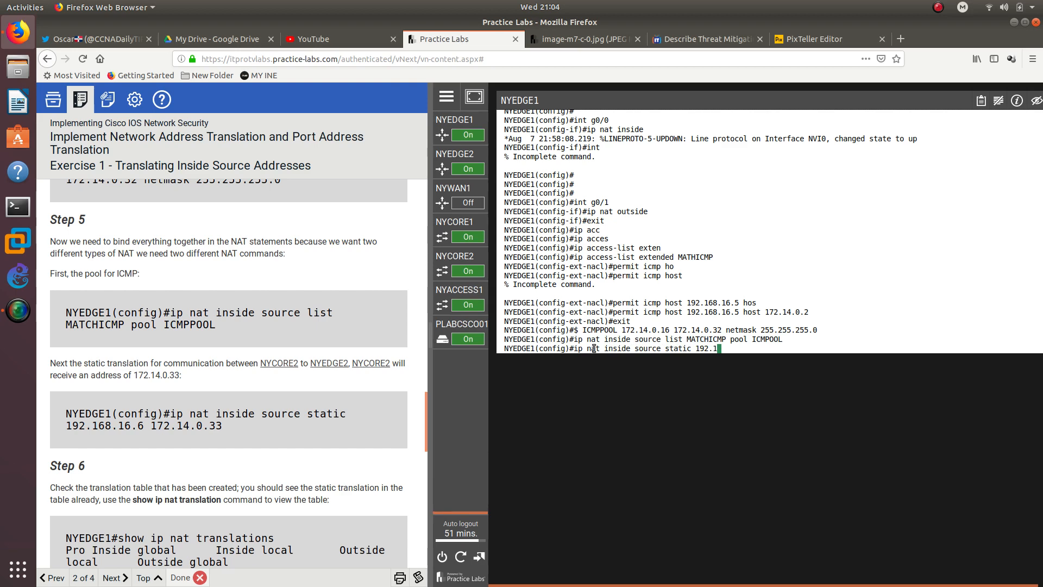
{"action": "type", "text": "68.16.6 172.14.0.33"}
{"action": "key", "text": "Return"}
Review each part of Step 5's static translation command and ICMP pool command, comparing the two NAT statements.
{"action": "scroll", "coordinate": [139, 416], "scroll_direction": "down", "scroll_amount": 4}
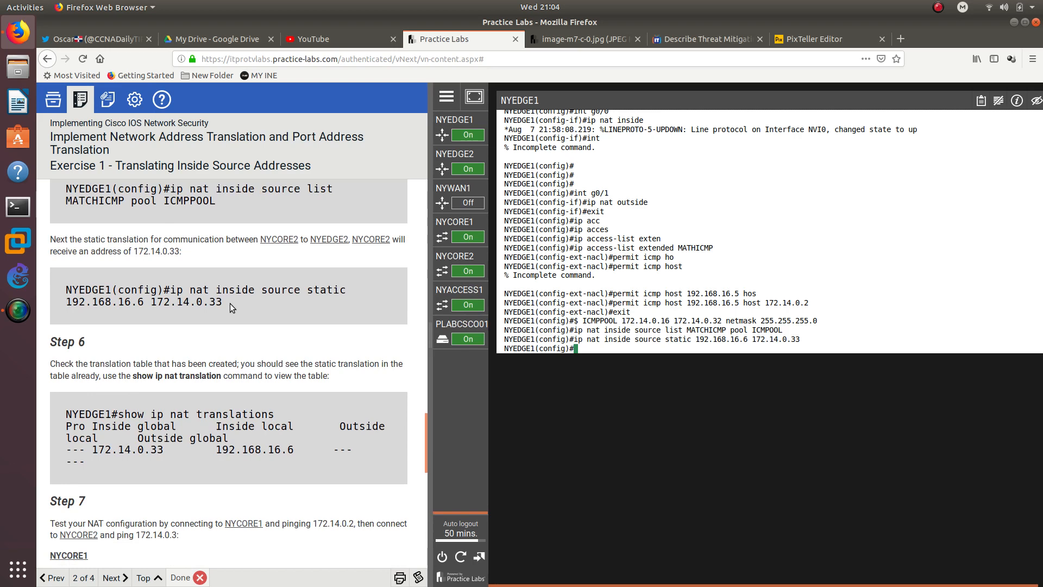
{"action": "double_click", "coordinate": [319, 291]}
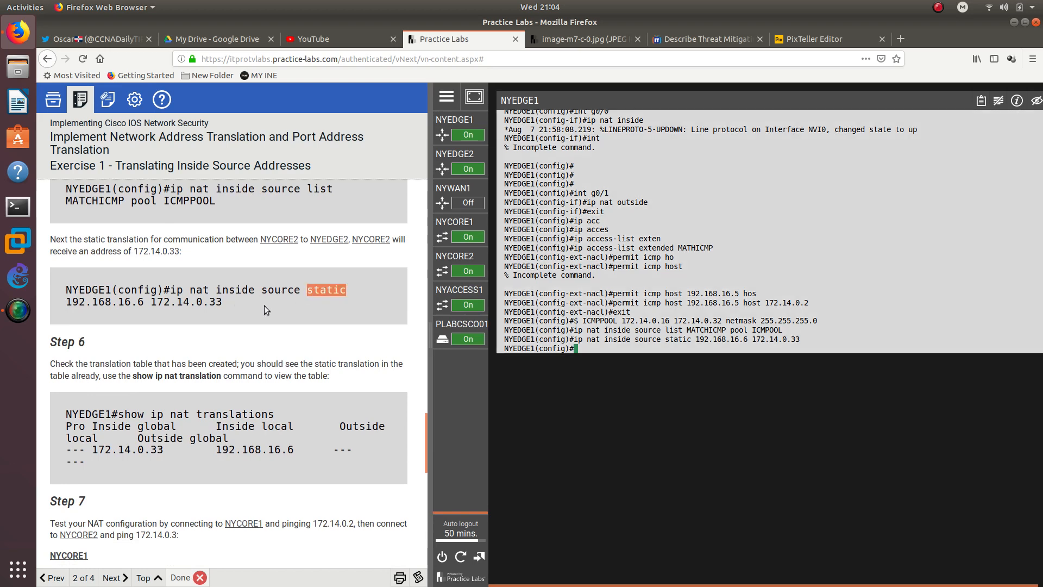
{"action": "left_click_drag", "start_coordinate": [145, 304], "coordinate": [63, 303]}
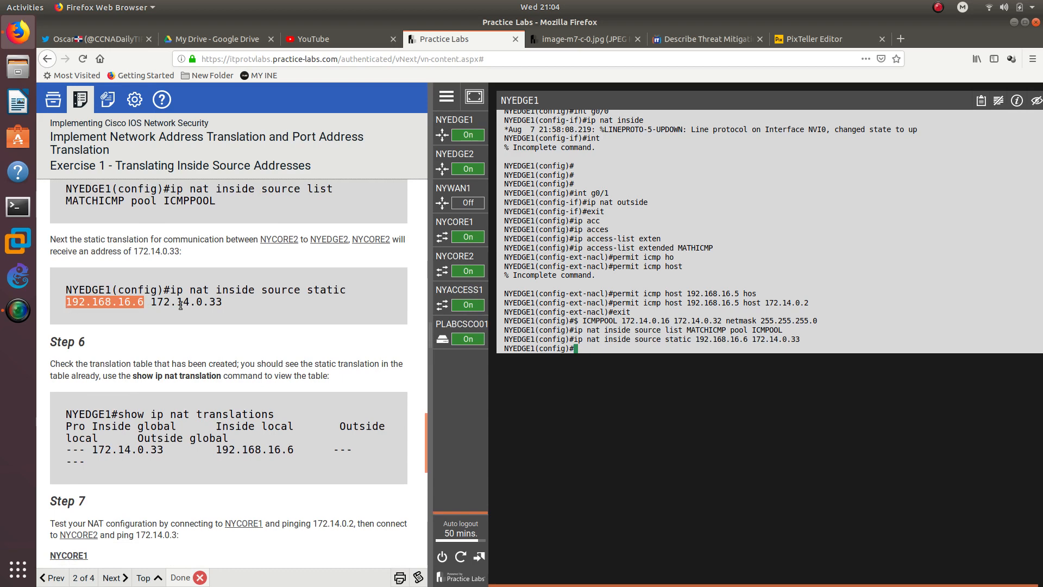
{"action": "left_click_drag", "start_coordinate": [151, 303], "coordinate": [230, 300]}
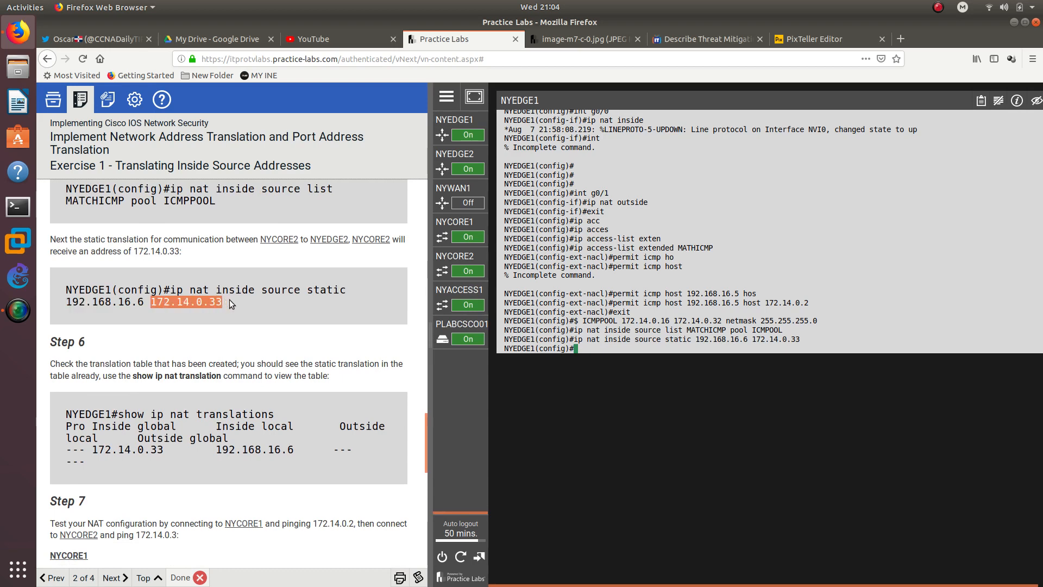
{"action": "scroll", "coordinate": [205, 268], "scroll_direction": "up", "scroll_amount": 1}
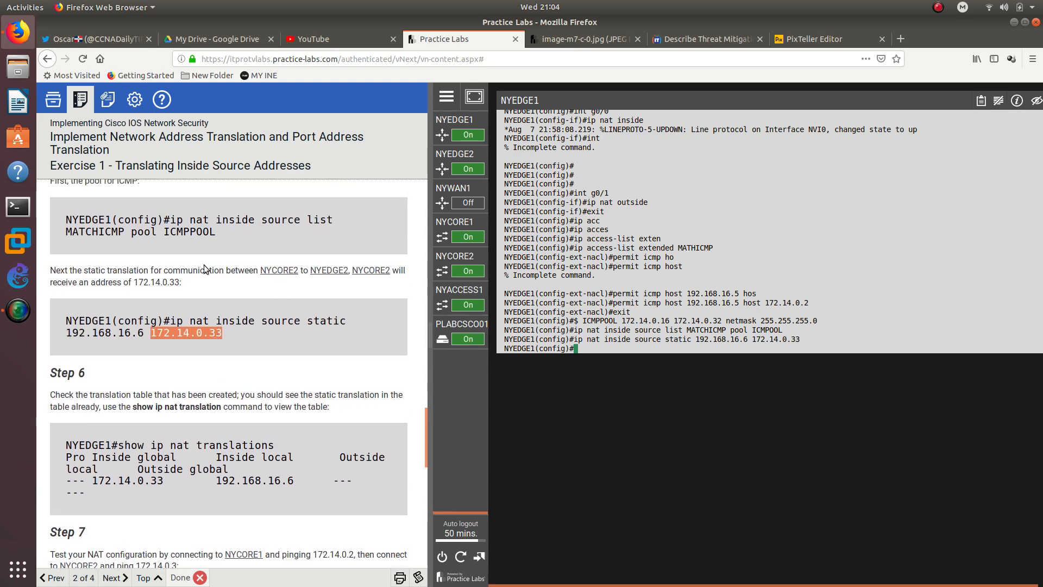
{"action": "left_click_drag", "start_coordinate": [171, 220], "coordinate": [196, 220]}
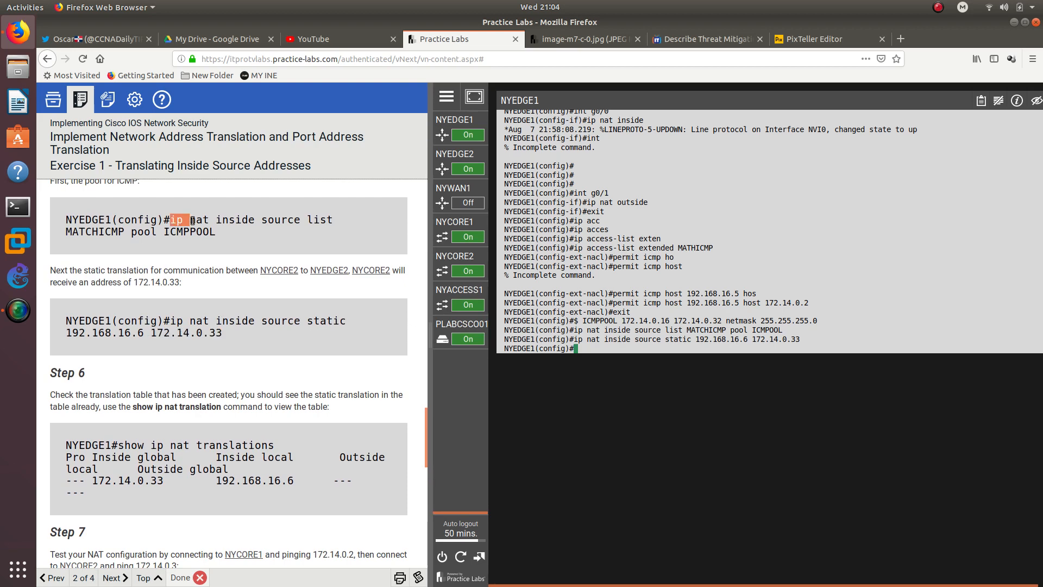
{"action": "double_click", "coordinate": [271, 220]}
{"action": "double_click", "coordinate": [313, 220]}
{"action": "double_click", "coordinate": [100, 233]}
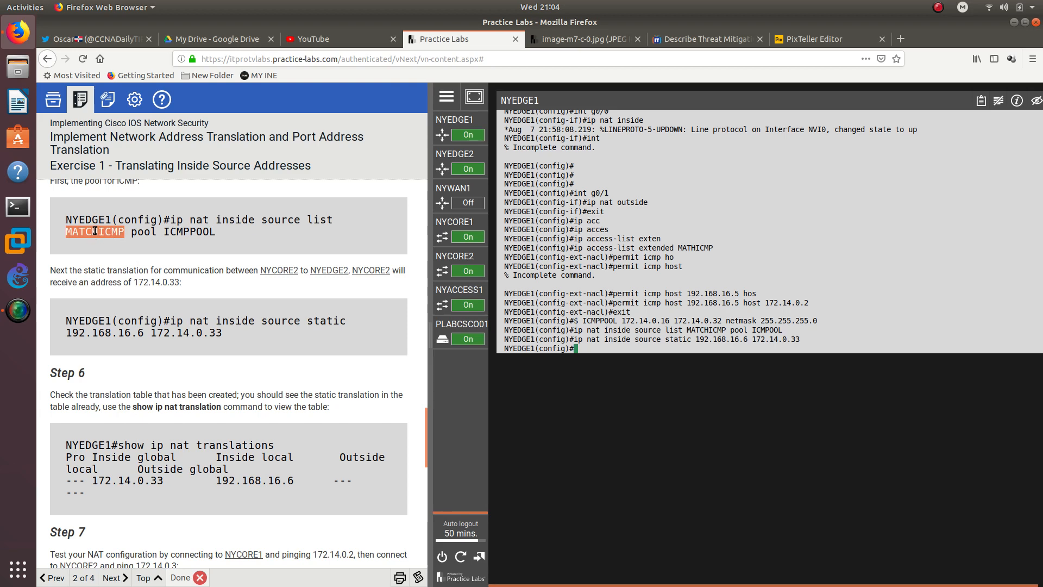
{"action": "left_click", "coordinate": [145, 232]}
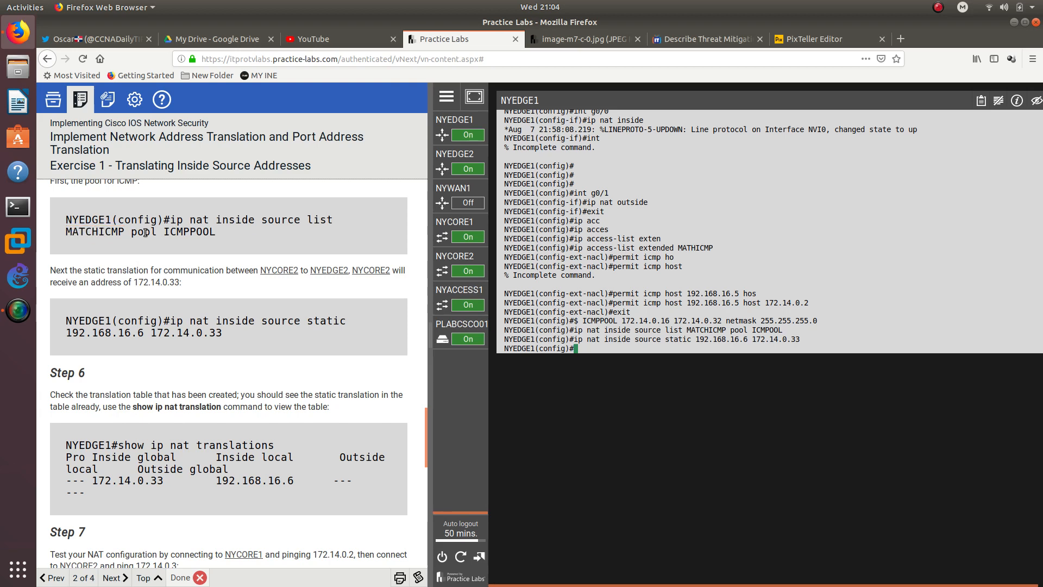
{"action": "double_click", "coordinate": [183, 232]}
{"action": "left_click_drag", "start_coordinate": [220, 333], "coordinate": [170, 320]}
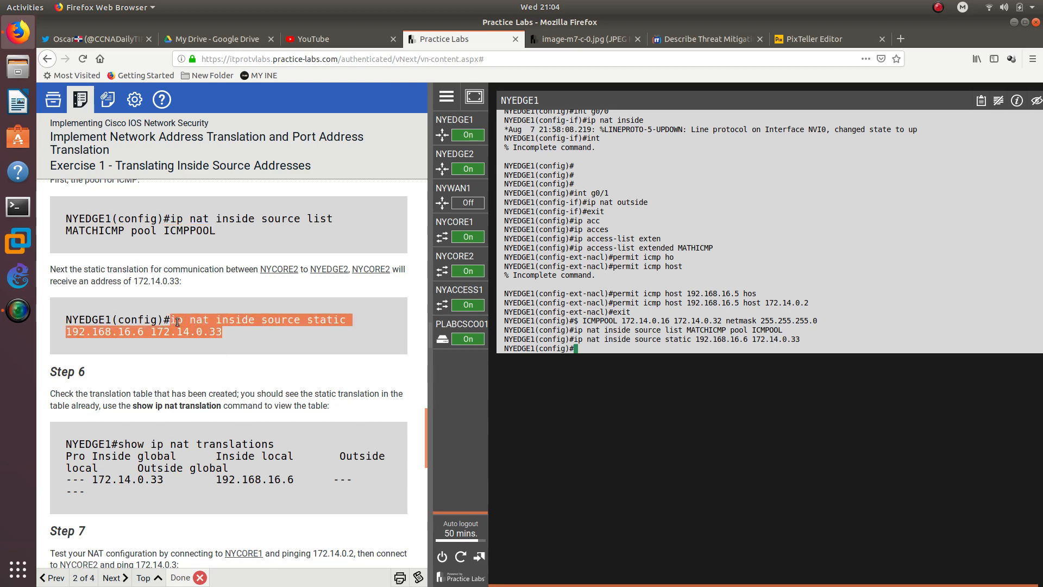
Leave configuration mode on NYEDGE1, run show ip nat translations, and compare the output with Step 6's sample table.
{"action": "scroll", "coordinate": [170, 319], "scroll_direction": "down", "scroll_amount": 5}
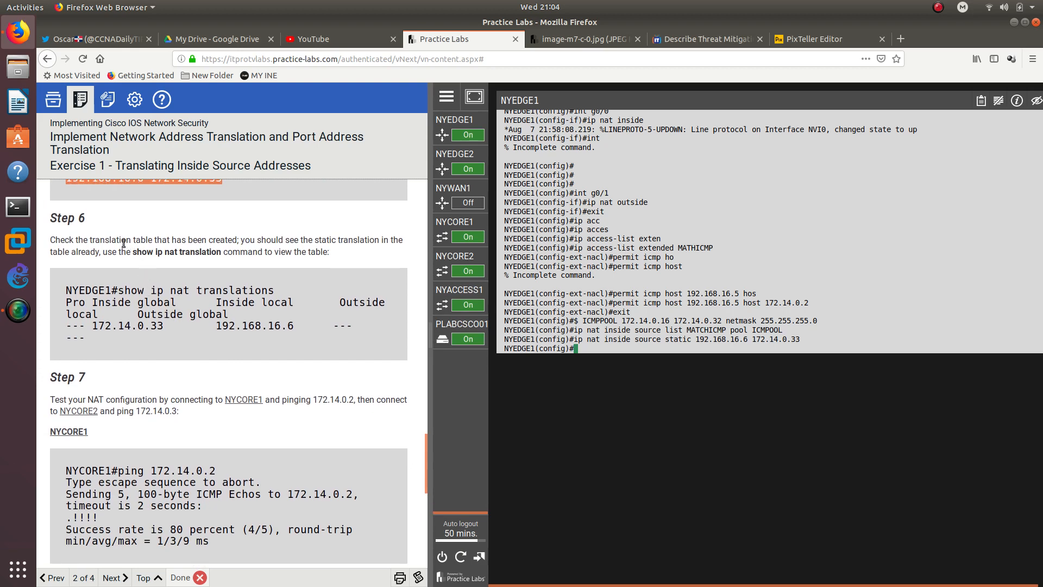
{"action": "left_click", "coordinate": [597, 314]}
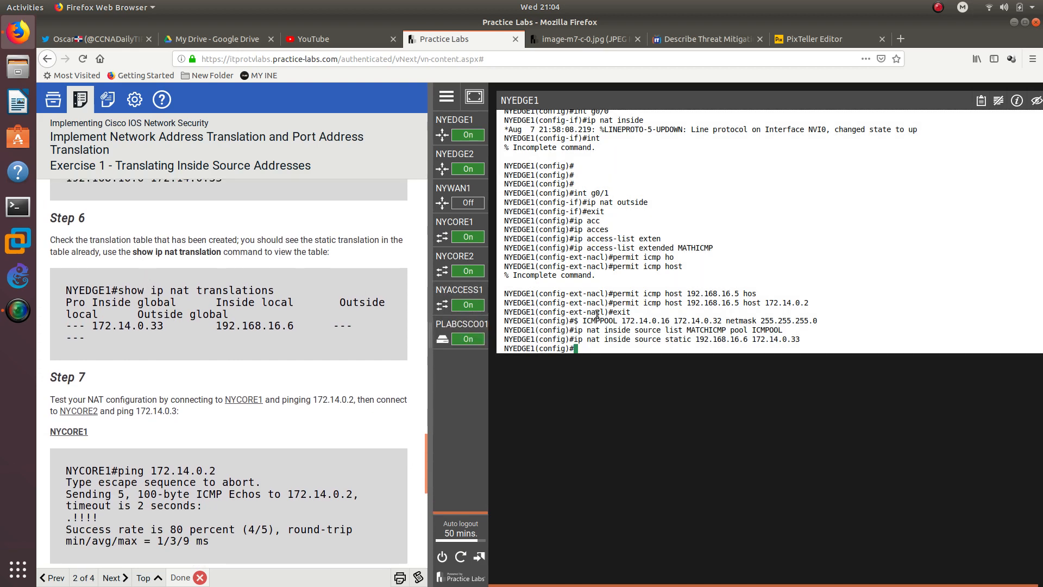
{"action": "type", "text": "end"}
{"action": "key", "text": "Return"}
{"action": "type", "text": "show "}
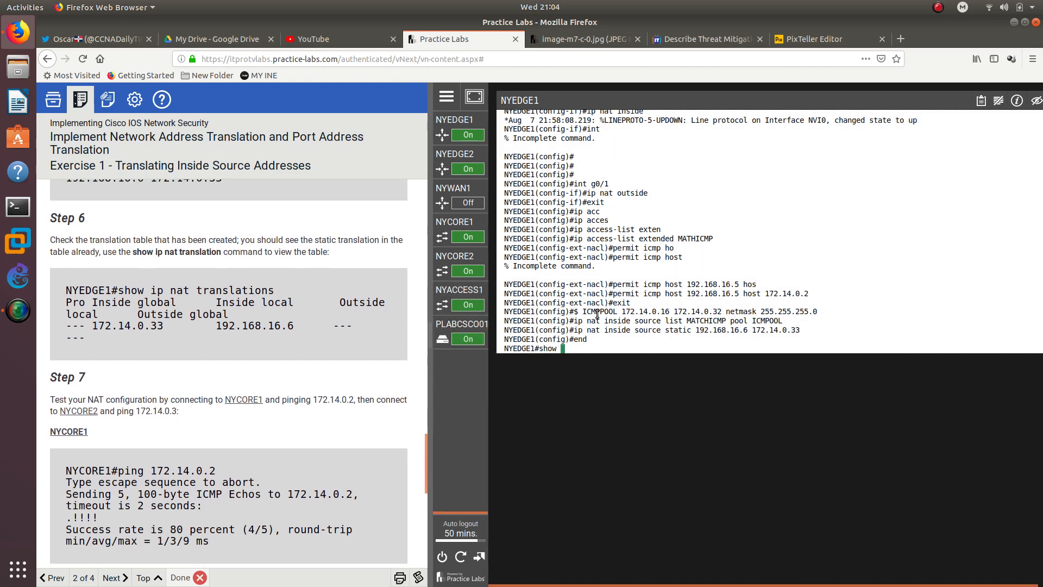
{"action": "type", "text": "ip nat"}
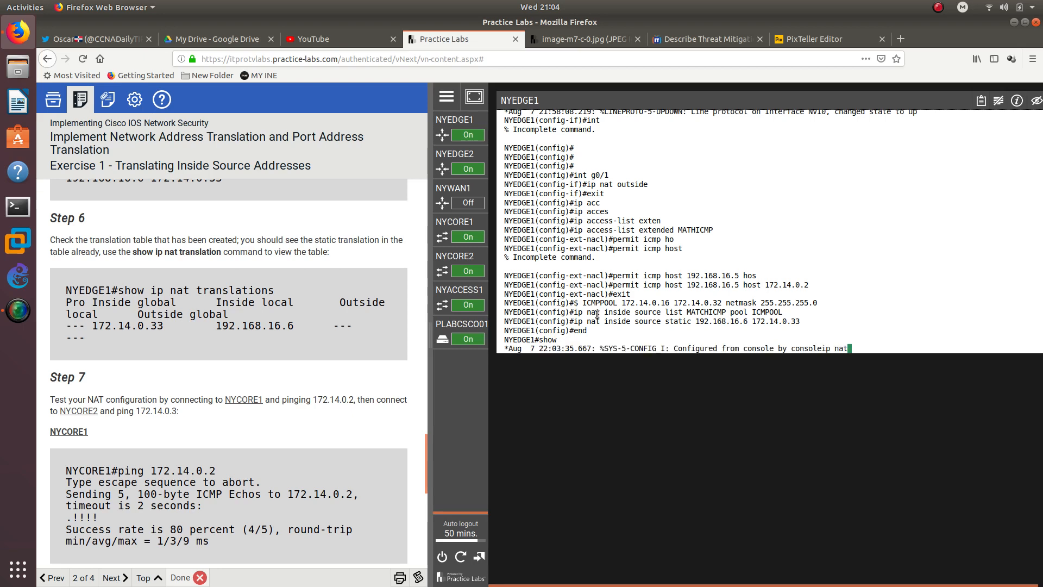
{"action": "type", "text": " tr"}
{"action": "key", "text": "Tab"}
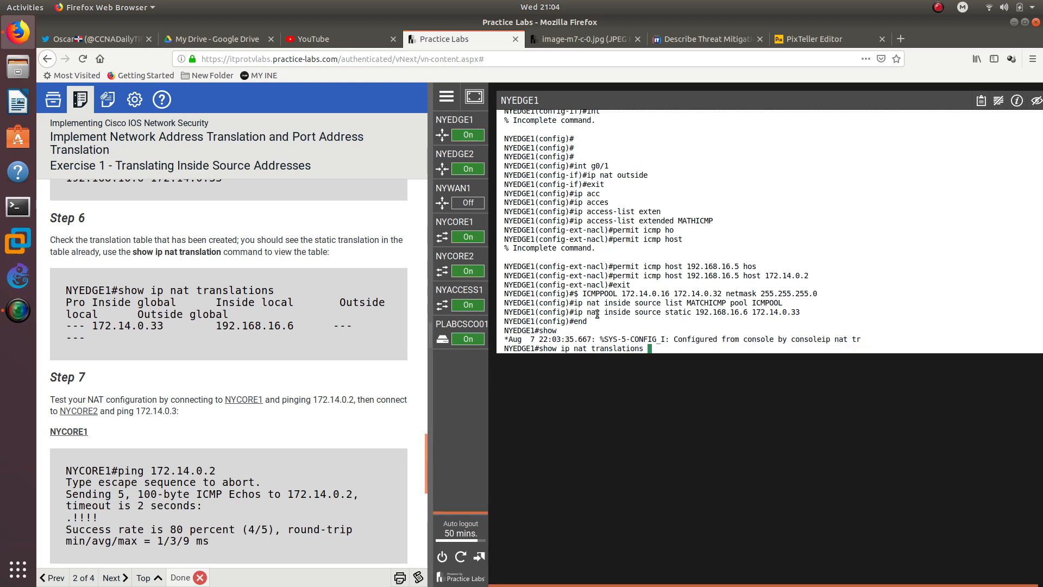
{"action": "key", "text": "Return"}
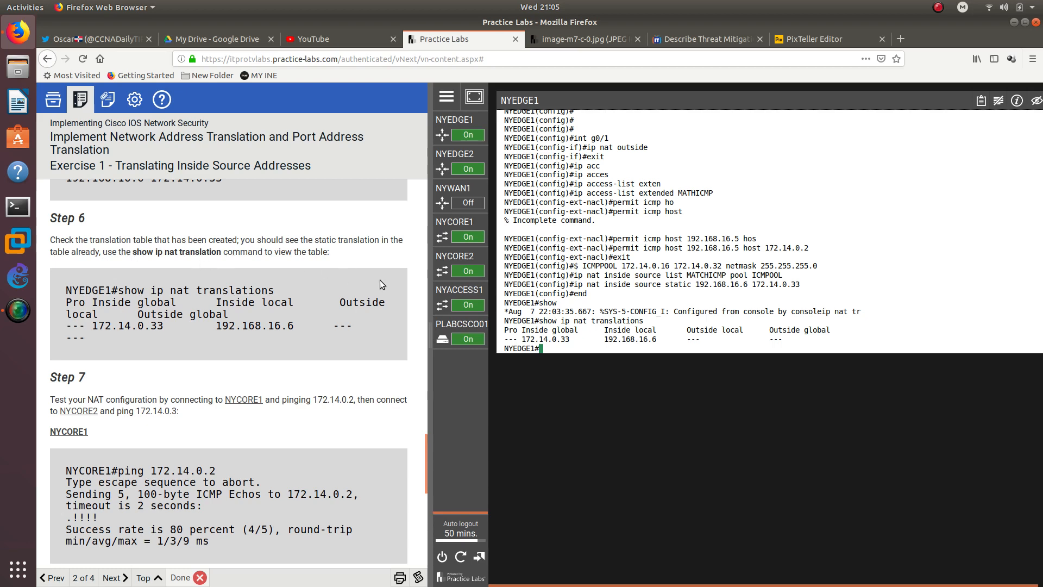
{"action": "triple_click", "coordinate": [560, 340]}
{"action": "triple_click", "coordinate": [228, 317]}
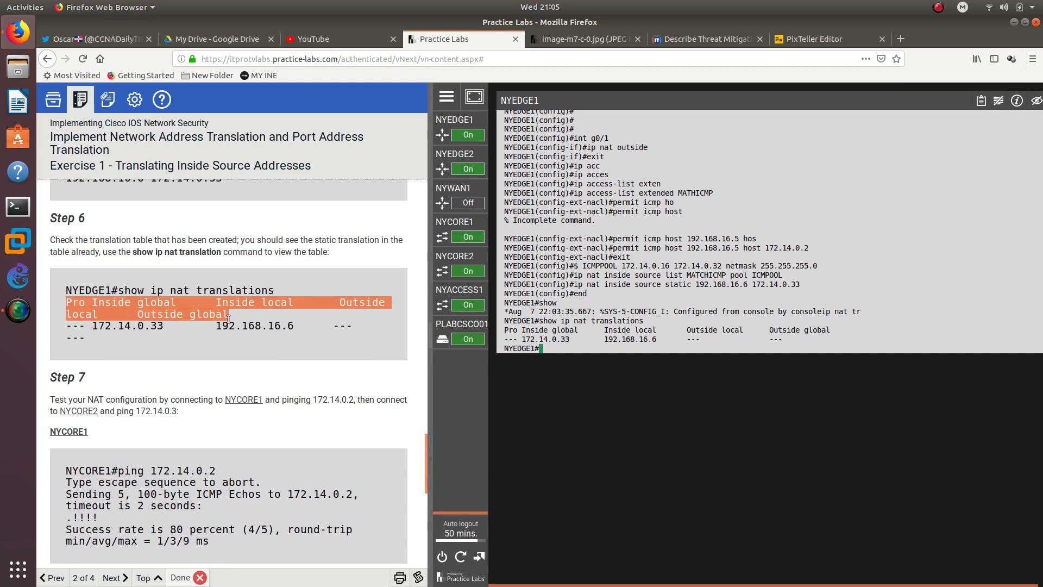
Read Step 7's NAT test instructions and ping 172.14.0.2 from the NYEDGE1 console.
{"action": "scroll", "coordinate": [258, 326], "scroll_direction": "down", "scroll_amount": 4}
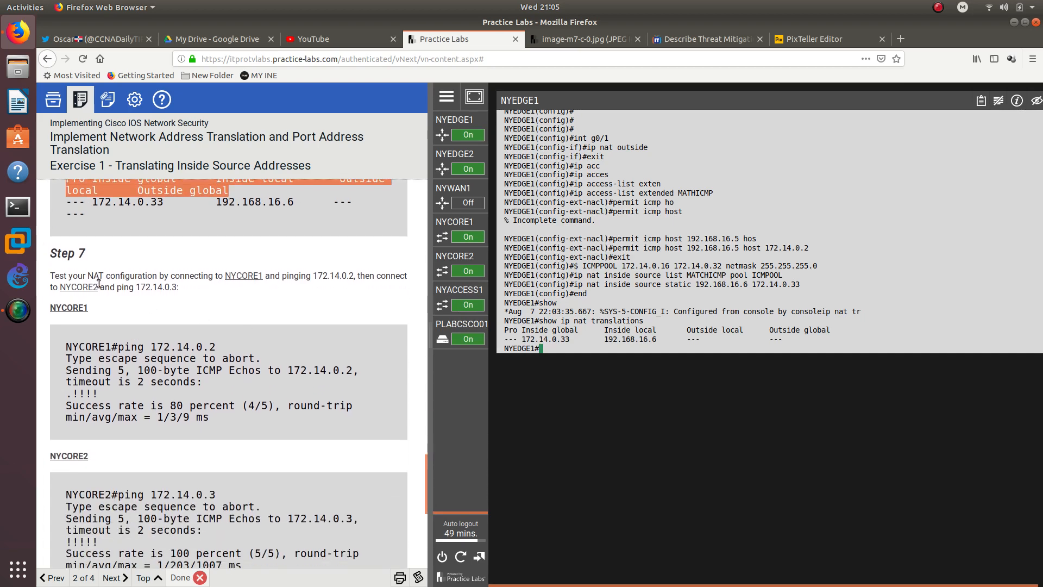
{"action": "left_click", "coordinate": [60, 250]}
{"action": "double_click", "coordinate": [60, 250]}
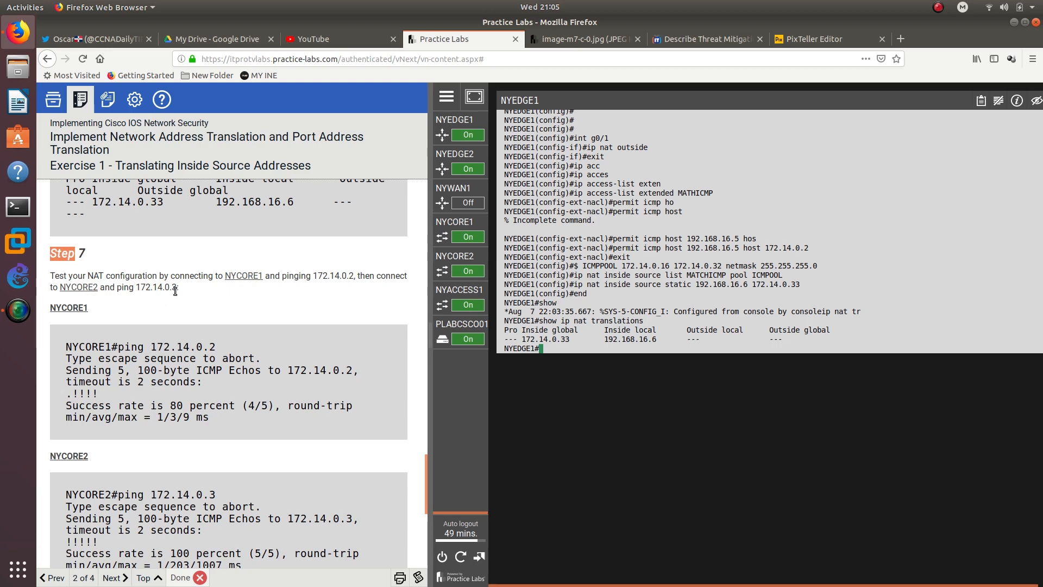
{"action": "left_click_drag", "start_coordinate": [175, 291], "coordinate": [149, 287]}
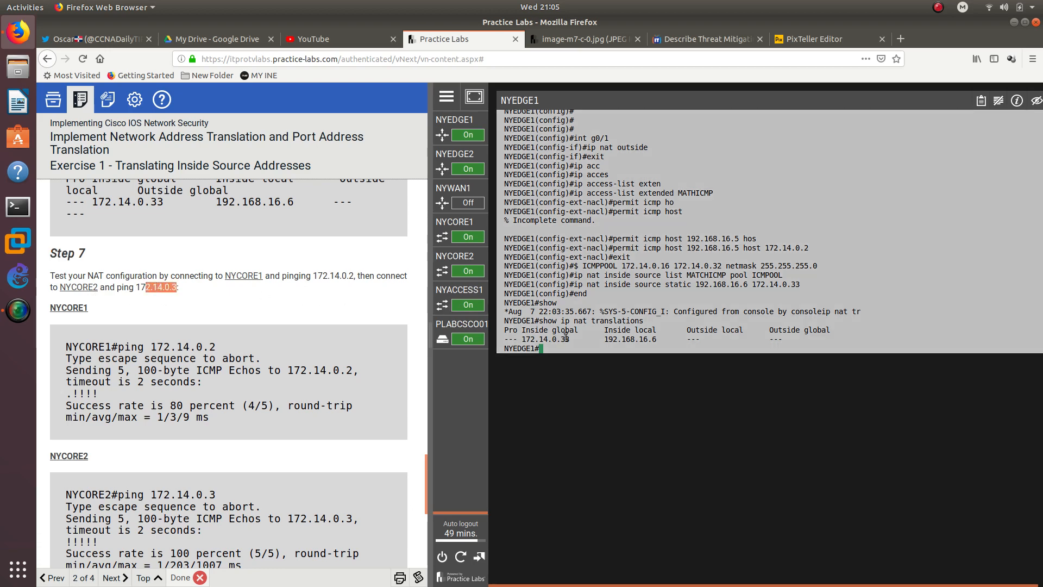
{"action": "left_click", "coordinate": [567, 350]}
{"action": "type", "text": "ping "}
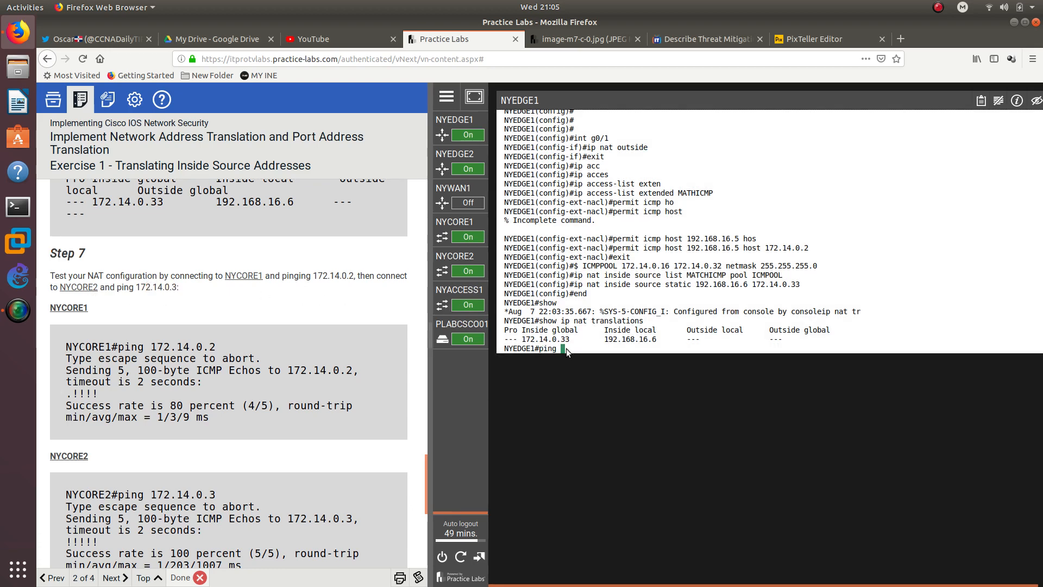
{"action": "type", "text": "172.14.0.2"}
{"action": "key", "text": "Return"}
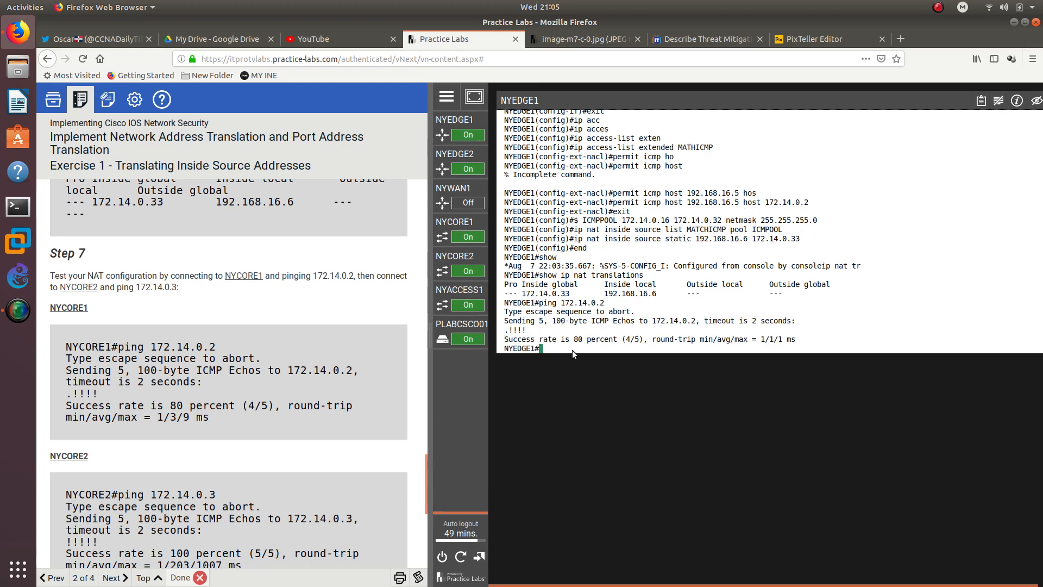
{"action": "left_click", "coordinate": [454, 120]}
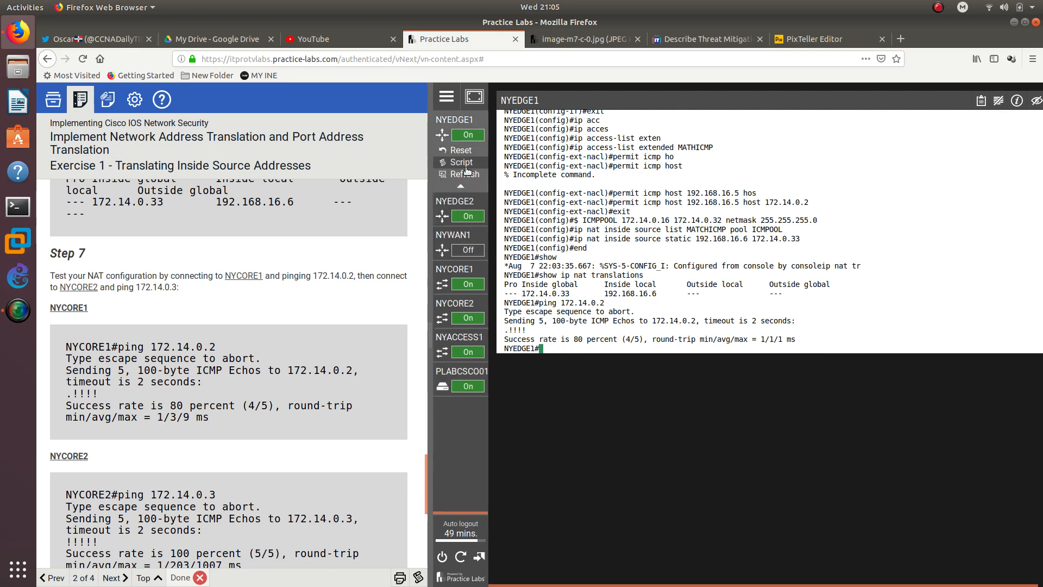
{"action": "left_click", "coordinate": [454, 201]}
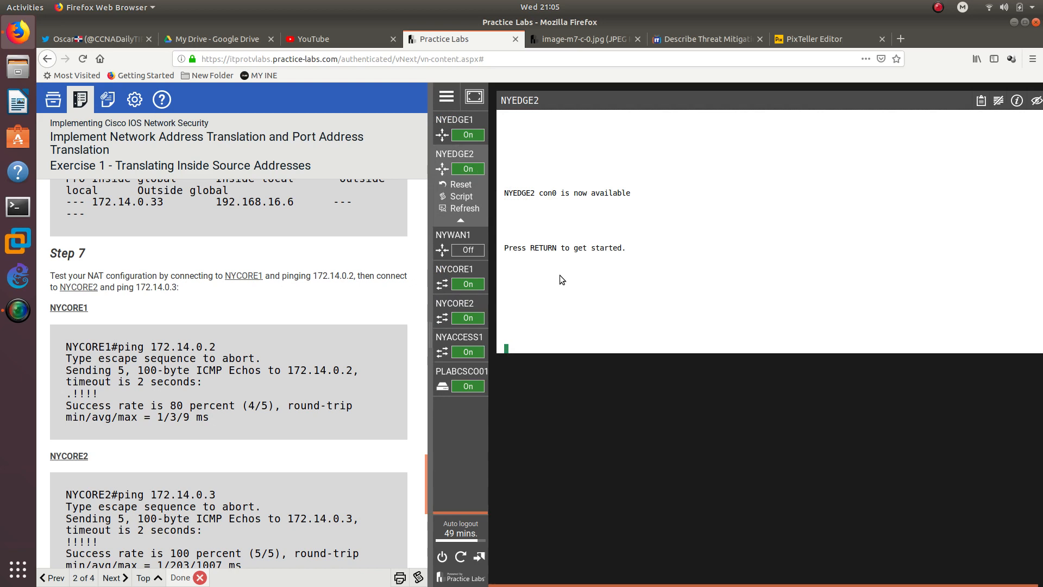
{"action": "key", "text": "Return"}
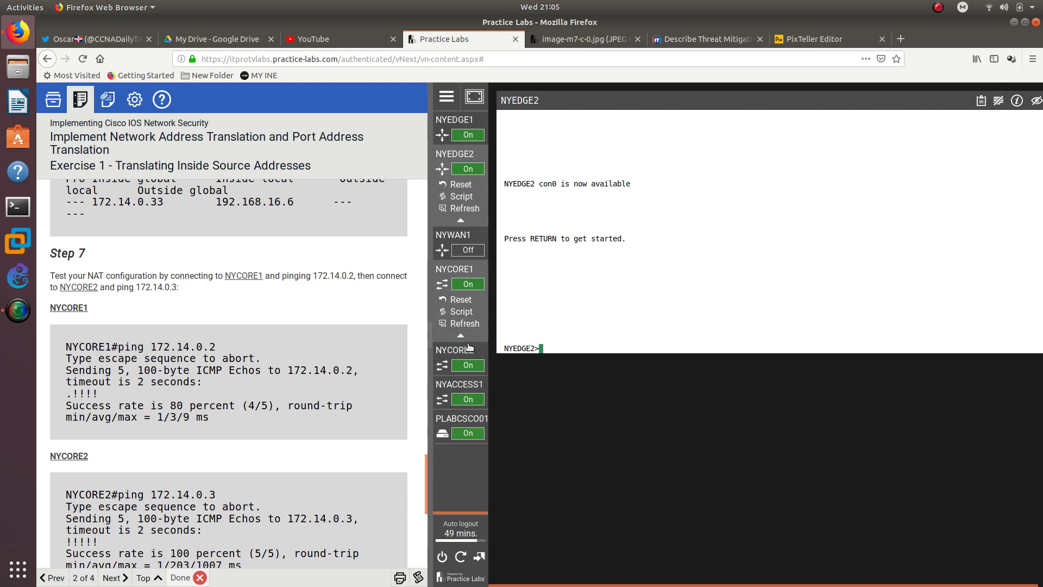
Connect to NYCORE2, enter privileged mode with en, and ping 172.14.0.3.
{"action": "left_click", "coordinate": [463, 311]}
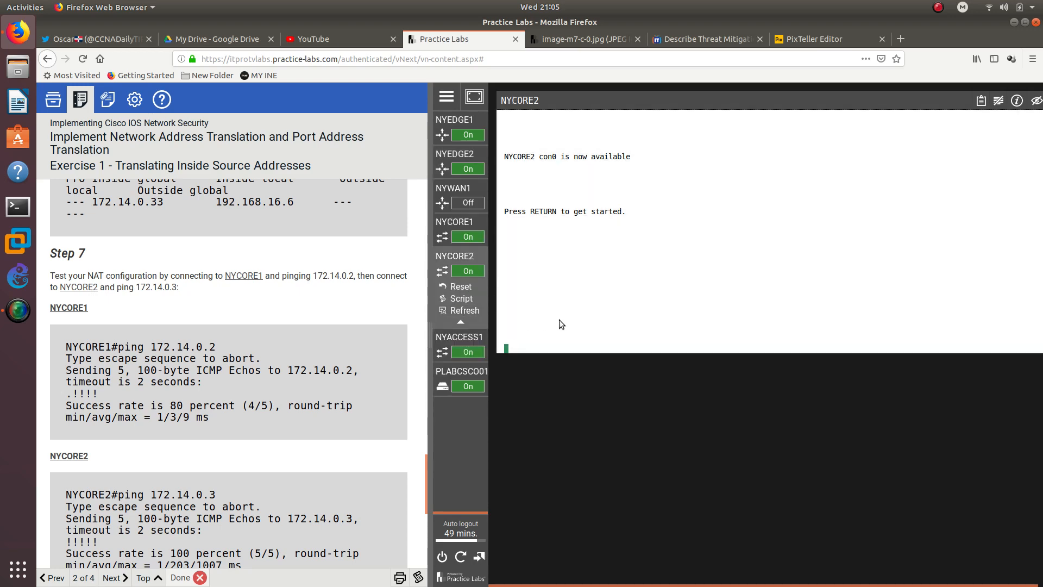
{"action": "key", "text": "Return"}
{"action": "key", "text": "Return"}
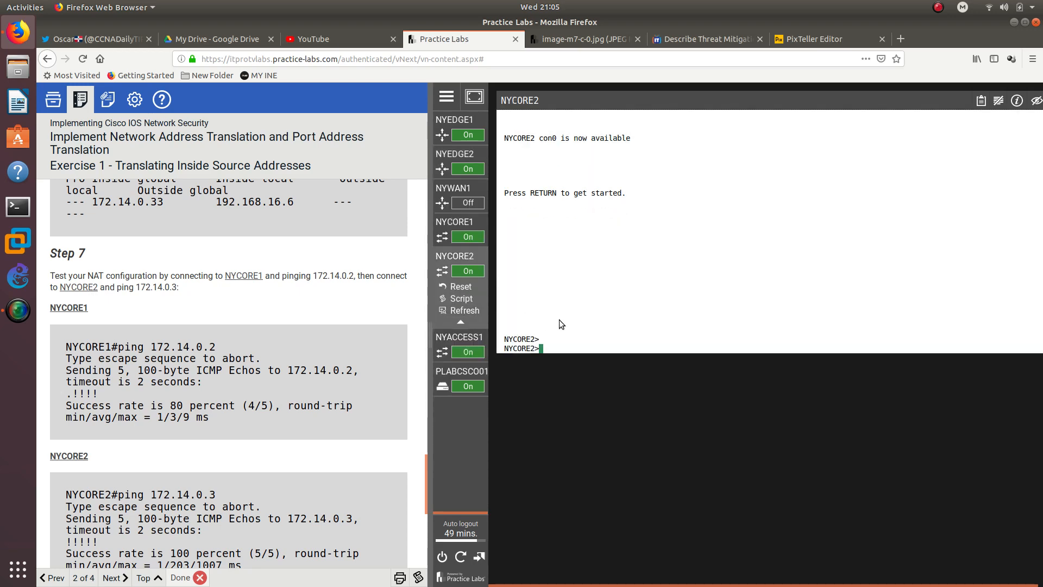
{"action": "type", "text": "en"}
{"action": "key", "text": "Return"}
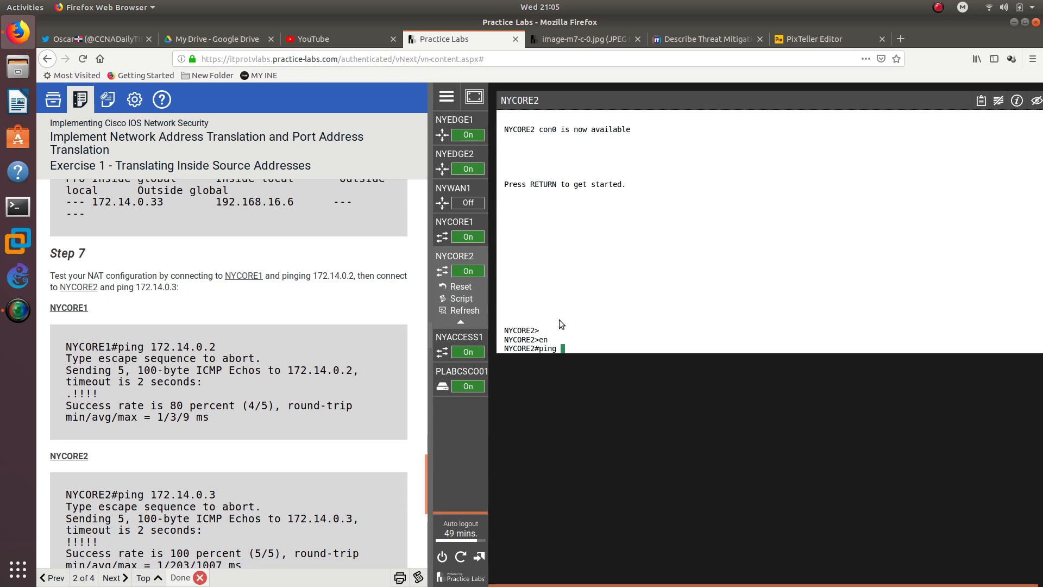
{"action": "type", "text": "ping 172.14.0.3"}
{"action": "key", "text": "Return"}
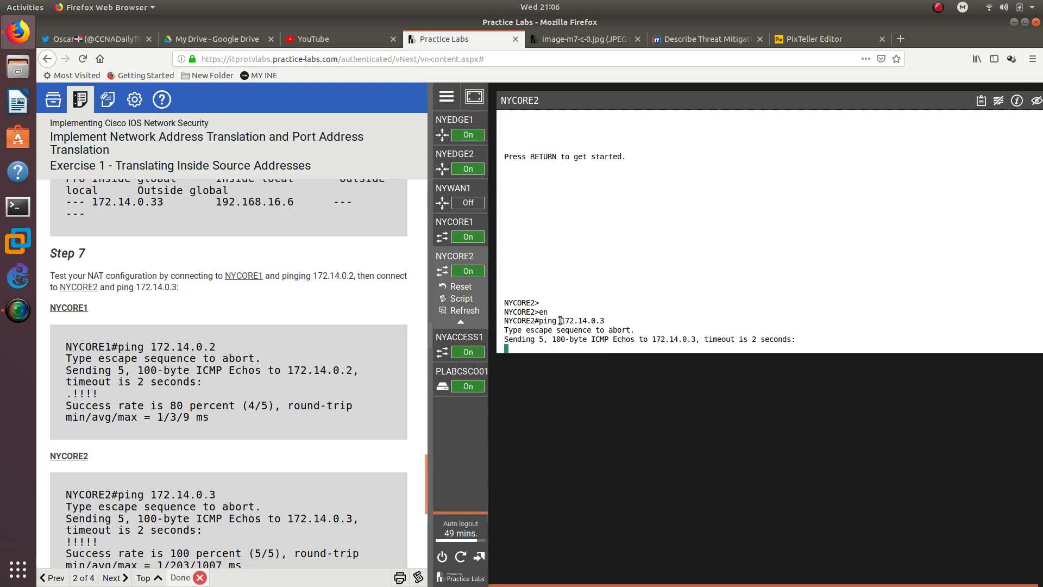
Compare NYCORE2's ping output with the sample results in Step 7, and look over the neighbouring Steps 6 and 8.
{"action": "double_click", "coordinate": [514, 331]}
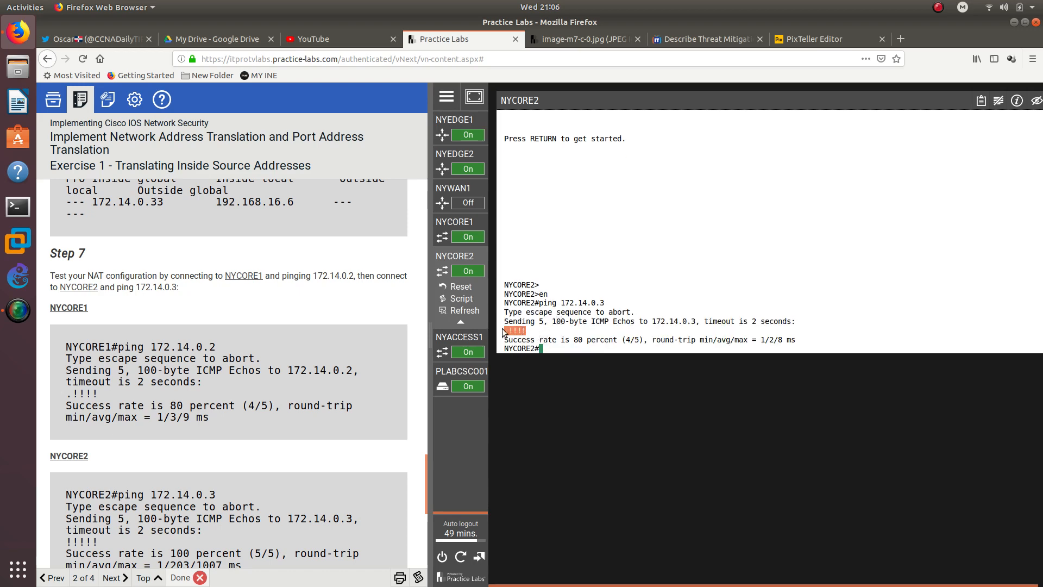
{"action": "left_click", "coordinate": [506, 330]}
{"action": "left_click", "coordinate": [208, 341]}
{"action": "scroll", "coordinate": [163, 364], "scroll_direction": "down", "scroll_amount": 2}
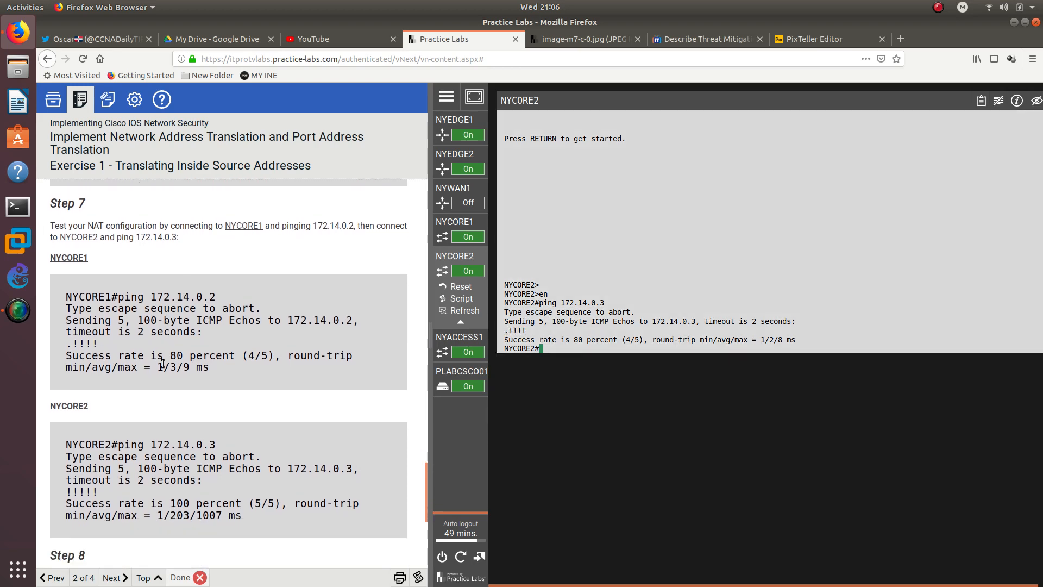
{"action": "left_click_drag", "start_coordinate": [216, 355], "coordinate": [69, 286]}
{"action": "scroll", "coordinate": [197, 381], "scroll_direction": "down", "scroll_amount": 4}
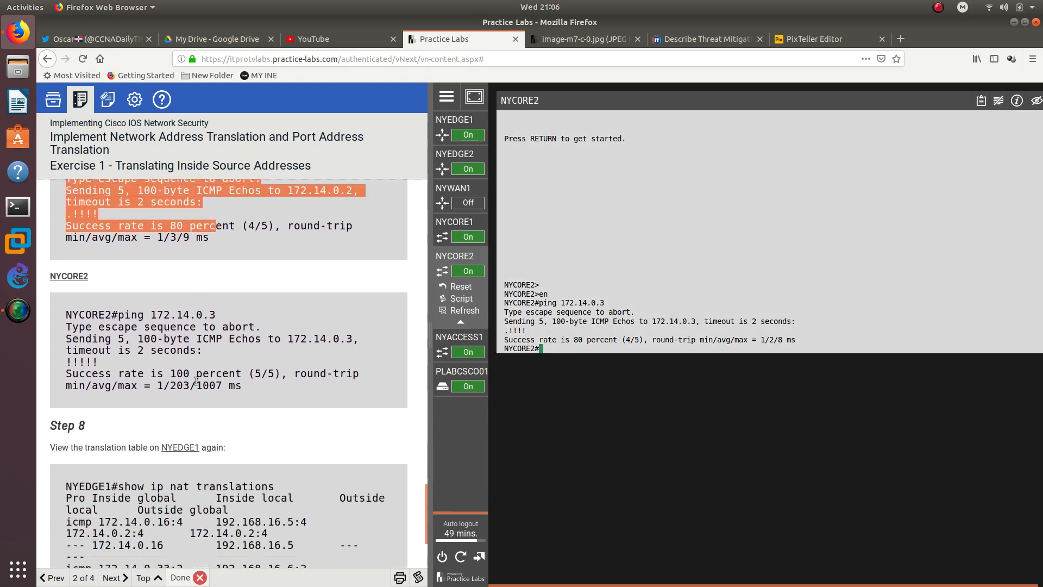
{"action": "scroll", "coordinate": [197, 380], "scroll_direction": "up", "scroll_amount": 4}
{"action": "scroll", "coordinate": [91, 291], "scroll_direction": "up", "scroll_amount": 3}
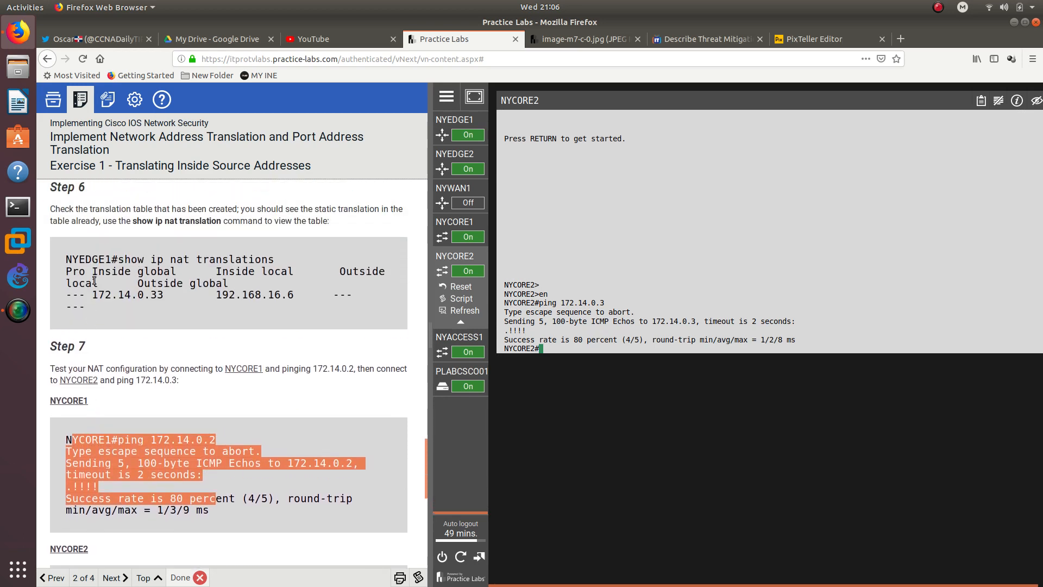
Open the NYCORE1 console and review the static translation in Step 5 through the NAT test instructions in Step 7.
{"action": "scroll", "coordinate": [136, 247], "scroll_direction": "up", "scroll_amount": 3}
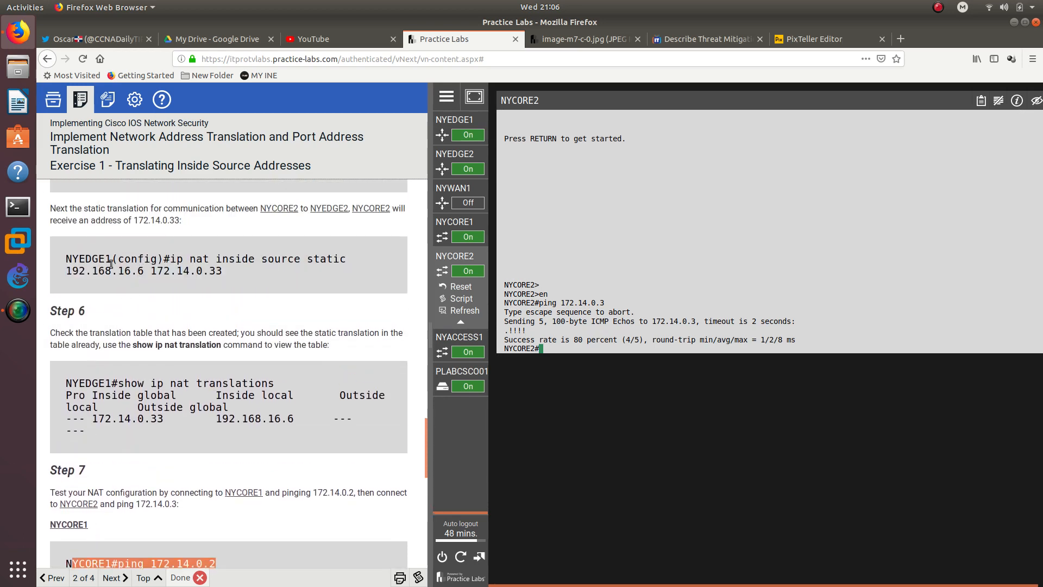
{"action": "left_click", "coordinate": [460, 231]}
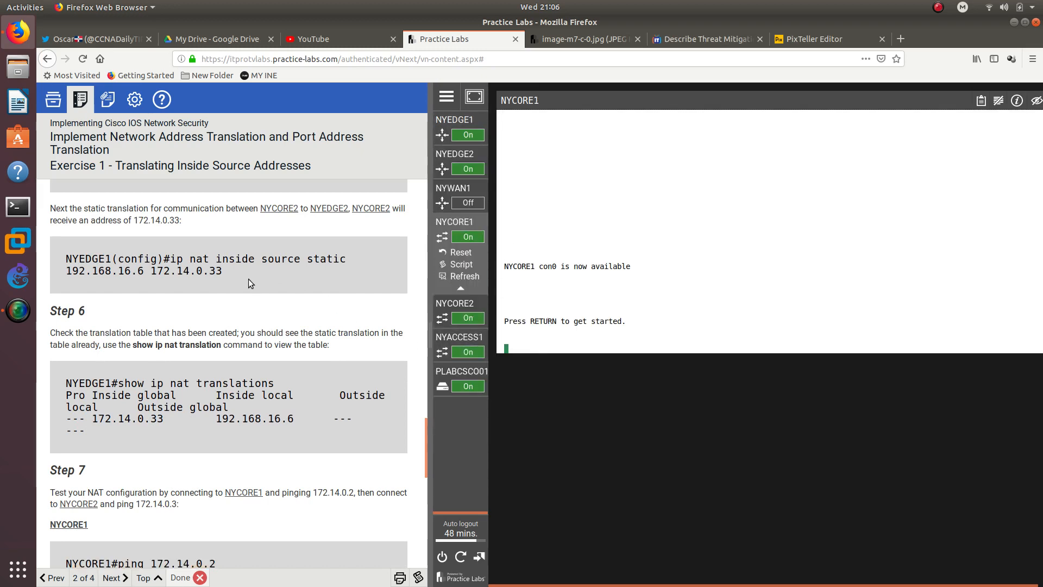
{"action": "scroll", "coordinate": [247, 280], "scroll_direction": "up", "scroll_amount": 3}
{"action": "scroll", "coordinate": [223, 296], "scroll_direction": "up", "scroll_amount": 3}
{"action": "scroll", "coordinate": [223, 296], "scroll_direction": "down", "scroll_amount": 5}
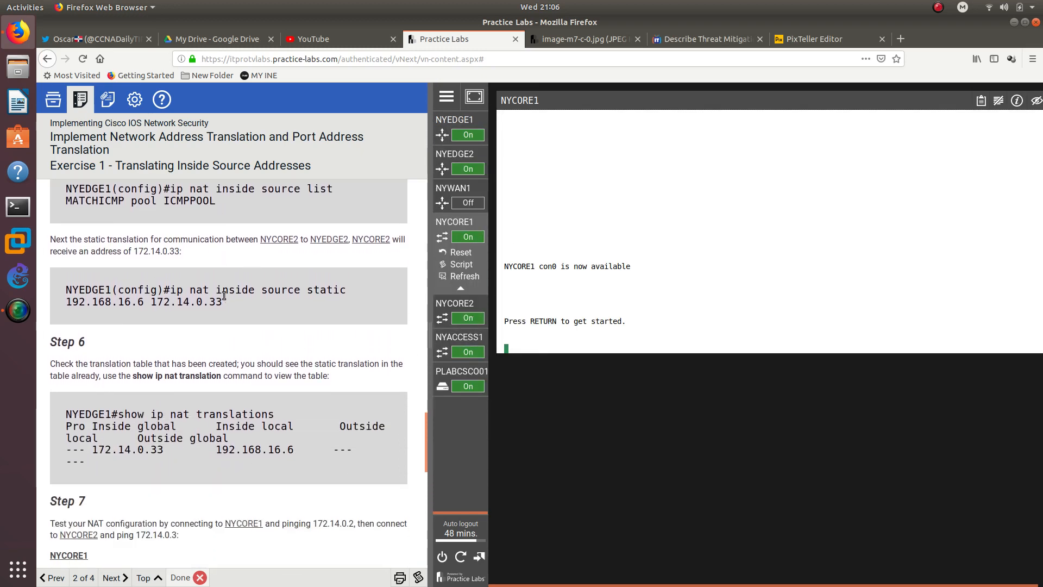
{"action": "scroll", "coordinate": [223, 296], "scroll_direction": "up", "scroll_amount": 6}
{"action": "scroll", "coordinate": [223, 296], "scroll_direction": "down", "scroll_amount": 8}
{"action": "scroll", "coordinate": [223, 299], "scroll_direction": "down", "scroll_amount": 7}
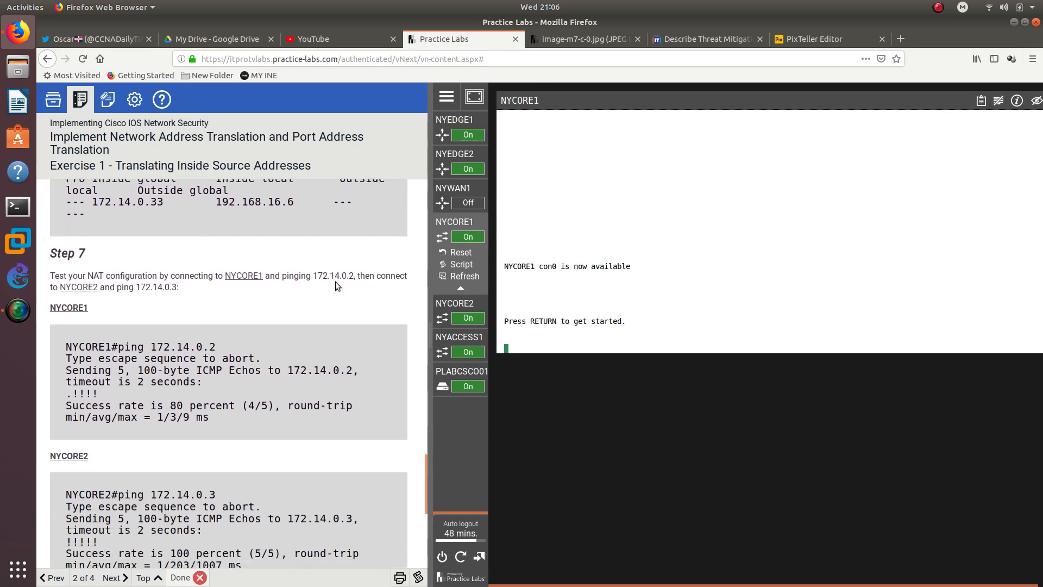
Enter privileged mode on NYCORE1 with en and ping 172.14.0.2.
{"action": "left_click", "coordinate": [557, 325]}
{"action": "key", "text": "Return"}
{"action": "key", "text": "Return"}
{"action": "type", "text": "en"}
{"action": "key", "text": "Return"}
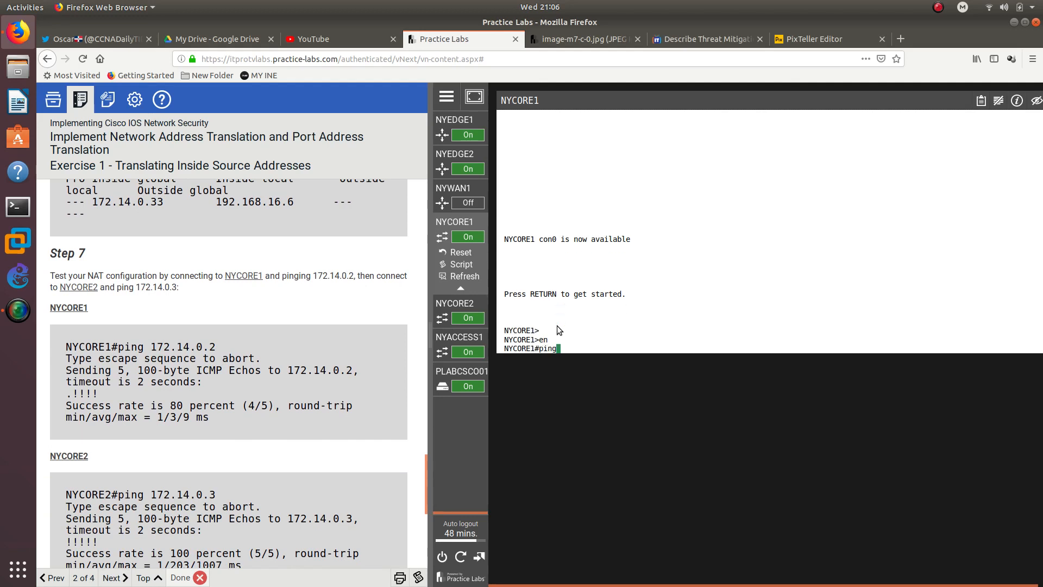
{"action": "type", "text": "ping 172.14.0.2"}
{"action": "key", "text": "Return"}
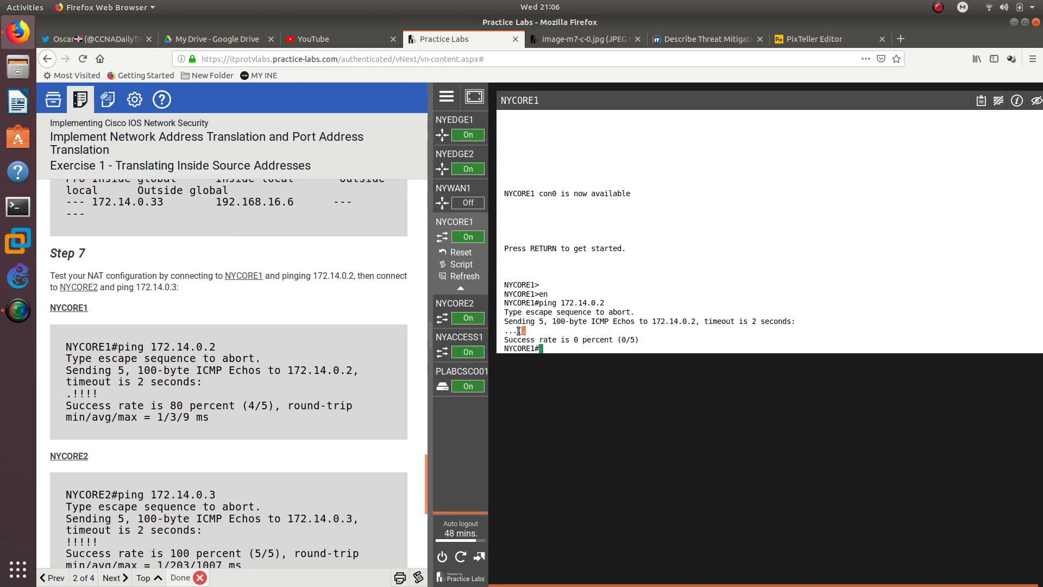
Compare NYCORE1's ping output with the sample results and target addresses in Step 7, and look over Step 8.
{"action": "left_click_drag", "start_coordinate": [547, 331], "coordinate": [504, 330]}
{"action": "left_click_drag", "start_coordinate": [178, 288], "coordinate": [157, 288]}
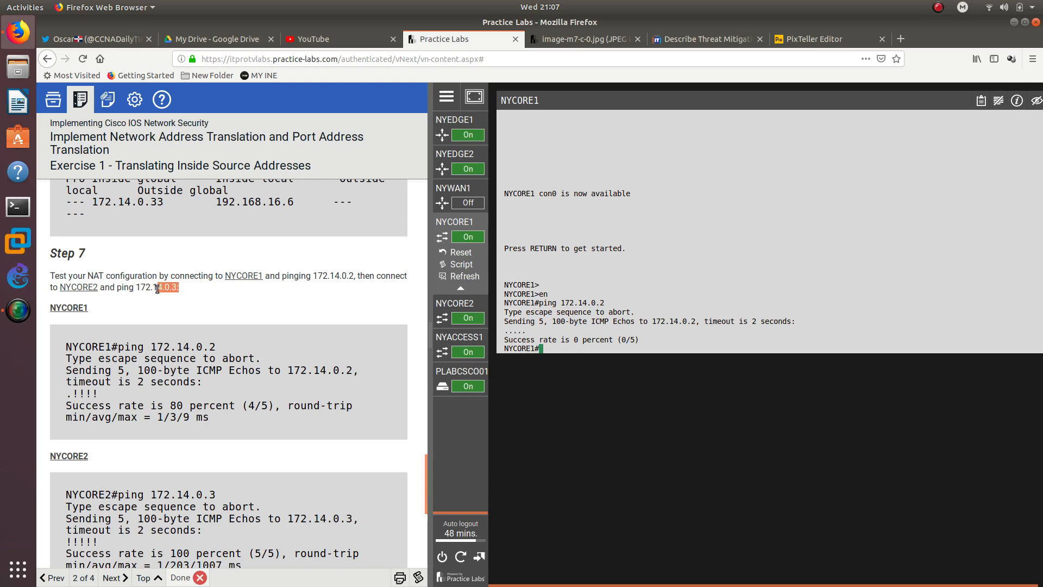
{"action": "left_click_drag", "start_coordinate": [177, 203], "coordinate": [85, 203]}
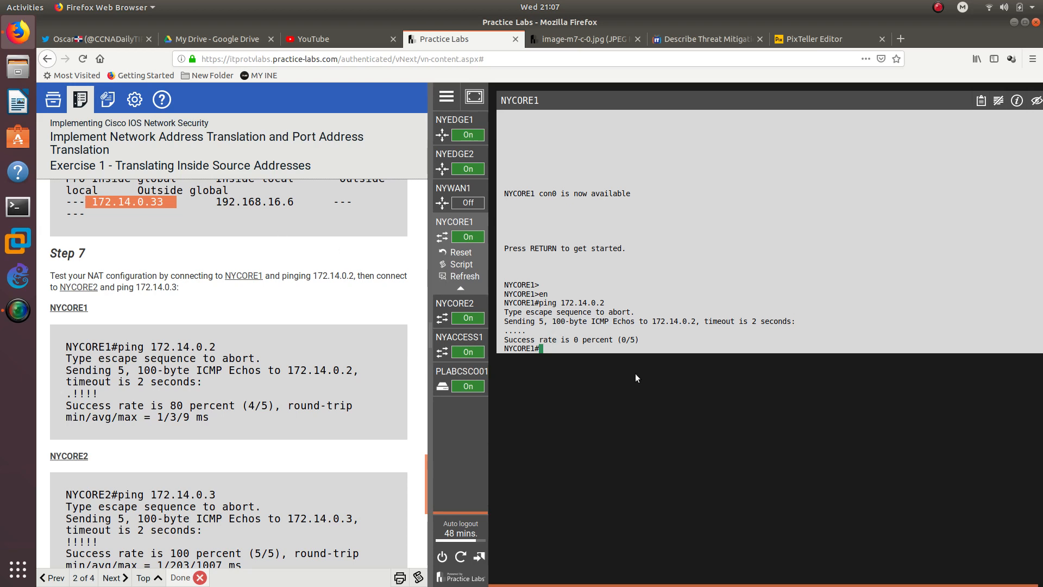
{"action": "left_click", "coordinate": [587, 342]}
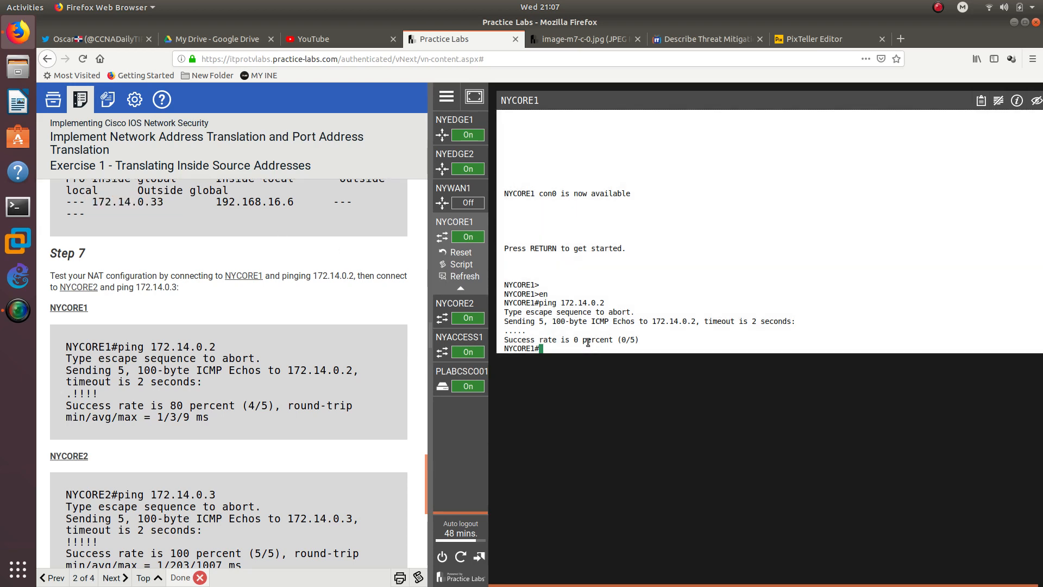
{"action": "scroll", "coordinate": [213, 370], "scroll_direction": "down", "scroll_amount": 3}
{"action": "scroll", "coordinate": [213, 370], "scroll_direction": "down", "scroll_amount": 1}
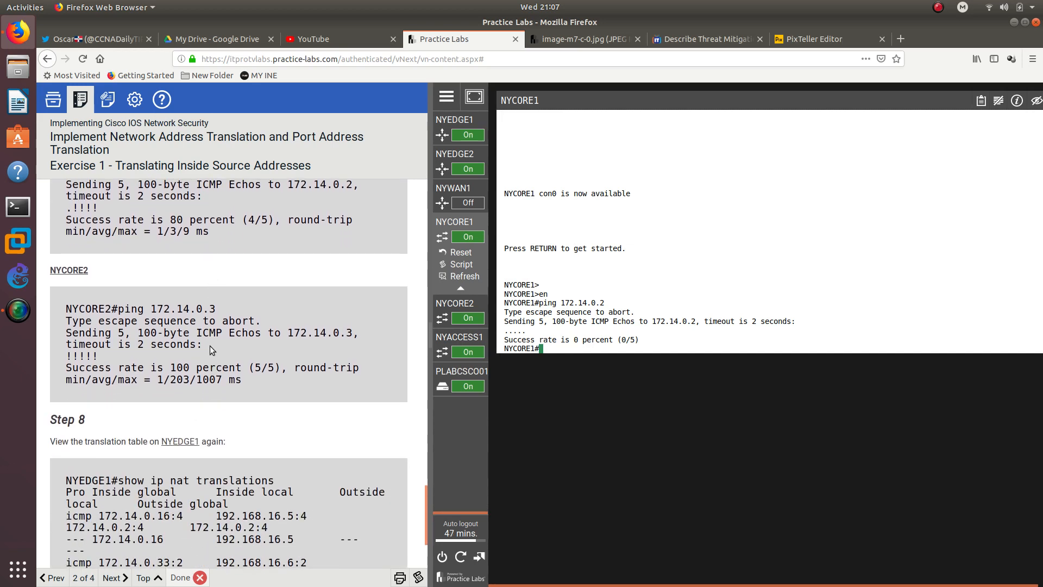
{"action": "scroll", "coordinate": [210, 345], "scroll_direction": "down", "scroll_amount": 2}
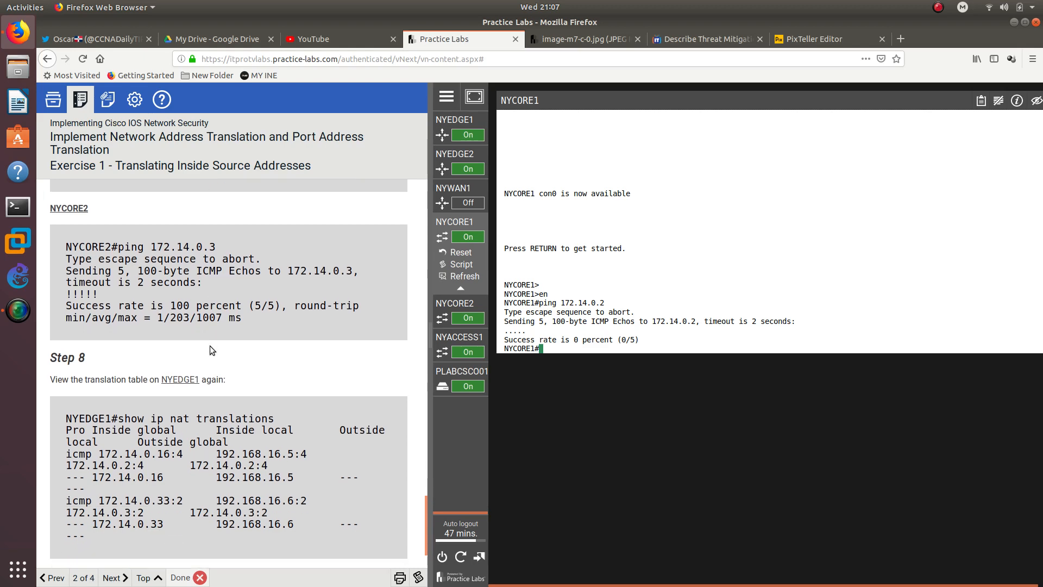
{"action": "scroll", "coordinate": [210, 346], "scroll_direction": "up", "scroll_amount": 2}
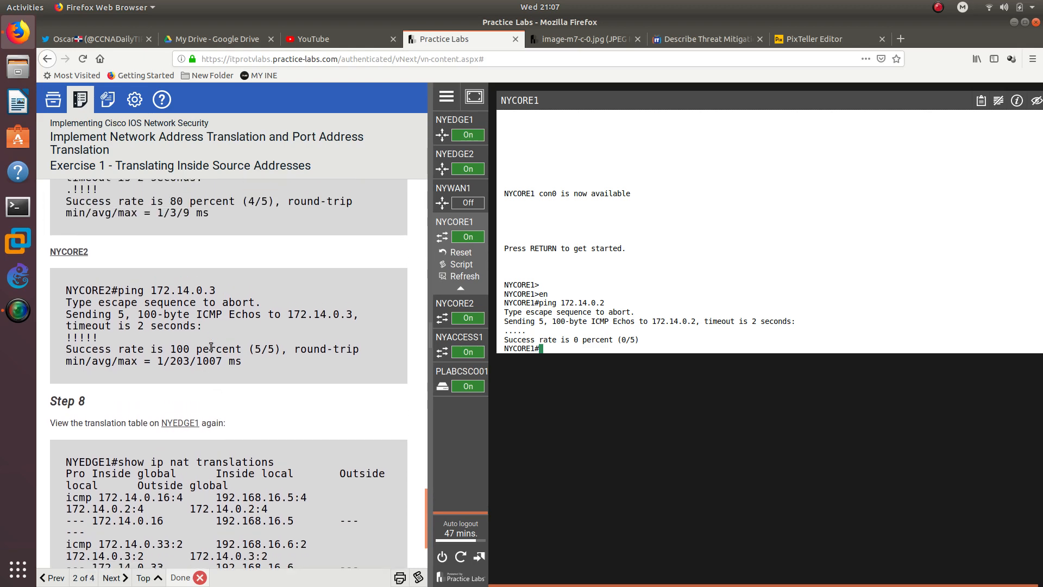
{"action": "scroll", "coordinate": [210, 345], "scroll_direction": "up", "scroll_amount": 5}
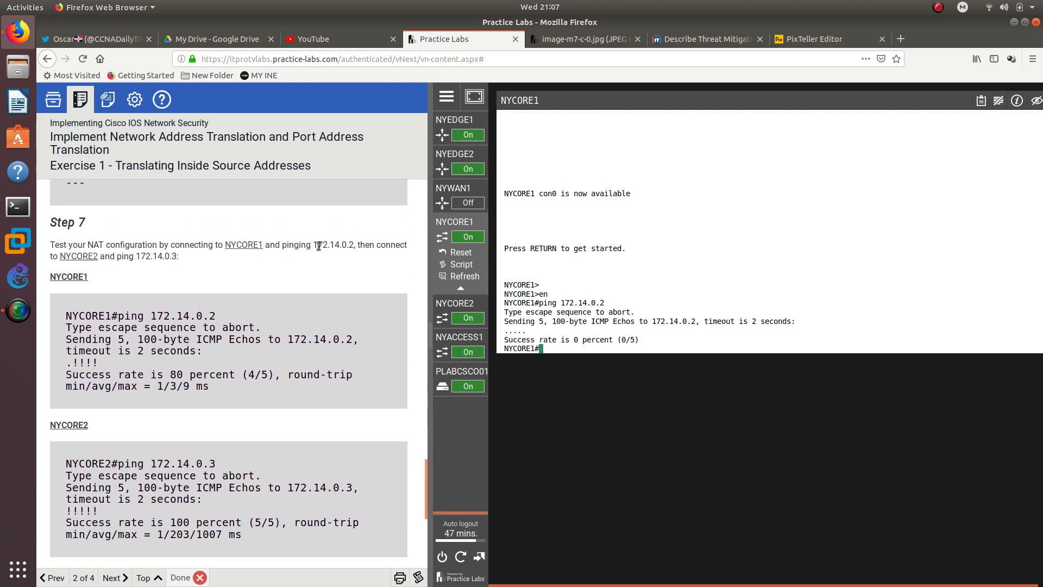
{"action": "left_click_drag", "start_coordinate": [314, 246], "coordinate": [354, 248]}
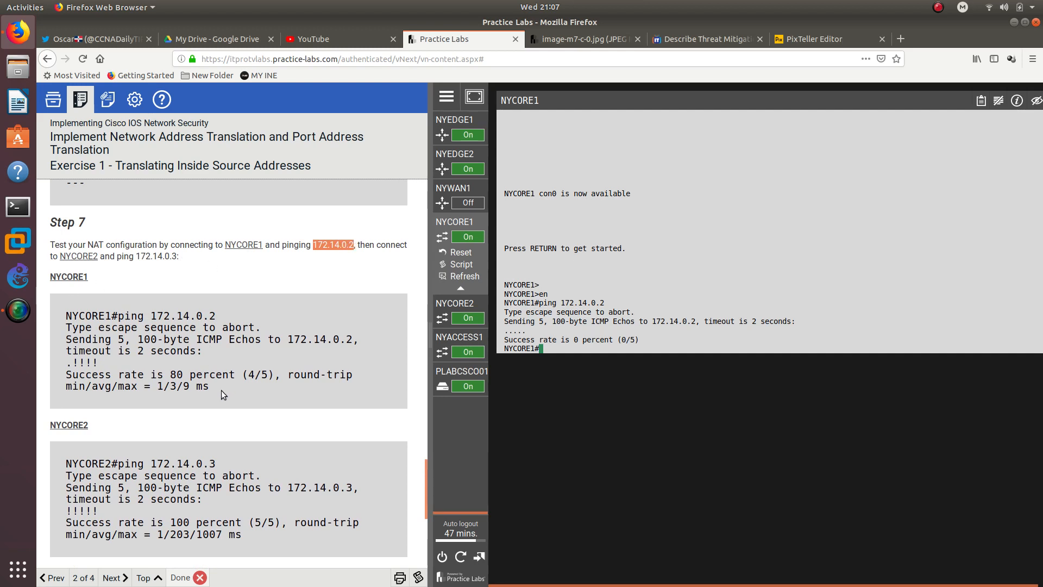
Open the NYEDGE1 console and compare its NAT translation entry with Step 6's sample table.
{"action": "scroll", "coordinate": [221, 390], "scroll_direction": "up", "scroll_amount": 4}
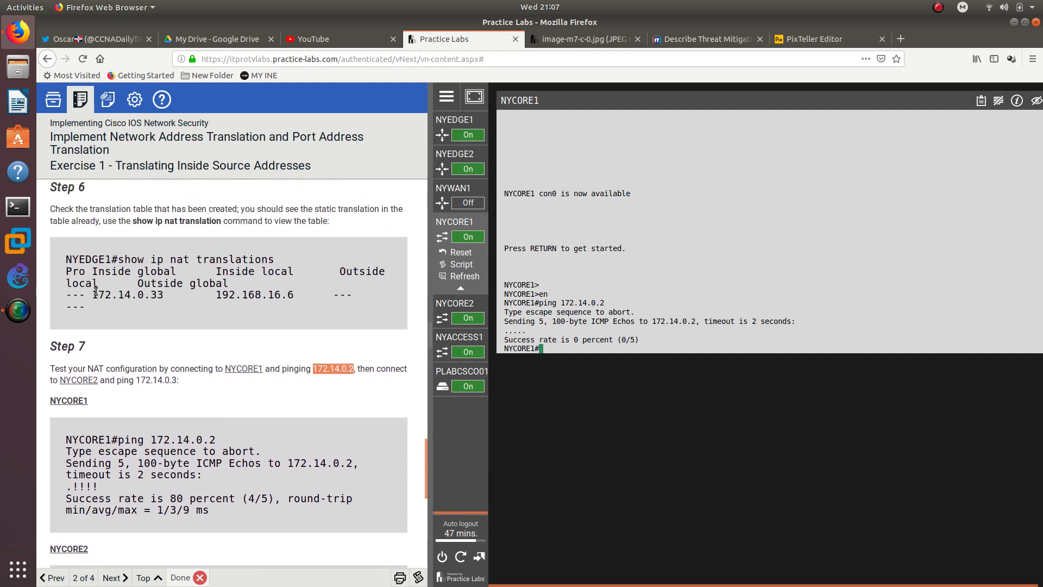
{"action": "left_click_drag", "start_coordinate": [95, 292], "coordinate": [164, 295]}
{"action": "mouse_move", "coordinate": [458, 153]}
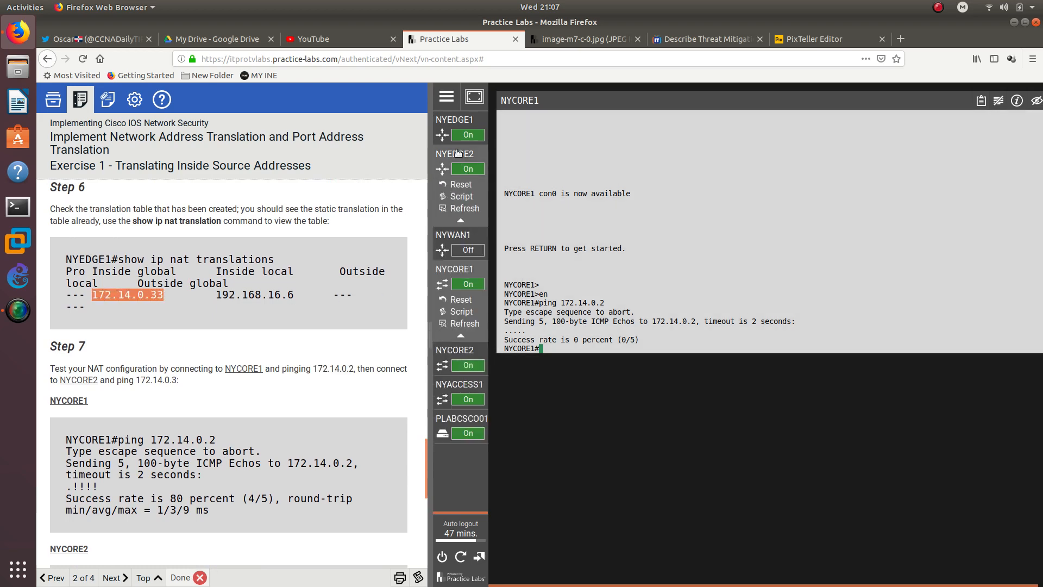
{"action": "left_click", "coordinate": [455, 120]}
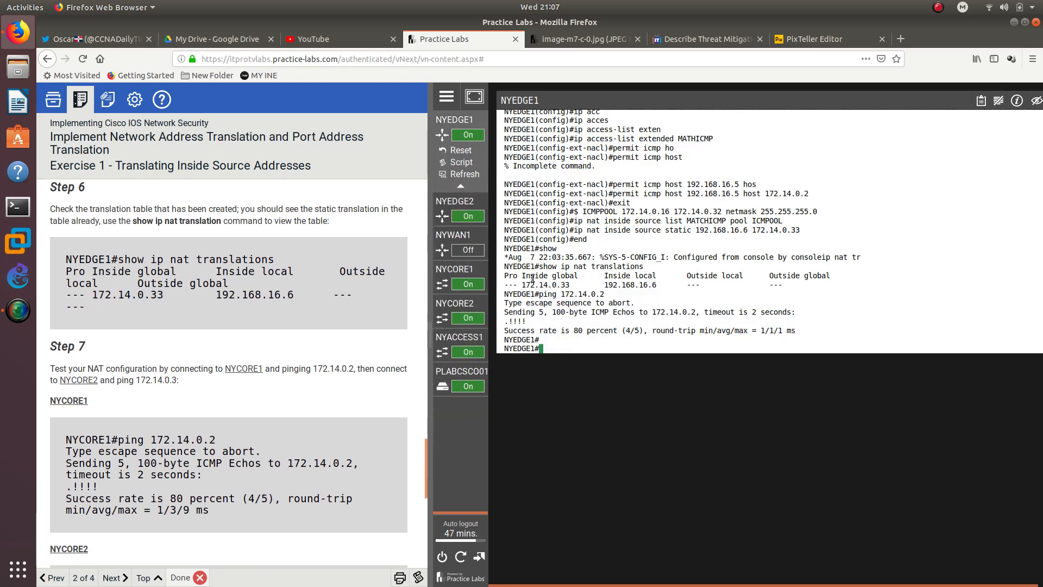
{"action": "left_click_drag", "start_coordinate": [523, 285], "coordinate": [657, 286]}
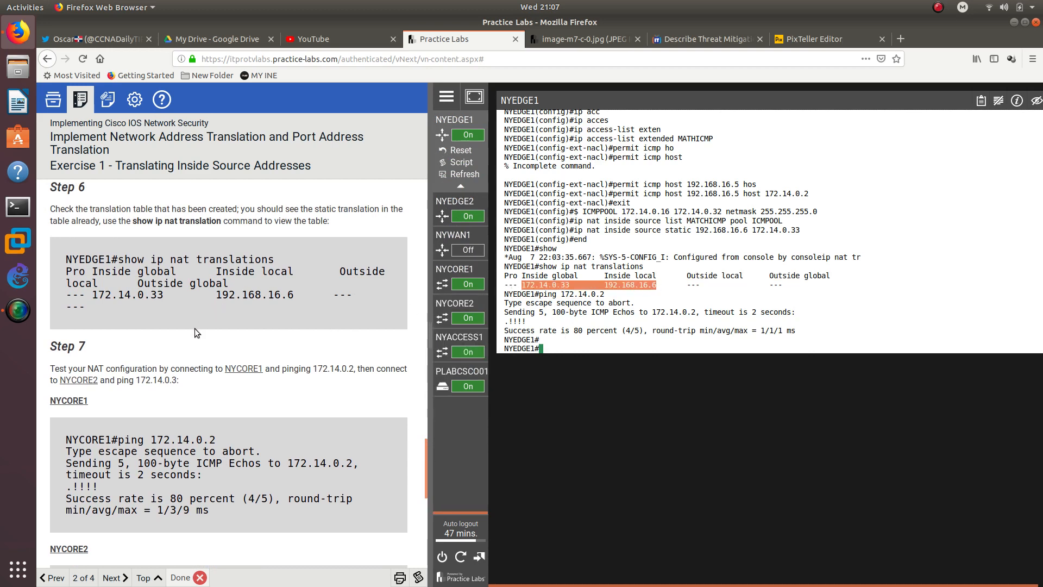
{"action": "scroll", "coordinate": [196, 332], "scroll_direction": "down", "scroll_amount": 2}
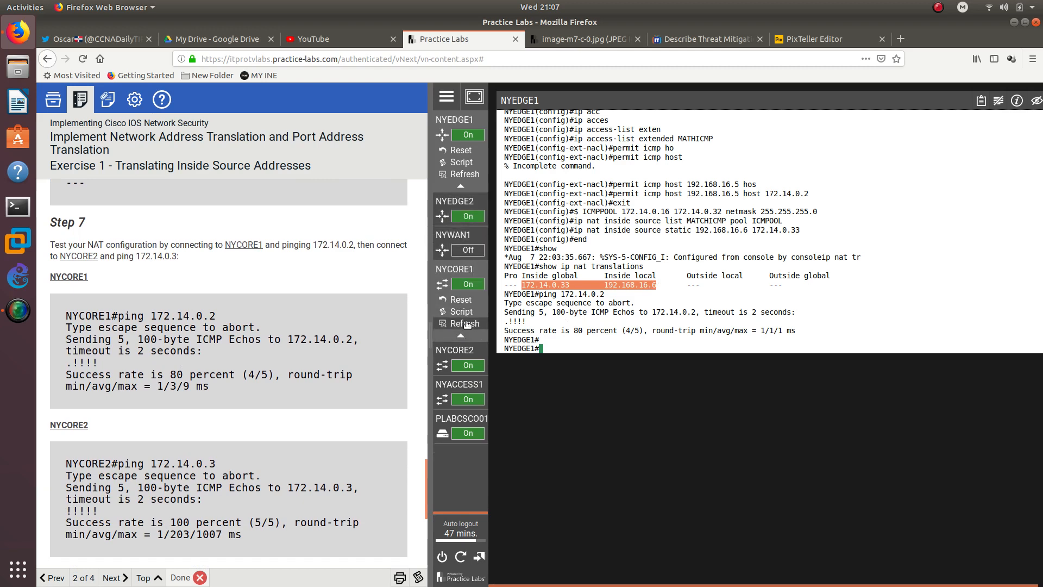
Return to the NYCORE1 console, check the target address in Step 7, and repeat the ping to 172.14.0.2.
{"action": "left_click", "coordinate": [463, 282]}
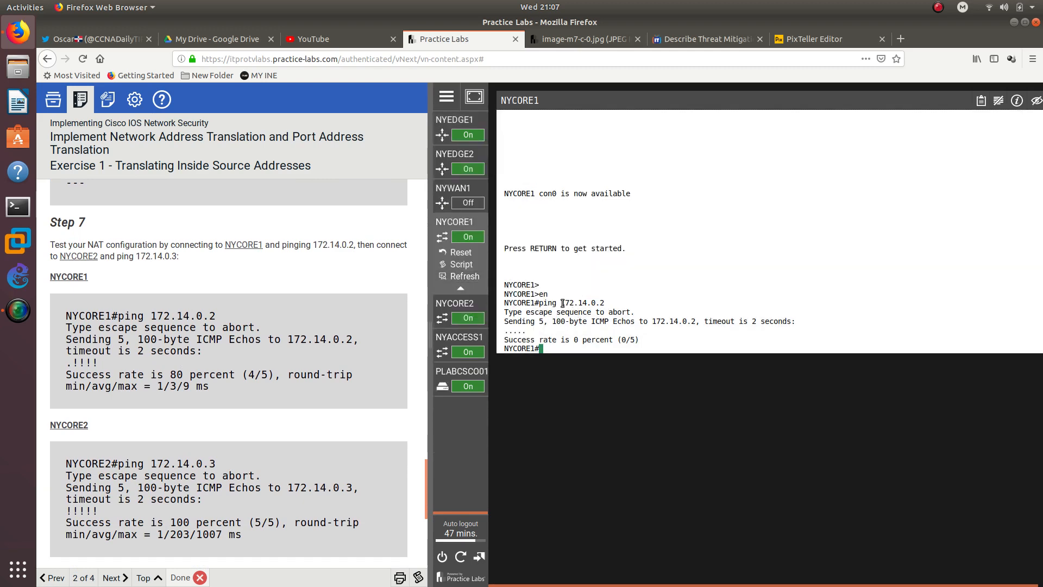
{"action": "left_click_drag", "start_coordinate": [229, 314], "coordinate": [152, 317]}
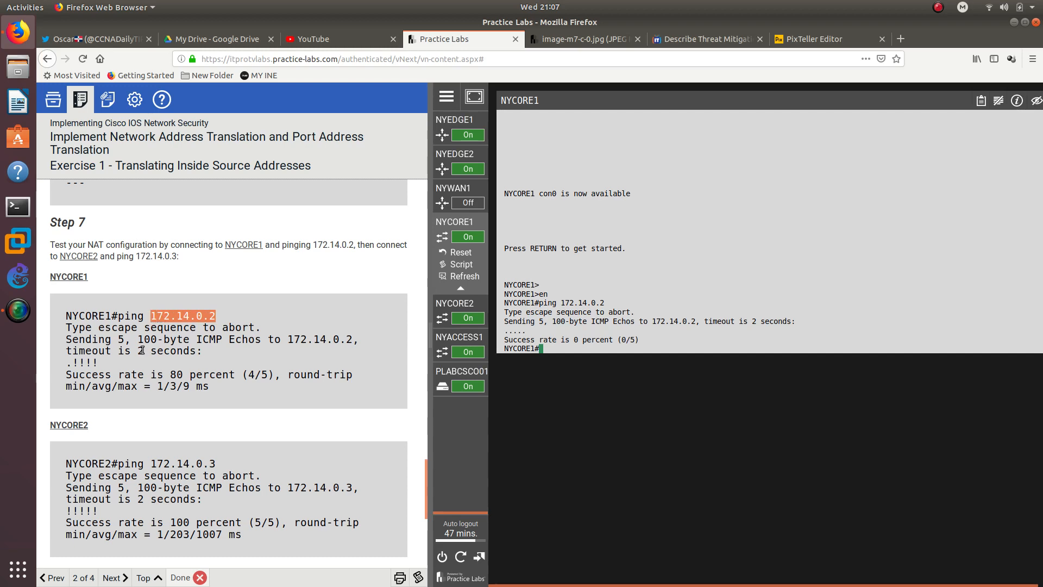
{"action": "left_click", "coordinate": [654, 331]}
{"action": "key", "text": "Up"}
{"action": "key", "text": "Return"}
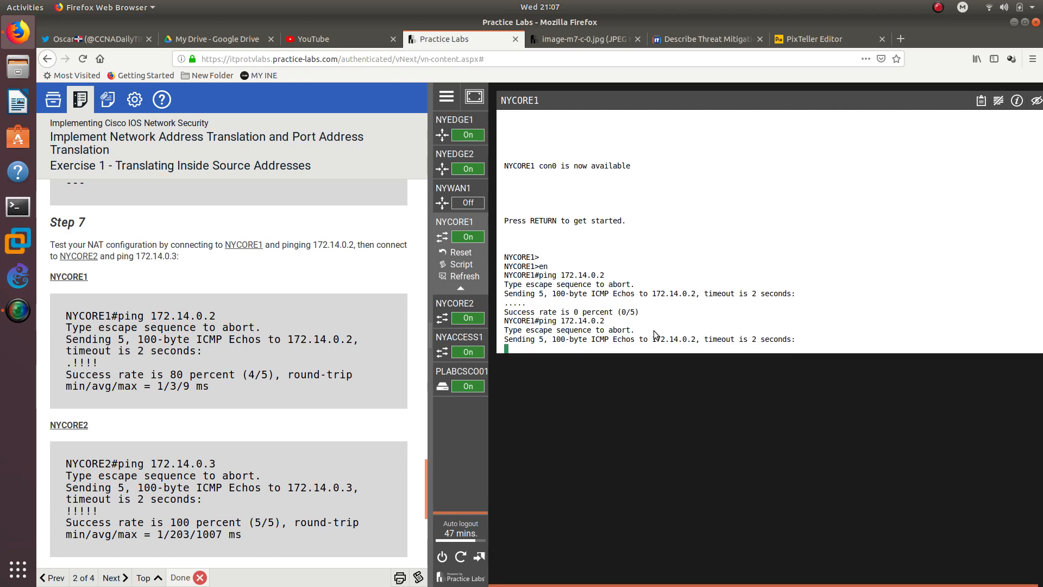
Switch back to the NYEDGE1 console and read Step 8's instruction for viewing the translation table.
{"action": "left_click", "coordinate": [196, 350]}
{"action": "scroll", "coordinate": [197, 357], "scroll_direction": "down", "scroll_amount": 4}
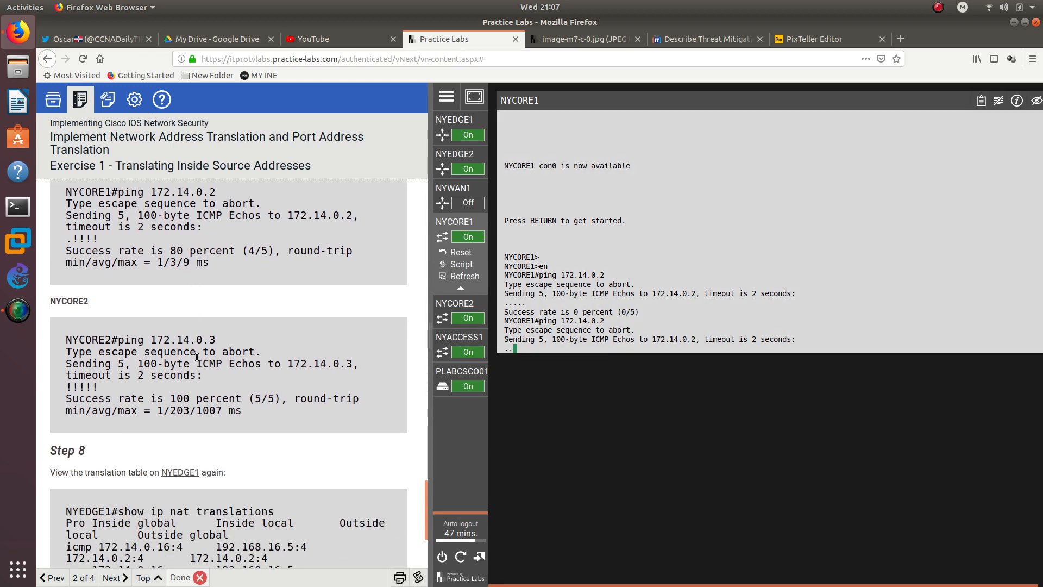
{"action": "left_click", "coordinate": [457, 121]}
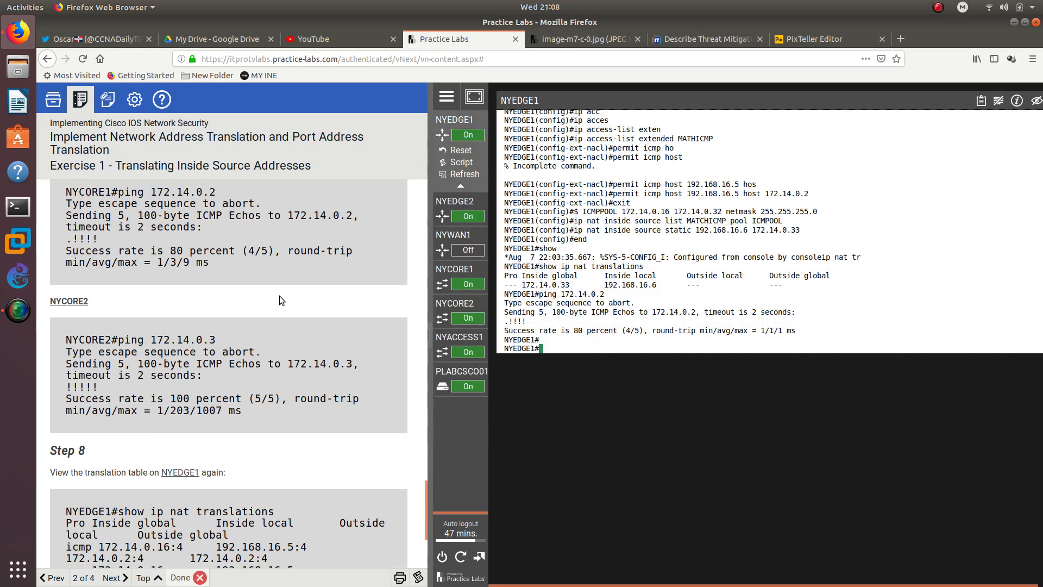
{"action": "scroll", "coordinate": [230, 246], "scroll_direction": "down", "scroll_amount": 1}
{"action": "scroll", "coordinate": [229, 245], "scroll_direction": "down", "scroll_amount": 5}
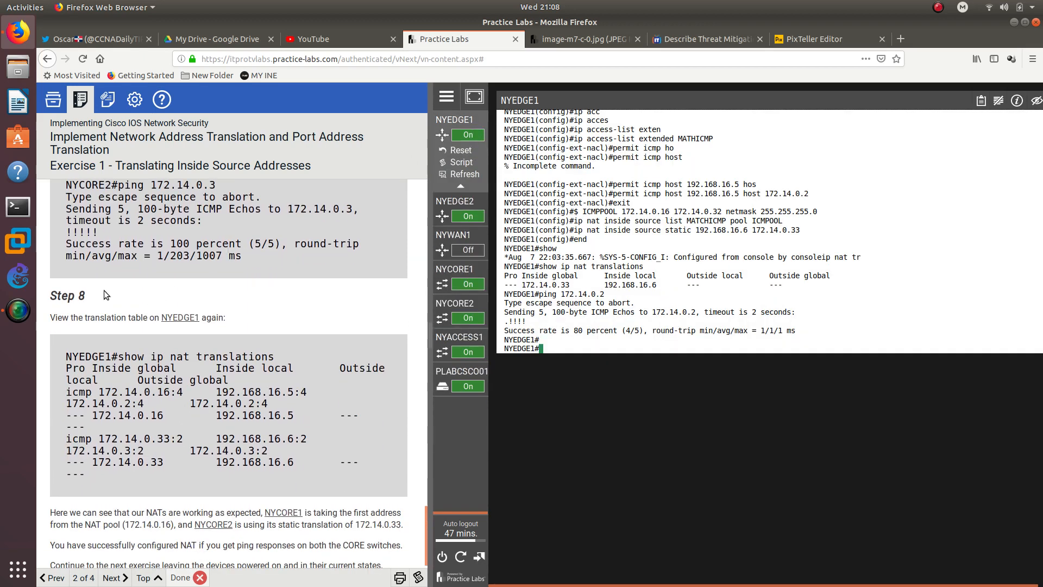
{"action": "left_click_drag", "start_coordinate": [107, 296], "coordinate": [200, 318]}
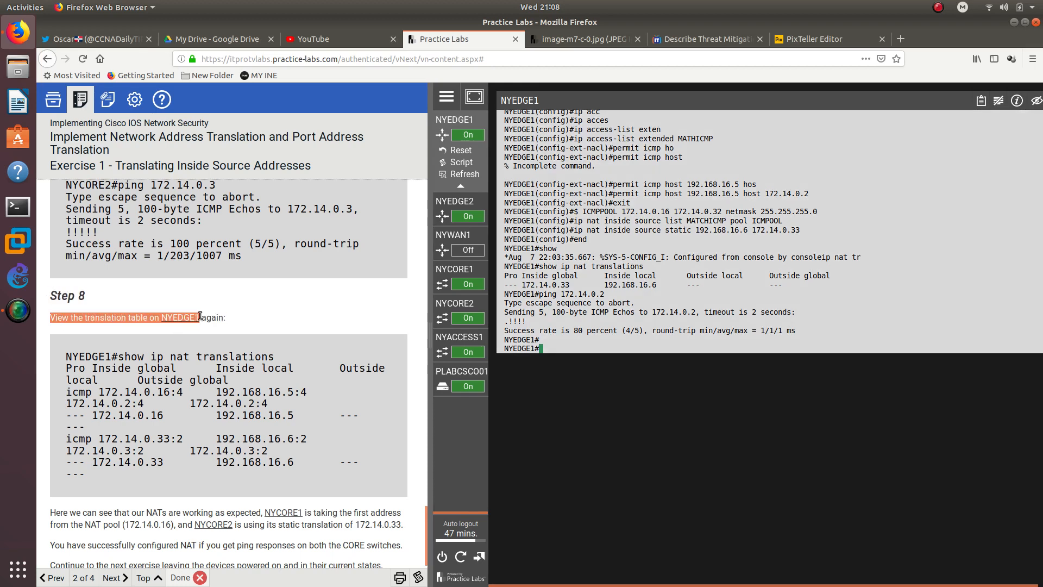
{"action": "left_click", "coordinate": [457, 127]}
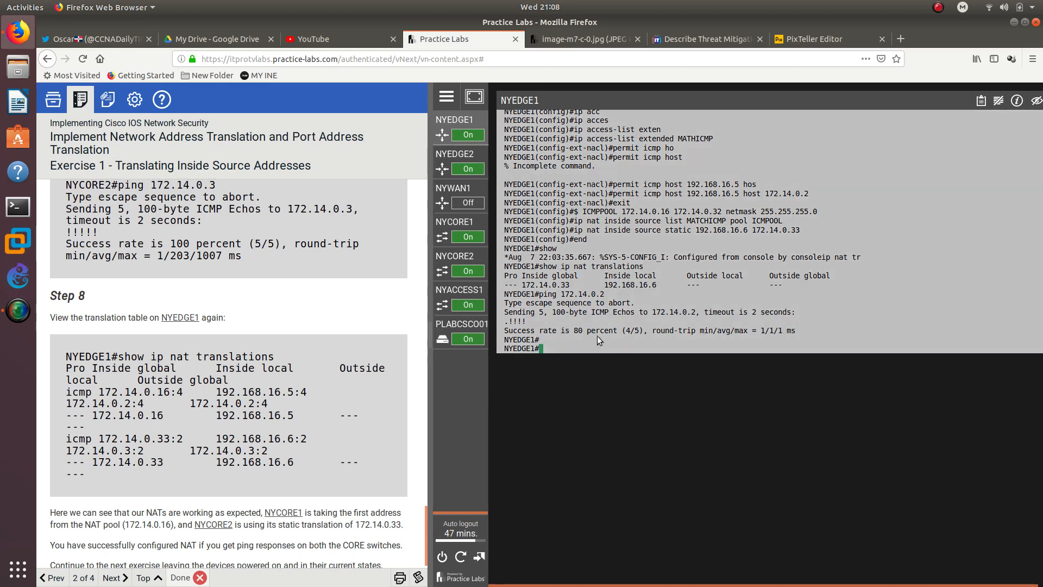
Run show ip nat translations on NYEDGE1, and run it again as show ip nat translation.
{"action": "left_click", "coordinate": [600, 339]}
{"action": "key", "text": "Up"}
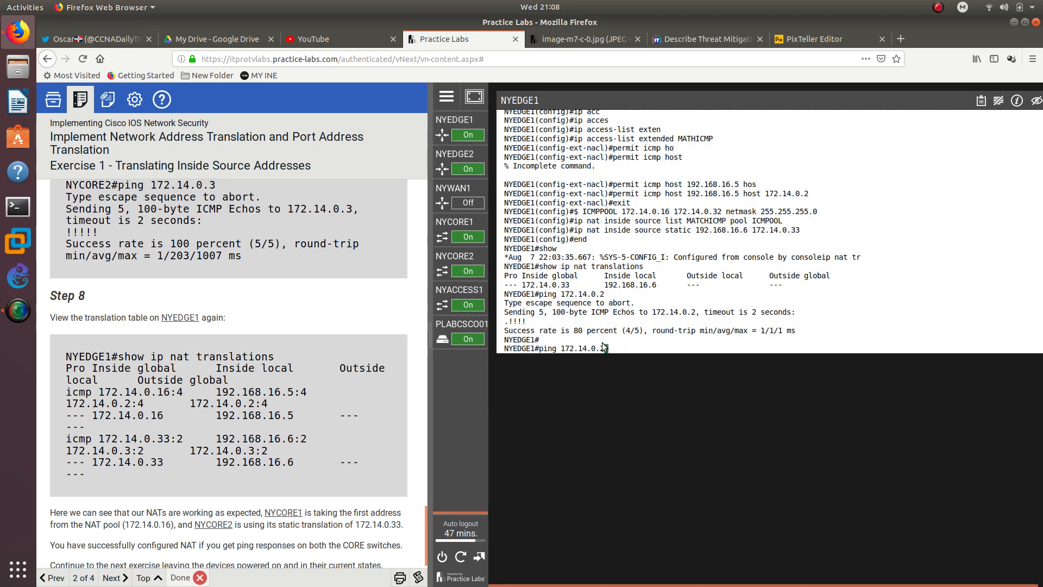
{"action": "key", "text": "Up"}
{"action": "key", "text": "Return"}
{"action": "key", "text": "Up"}
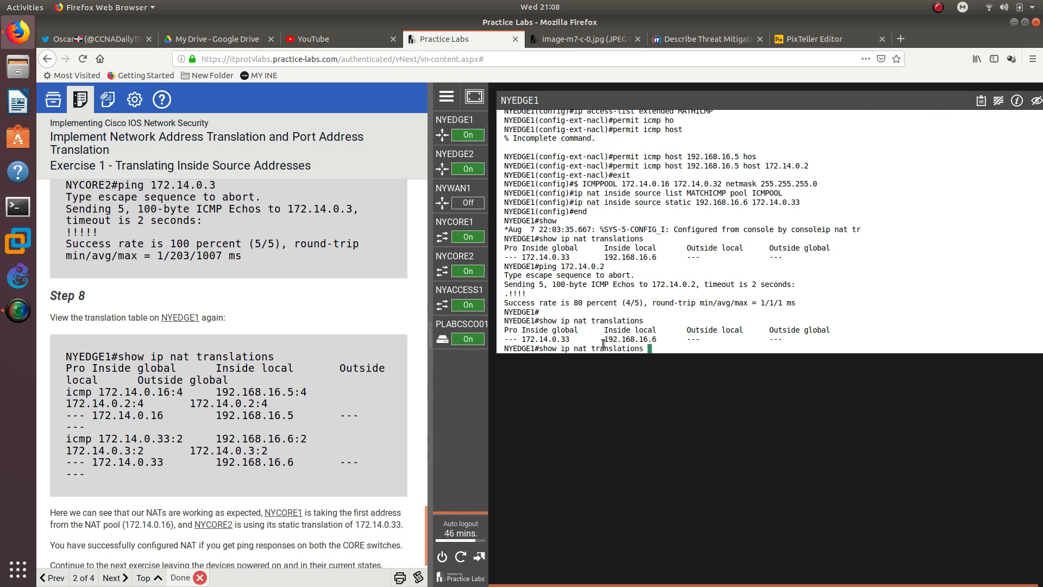
{"action": "key", "text": "BackSpace"}
{"action": "key", "text": "Return"}
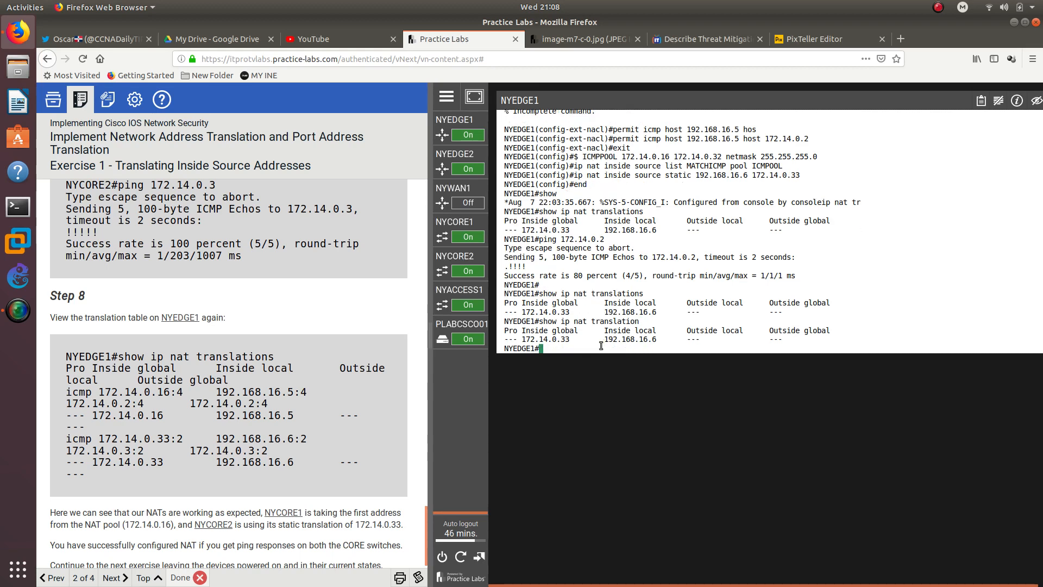
Compare the static NAT command entered on NYEDGE1 with the one in Step 5, and review the earlier console configuration.
{"action": "scroll", "coordinate": [173, 278], "scroll_direction": "up", "scroll_amount": 10}
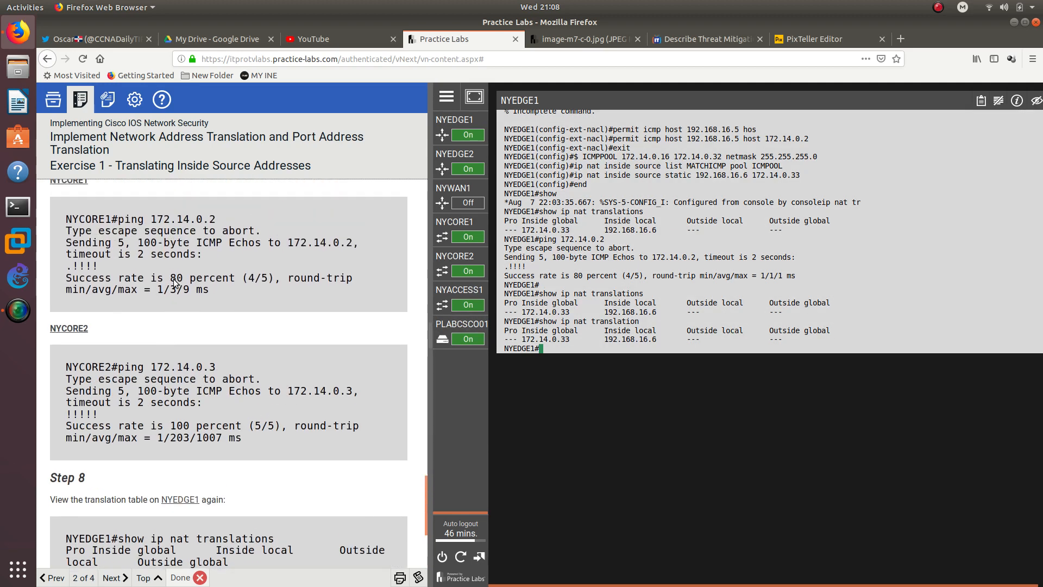
{"action": "scroll", "coordinate": [174, 278], "scroll_direction": "up", "scroll_amount": 1}
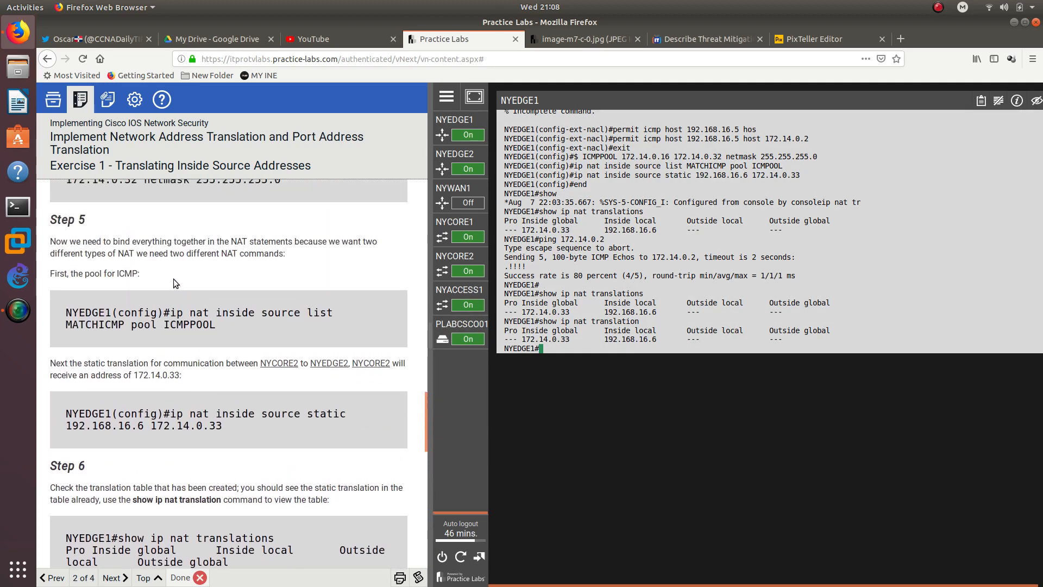
{"action": "triple_click", "coordinate": [218, 423]}
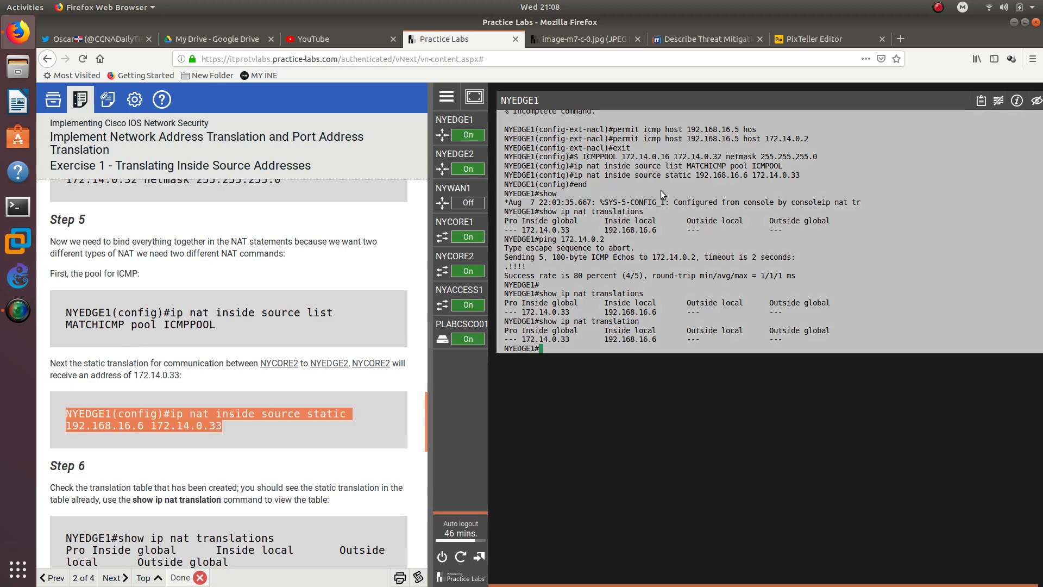
{"action": "double_click", "coordinate": [719, 178]}
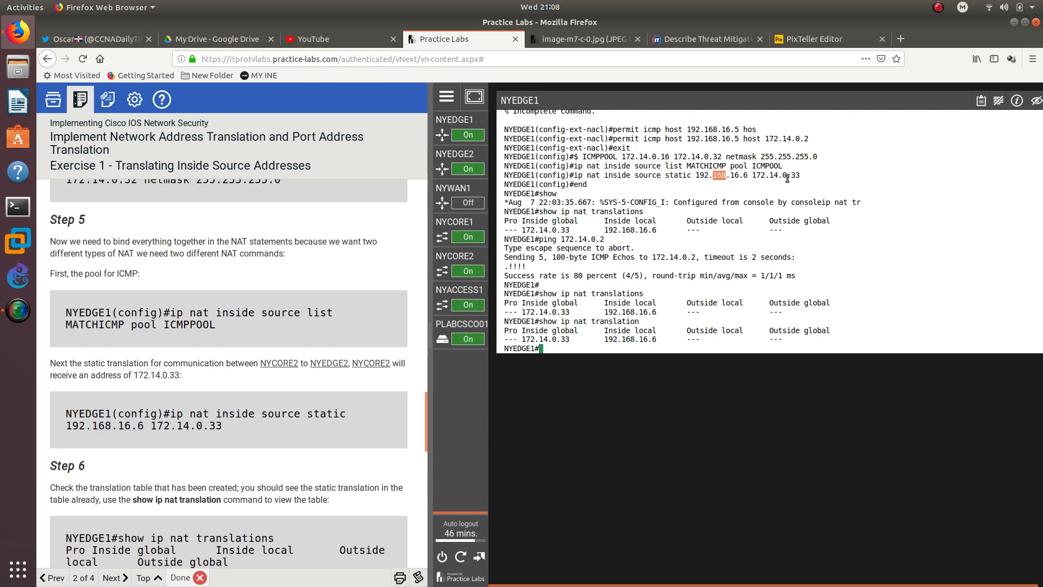
{"action": "scroll", "coordinate": [769, 196], "scroll_direction": "up", "scroll_amount": 1}
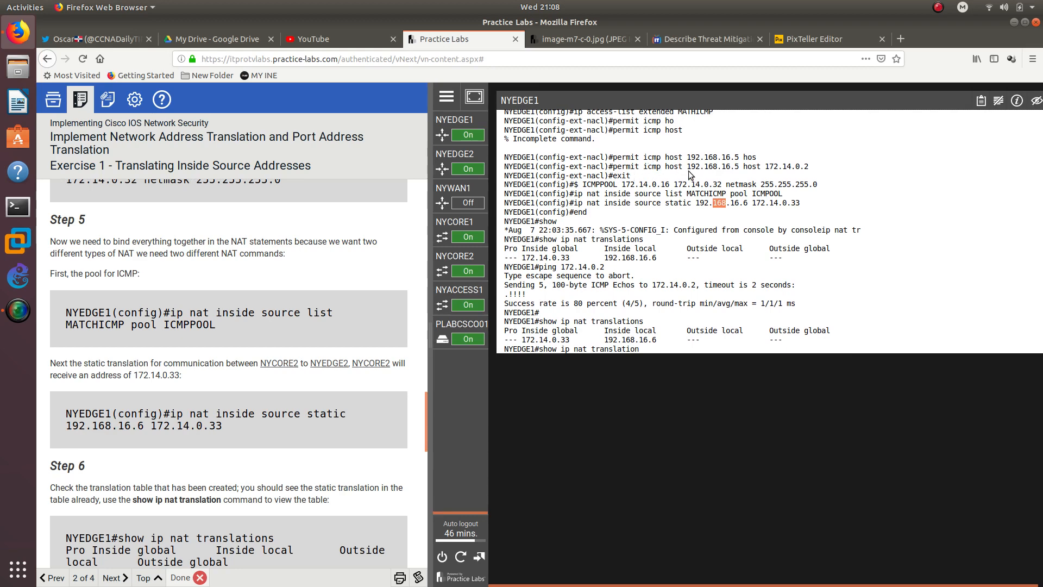
Compare NYEDGE1's entered list-to-pool NAT statement with the commands in Steps 4 and 5, and copy the entered statement.
{"action": "scroll", "coordinate": [296, 311], "scroll_direction": "up", "scroll_amount": 3}
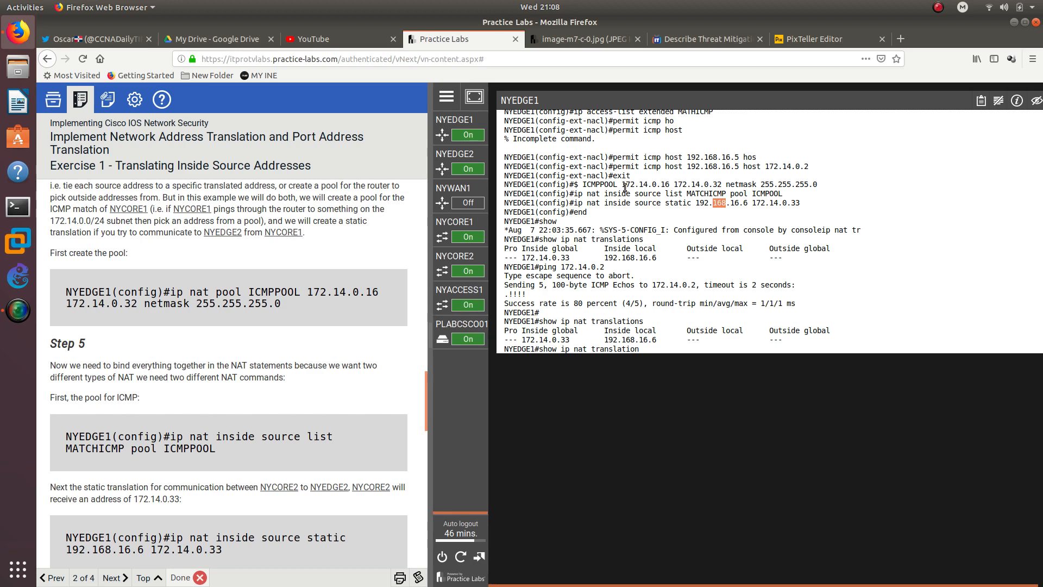
{"action": "triple_click", "coordinate": [765, 196]}
{"action": "left_click", "coordinate": [607, 196]}
{"action": "left_click_drag", "start_coordinate": [577, 194], "coordinate": [774, 194]}
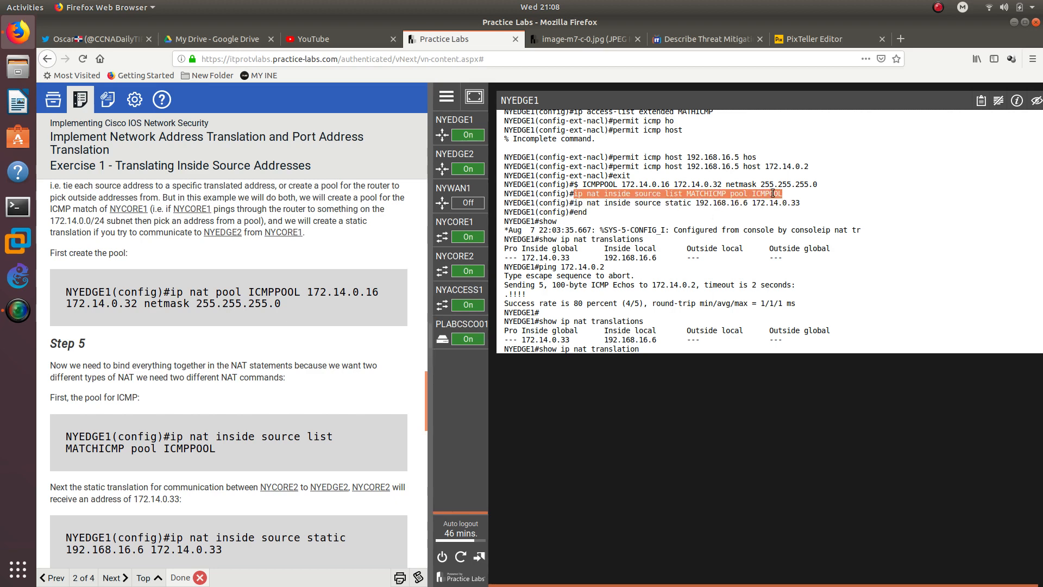
{"action": "right_click", "coordinate": [776, 198]}
{"action": "left_click", "coordinate": [777, 200]}
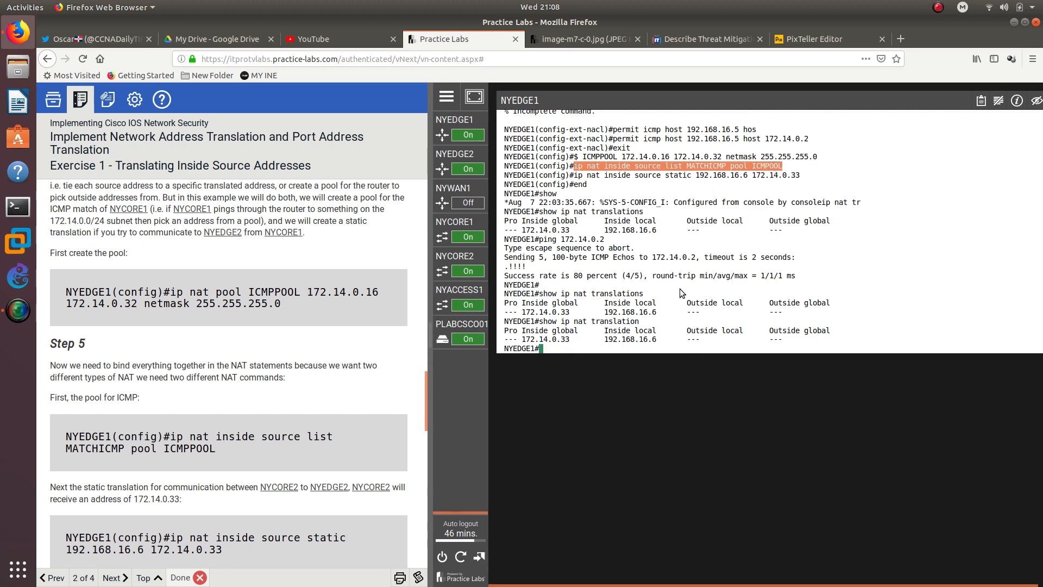
Enter configuration mode on NYEDGE1 and run no ip nat inside source list MATCHICMP pool ICMPOOL to remove the misnamed pool binding.
{"action": "type", "text": "config t"}
{"action": "key", "text": "Return"}
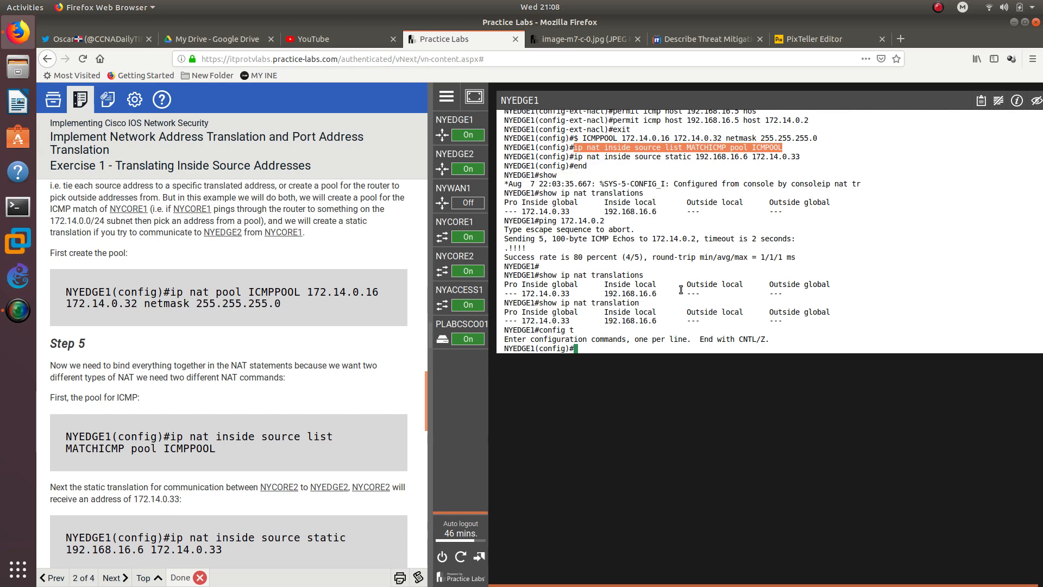
{"action": "type", "text": "no"}
{"action": "right_click", "coordinate": [681, 290]}
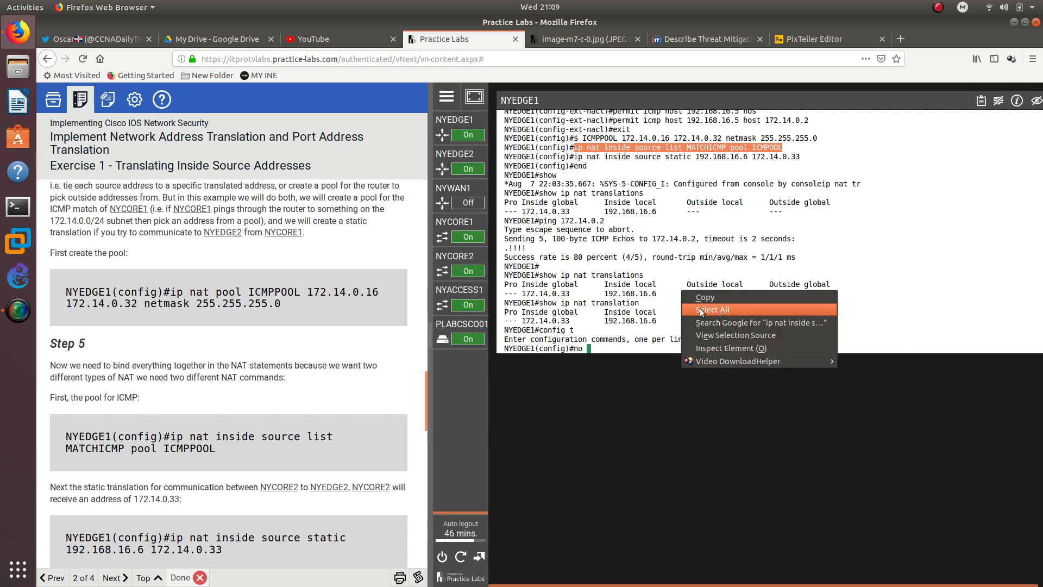
{"action": "left_click", "coordinate": [662, 316]}
{"action": "type", "text": "ip nat"}
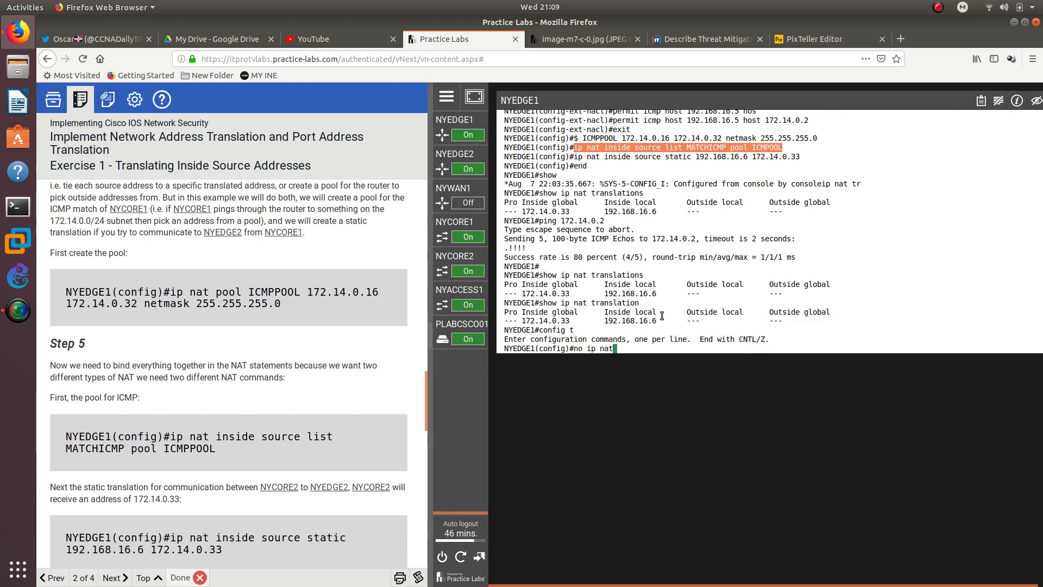
{"action": "type", "text": " inside source list MAT"}
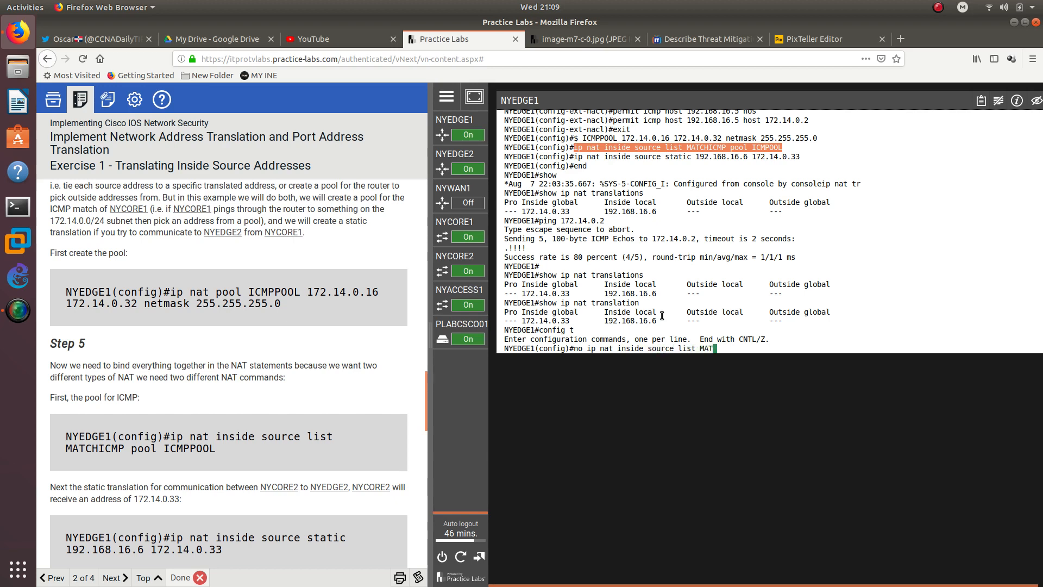
{"action": "type", "text": "CHICMP pool ICMPOOL"}
{"action": "key", "text": "Return"}
Re-enter the binding on NYEDGE1 with the corrected pool name: ip nat inside source list MATCHICMP pool ICMPPOOL.
{"action": "key", "text": "Up"}
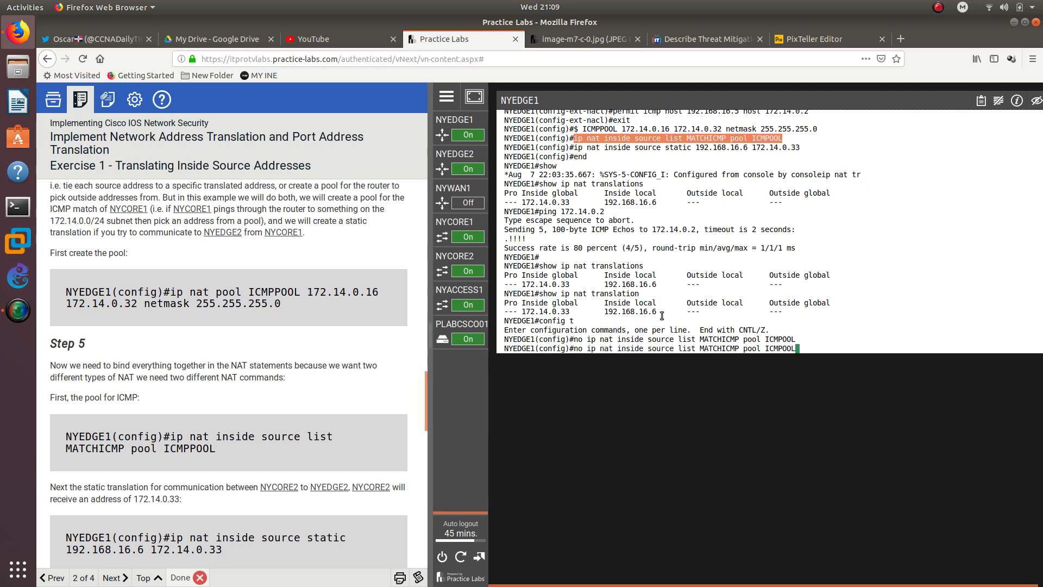
{"action": "key", "text": "Left"}
{"action": "key", "text": "Left"}
{"action": "key", "text": "Left"}
{"action": "key", "text": "Left"}
{"action": "type", "text": "P"}
{"action": "key", "text": "Left"}
{"action": "key", "text": "Left"}
{"action": "key", "text": "Left"}
{"action": "key", "text": "Left"}
{"action": "key", "text": "Left"}
{"action": "key", "text": "Left"}
{"action": "key", "text": "Left"}
{"action": "key", "text": "Left"}
{"action": "key", "text": "Left"}
{"action": "key", "text": "Left"}
{"action": "key", "text": "Left"}
{"action": "key", "text": "Left"}
{"action": "key", "text": "Left"}
{"action": "key", "text": "Left"}
{"action": "key", "text": "Left"}
{"action": "key", "text": "Left"}
{"action": "key", "text": "Left"}
{"action": "key", "text": "Left"}
{"action": "key", "text": "Left"}
{"action": "key", "text": "Left"}
{"action": "key", "text": "Left"}
{"action": "key", "text": "Left"}
{"action": "key", "text": "Left"}
{"action": "key", "text": "Left"}
{"action": "key", "text": "Left"}
{"action": "key", "text": "Left"}
{"action": "key", "text": "Left"}
{"action": "key", "text": "Left"}
{"action": "key", "text": "Left"}
{"action": "key", "text": "Left"}
{"action": "key", "text": "Left"}
{"action": "key", "text": "Left"}
{"action": "key", "text": "Left"}
{"action": "key", "text": "Left"}
{"action": "key", "text": "Left"}
{"action": "key", "text": "Left"}
{"action": "key", "text": "BackSpace"}
{"action": "key", "text": "BackSpace"}
{"action": "key", "text": "BackSpace"}
{"action": "key", "text": "Return"}
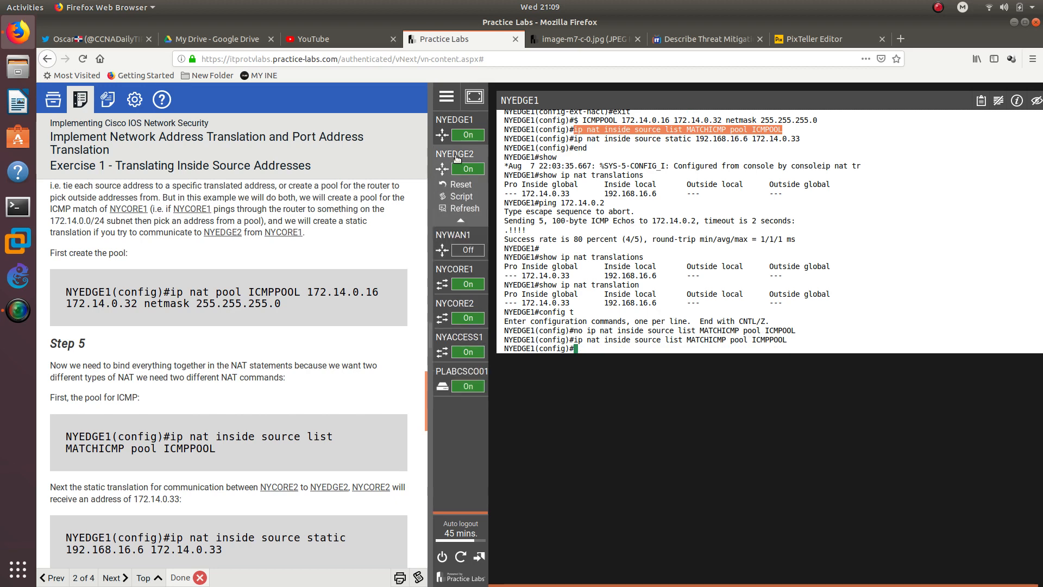
Switch to the NYCORE1 console, repeat the ping to 172.14.0.2, and inspect its reply line.
{"action": "left_click", "coordinate": [462, 236]}
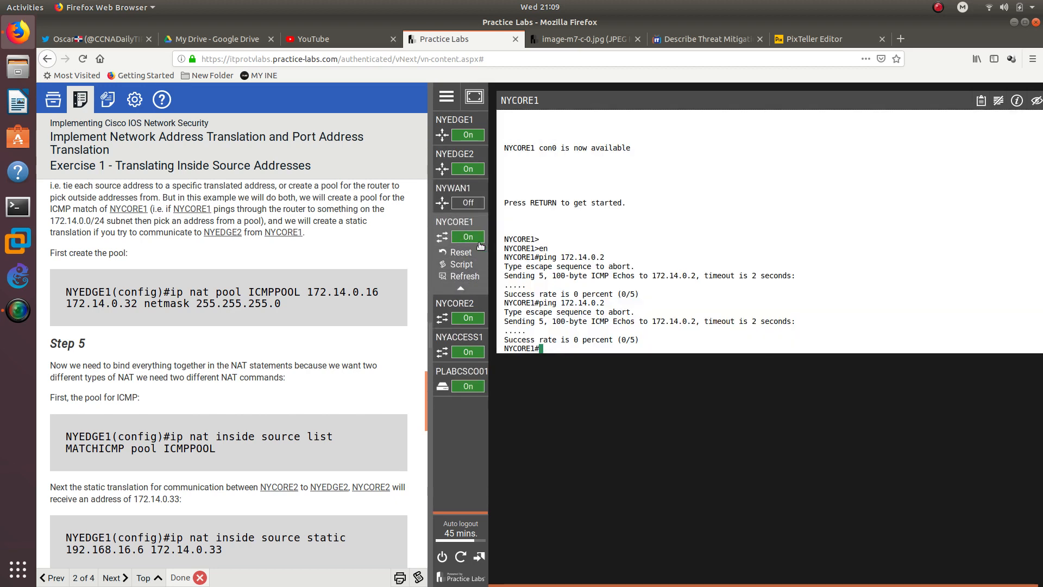
{"action": "key", "text": "Up"}
{"action": "key", "text": "Return"}
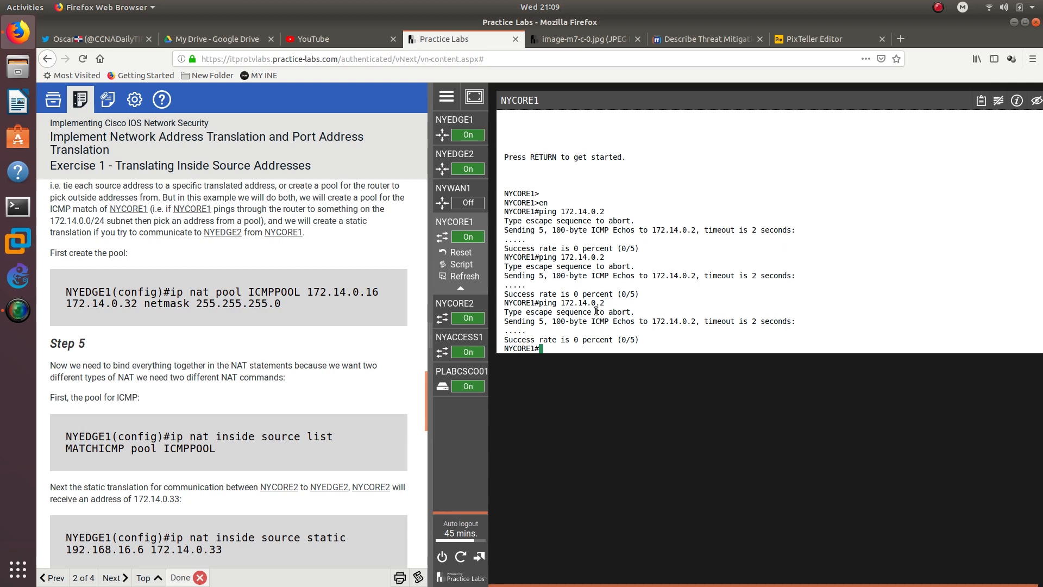
{"action": "left_click_drag", "start_coordinate": [532, 334], "coordinate": [503, 330]}
Return to the NYEDGE1 console and check the name given to the extended access list in the earlier configuration commands.
{"action": "left_click", "coordinate": [454, 119]}
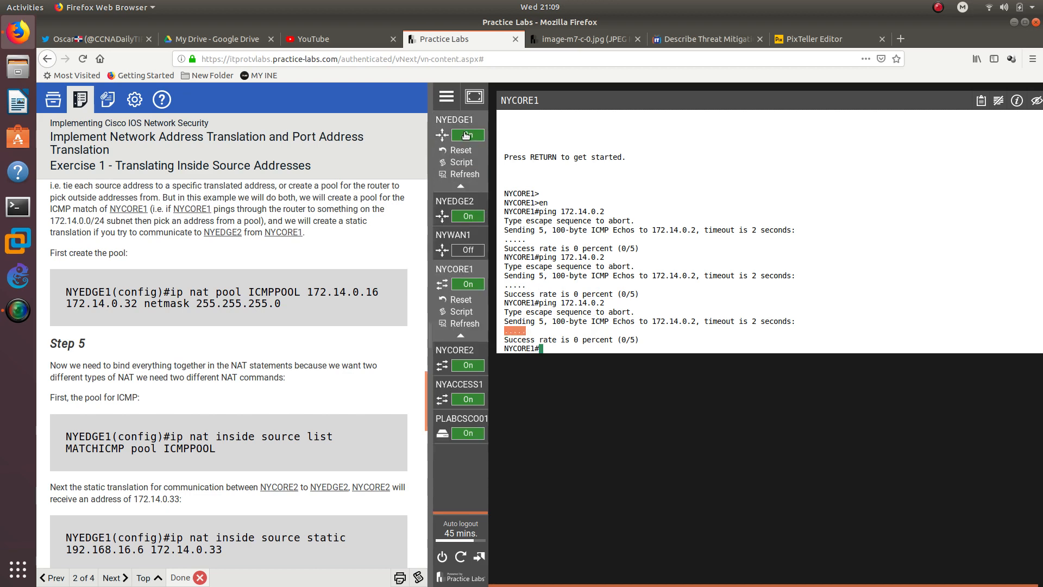
{"action": "scroll", "coordinate": [641, 272], "scroll_direction": "up", "scroll_amount": 3}
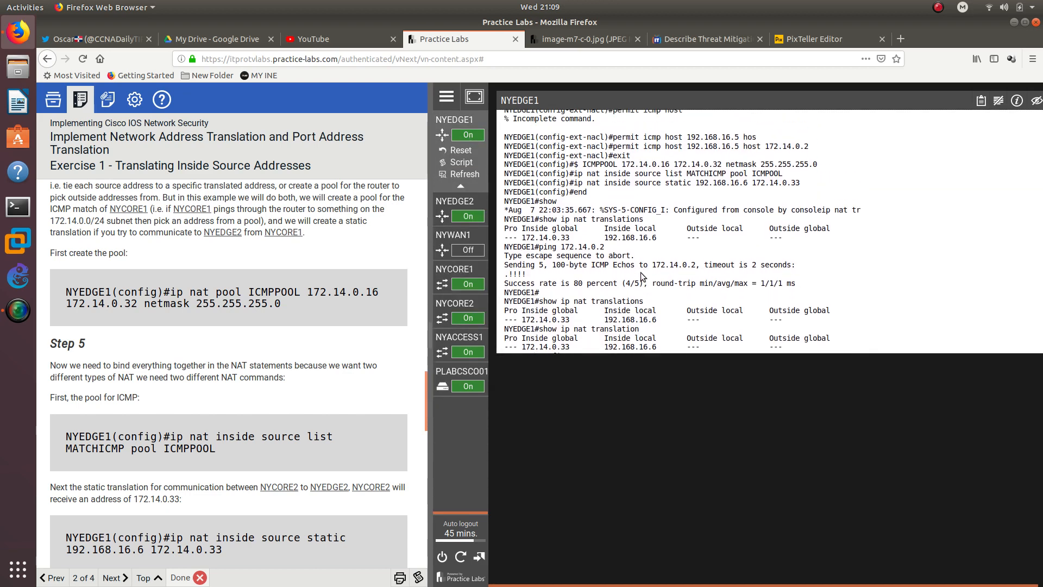
{"action": "scroll", "coordinate": [646, 258], "scroll_direction": "up", "scroll_amount": 4}
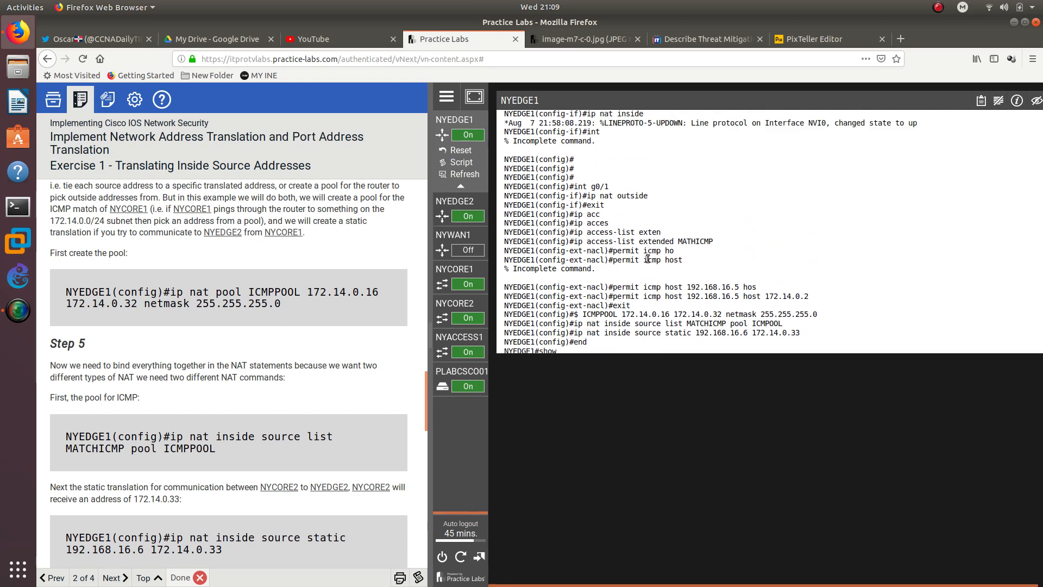
{"action": "double_click", "coordinate": [697, 240]}
{"action": "left_click", "coordinate": [694, 244]}
{"action": "double_click", "coordinate": [695, 243]}
{"action": "right_click", "coordinate": [695, 243]}
{"action": "left_click", "coordinate": [703, 249]}
{"action": "scroll", "coordinate": [674, 265], "scroll_direction": "down", "scroll_amount": 5}
{"action": "scroll", "coordinate": [656, 232], "scroll_direction": "up", "scroll_amount": 4}
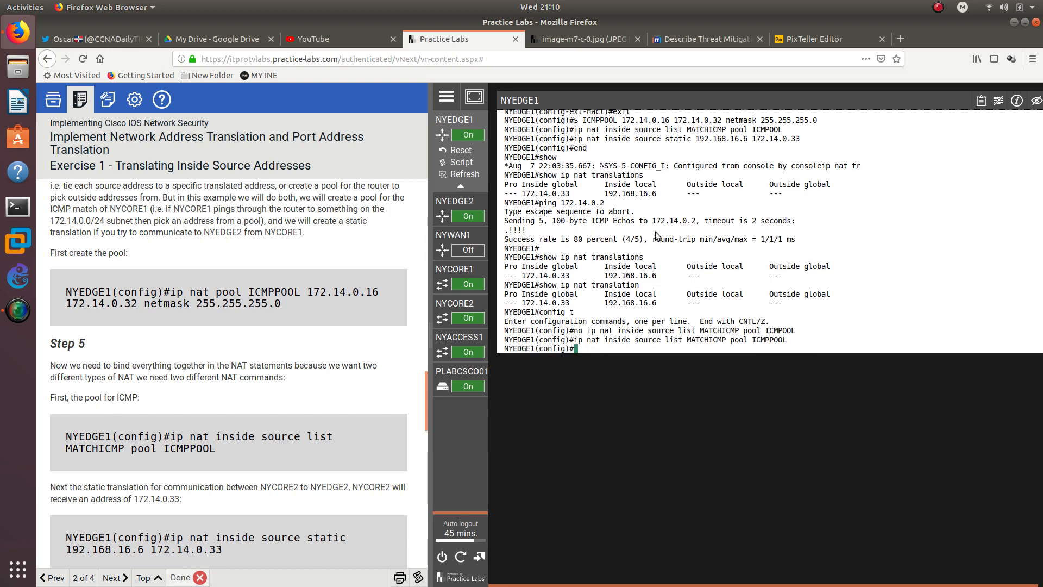
Remove the binding on NYEDGE1 with no ip nat inside source list MATCHICMP pool ICMPPOOL.
{"action": "scroll", "coordinate": [681, 237], "scroll_direction": "down", "scroll_amount": 6}
{"action": "key", "text": "Up"}
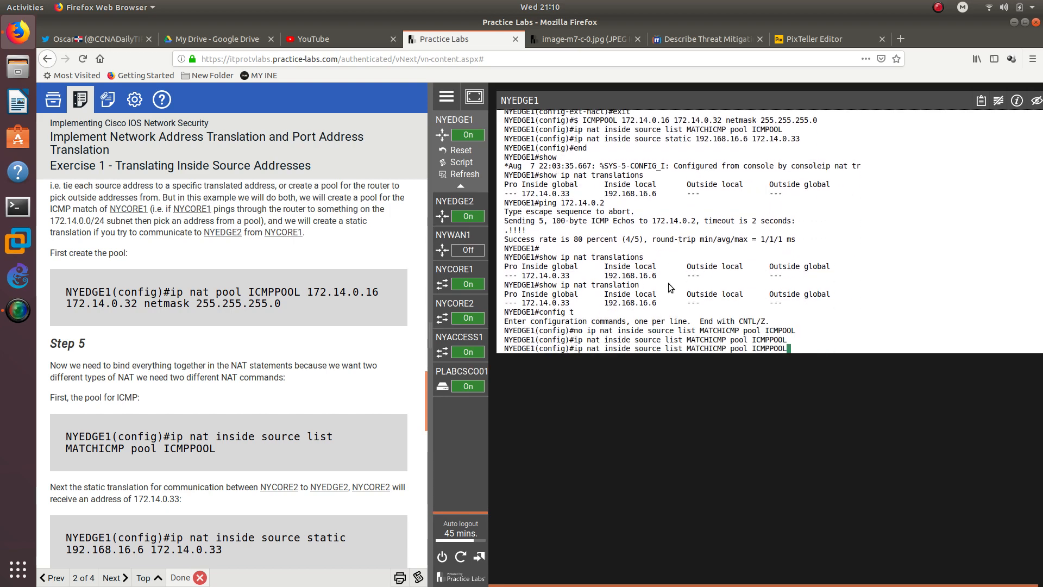
{"action": "key", "text": "Left"}
{"action": "key", "text": "Left"}
{"action": "key", "text": "Left"}
{"action": "key", "text": "Left"}
{"action": "key", "text": "Left"}
{"action": "key", "text": "Left"}
{"action": "key", "text": "Left"}
{"action": "key", "text": "Left"}
{"action": "key", "text": "Left"}
{"action": "key", "text": "Left"}
{"action": "key", "text": "Left"}
{"action": "key", "text": "Left"}
{"action": "key", "text": "Left"}
{"action": "key", "text": "Left"}
{"action": "key", "text": "Left"}
{"action": "key", "text": "Left"}
{"action": "key", "text": "Left"}
{"action": "key", "text": "Left"}
{"action": "key", "text": "Left"}
{"action": "key", "text": "Left"}
{"action": "key", "text": "Left"}
{"action": "key", "text": "Left"}
{"action": "key", "text": "Left"}
{"action": "key", "text": "Left"}
{"action": "key", "text": "Left"}
{"action": "key", "text": "Left"}
{"action": "key", "text": "Left"}
{"action": "key", "text": "Left"}
{"action": "key", "text": "Left"}
{"action": "key", "text": "Left"}
{"action": "key", "text": "Left"}
{"action": "key", "text": "Left"}
{"action": "key", "text": "Left"}
{"action": "key", "text": "Left"}
{"action": "key", "text": "Left"}
{"action": "key", "text": "Left"}
{"action": "key", "text": "Left"}
{"action": "key", "text": "Left"}
{"action": "key", "text": "Left"}
{"action": "key", "text": "Left"}
{"action": "type", "text": "no"}
{"action": "key", "text": "Return"}
Bind the access list as named on NYEDGE1 to the pool with ip nat inside source list MATHICMP pool ICMPPOOL.
{"action": "key", "text": "Up"}
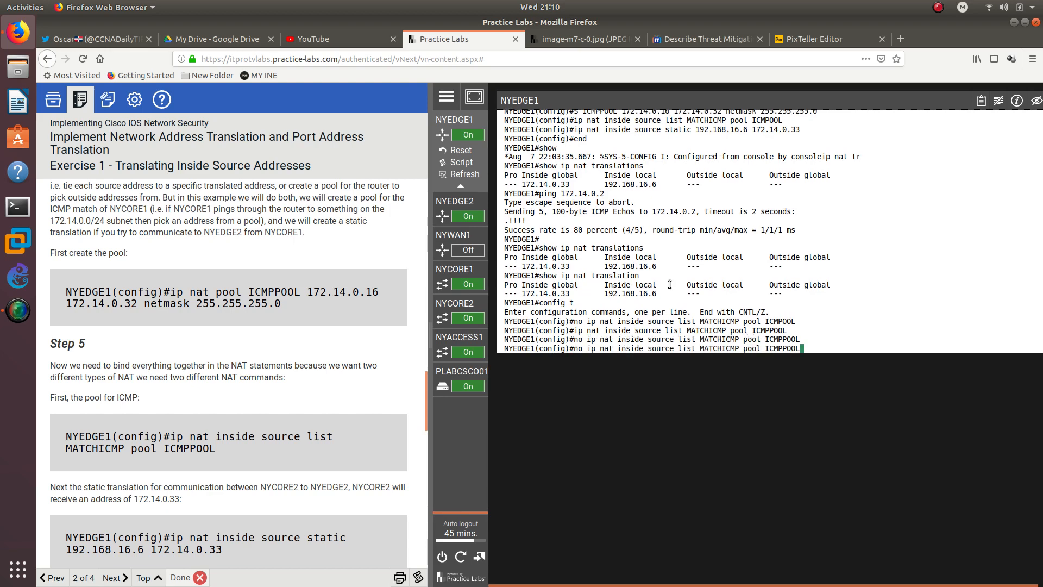
{"action": "key", "text": "Up"}
{"action": "key", "text": "Left"}
{"action": "key", "text": "Left"}
{"action": "key", "text": "Left"}
{"action": "key", "text": "Left"}
{"action": "key", "text": "Left"}
{"action": "key", "text": "Left"}
{"action": "key", "text": "Left"}
{"action": "key", "text": "Left"}
{"action": "key", "text": "Left"}
{"action": "key", "text": "Left"}
{"action": "key", "text": "Left"}
{"action": "key", "text": "Left"}
{"action": "key", "text": "Left"}
{"action": "key", "text": "Left"}
{"action": "key", "text": "Left"}
{"action": "key", "text": "Left"}
{"action": "key", "text": "Left"}
{"action": "key", "text": "Left"}
{"action": "key", "text": "Left"}
{"action": "key", "text": "Left"}
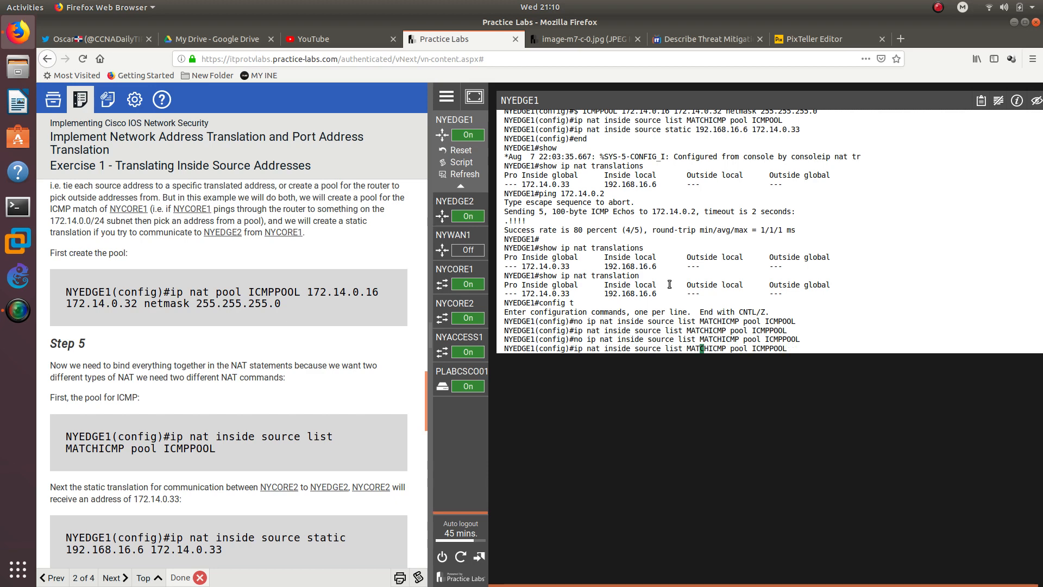
{"action": "key", "text": "BackSpace"}
{"action": "type", "text": "t"}
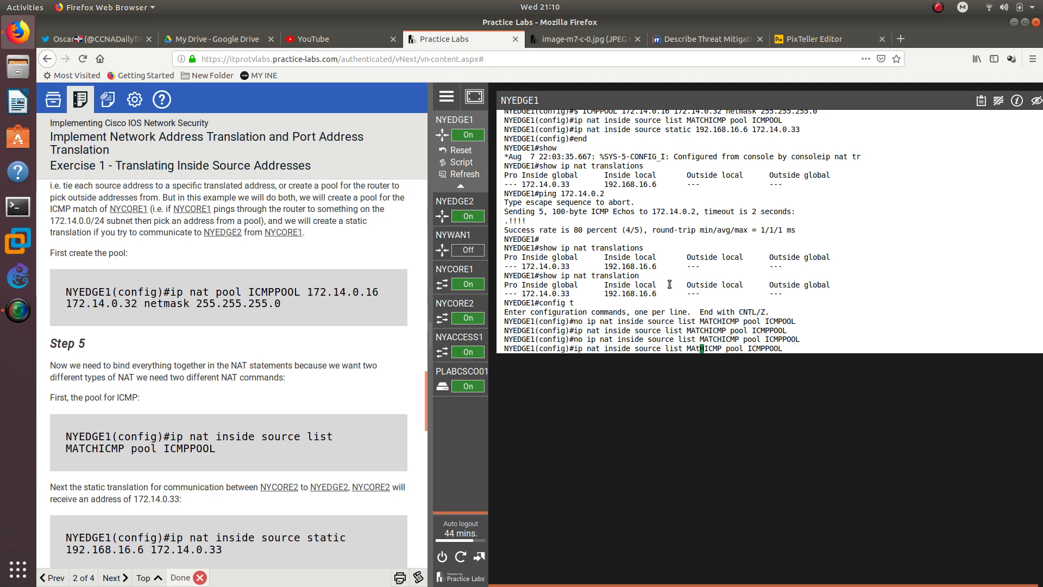
{"action": "key", "text": "BackSpace"}
{"action": "type", "text": "T"}
{"action": "key", "text": "Return"}
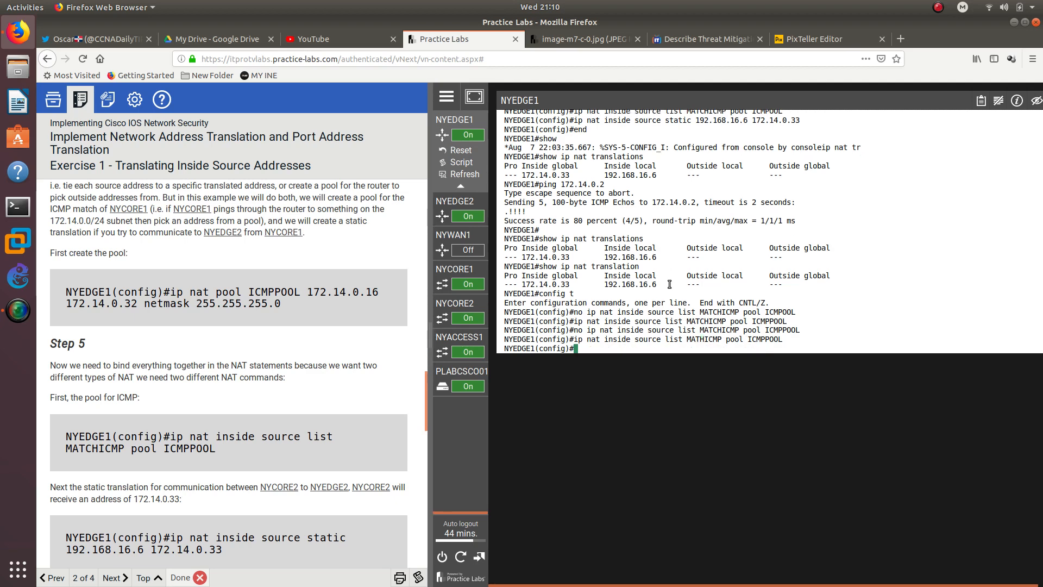
Ping 172.14.0.2 again from the NYCORE1 console to test the corrected NAT binding, and inspect the reply line.
{"action": "left_click", "coordinate": [470, 270]}
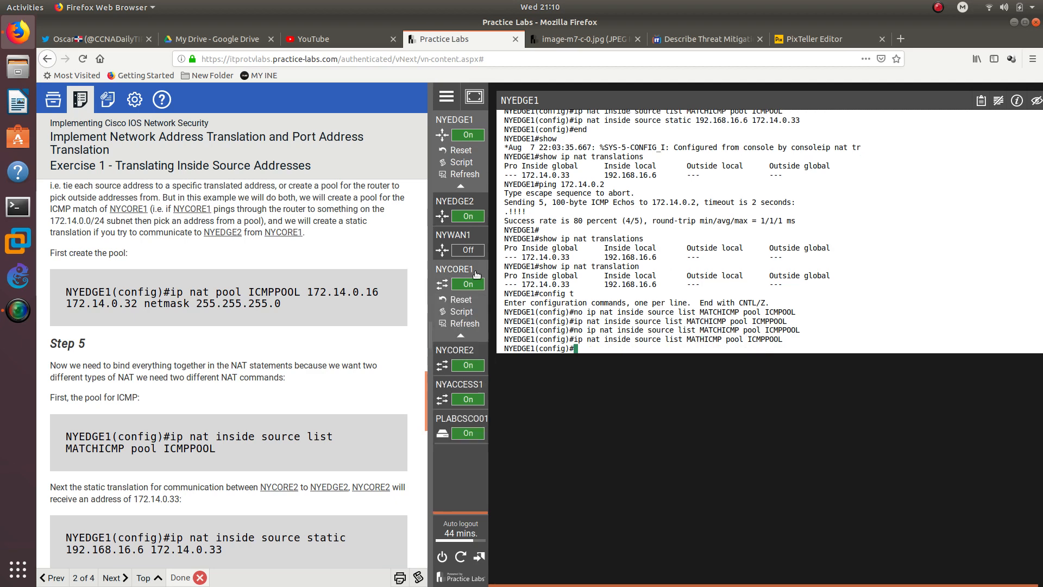
{"action": "key", "text": "Up"}
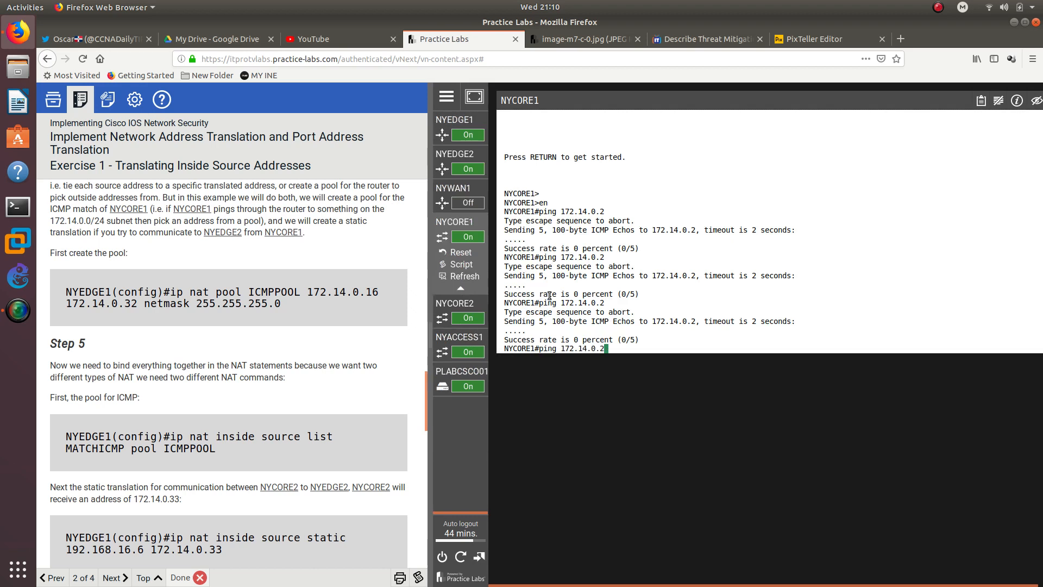
{"action": "key", "text": "Return"}
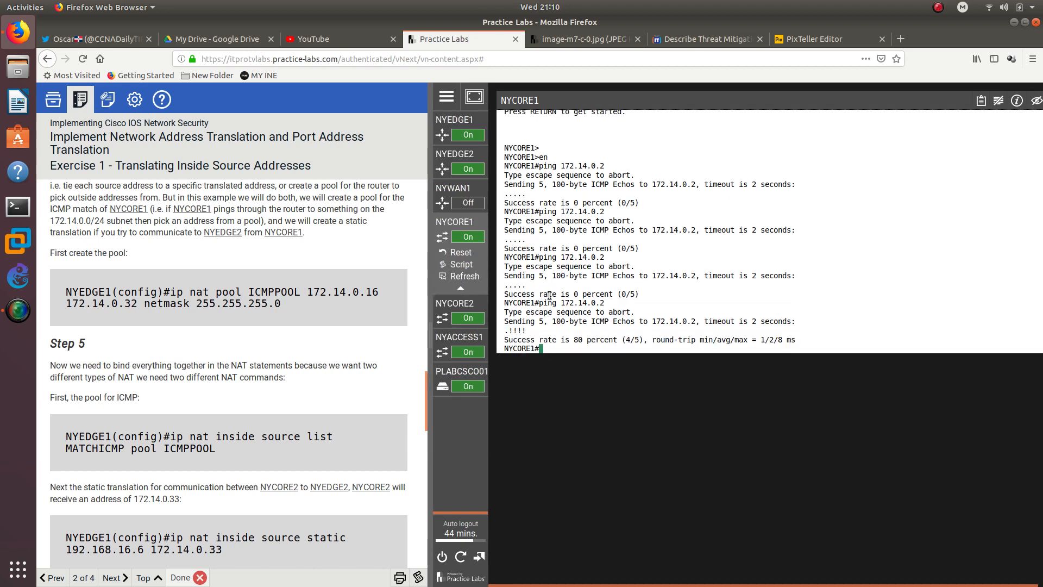
{"action": "double_click", "coordinate": [520, 333]}
Read Step 7's expected ping output and Step 8's translation table instruction, and switch to the NYEDGE1 console.
{"action": "left_click", "coordinate": [186, 320]}
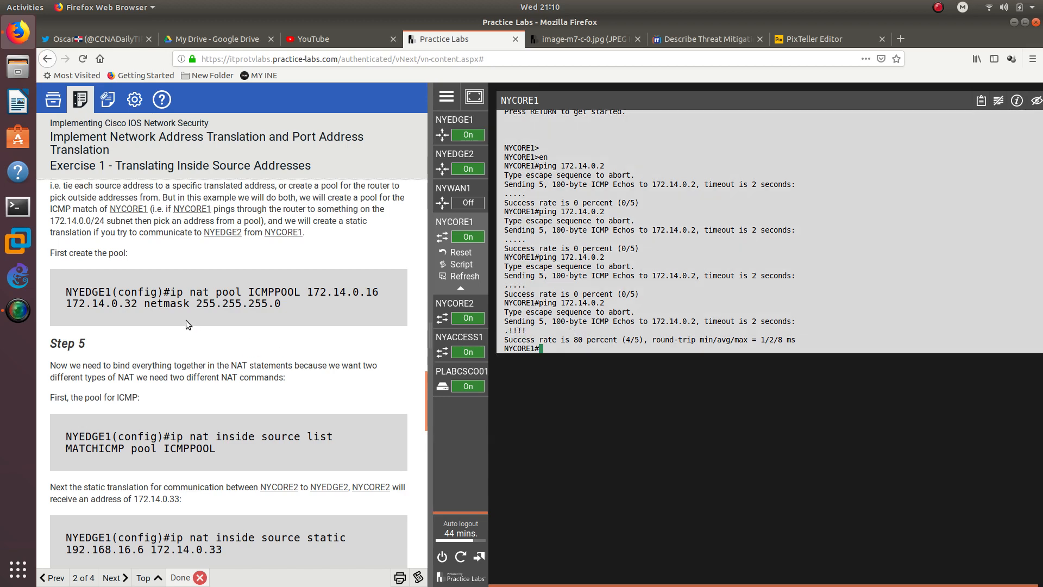
{"action": "scroll", "coordinate": [185, 321], "scroll_direction": "down", "scroll_amount": 5}
{"action": "scroll", "coordinate": [183, 320], "scroll_direction": "down", "scroll_amount": 7}
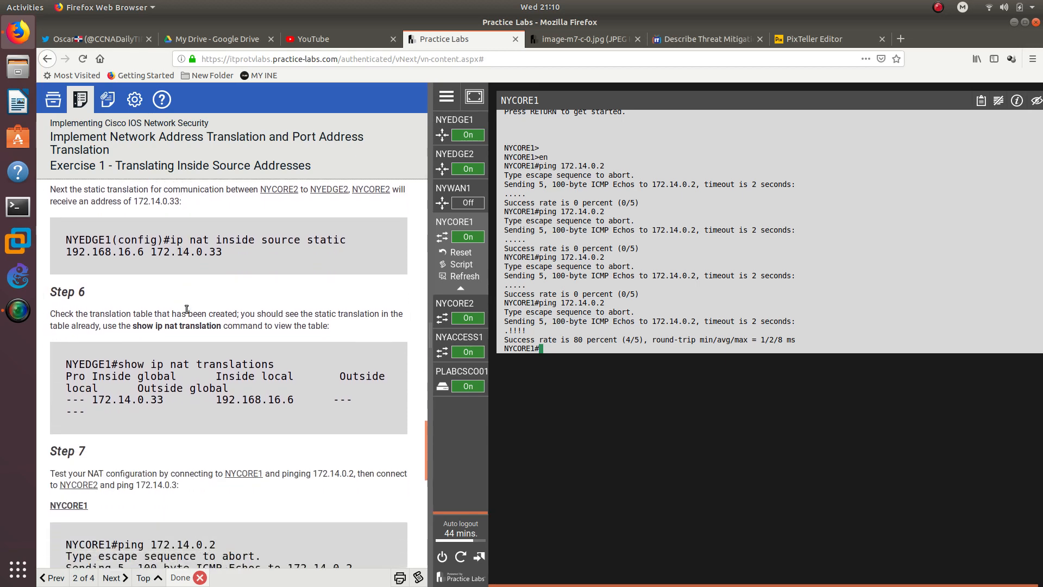
{"action": "scroll", "coordinate": [96, 283], "scroll_direction": "down", "scroll_amount": 6}
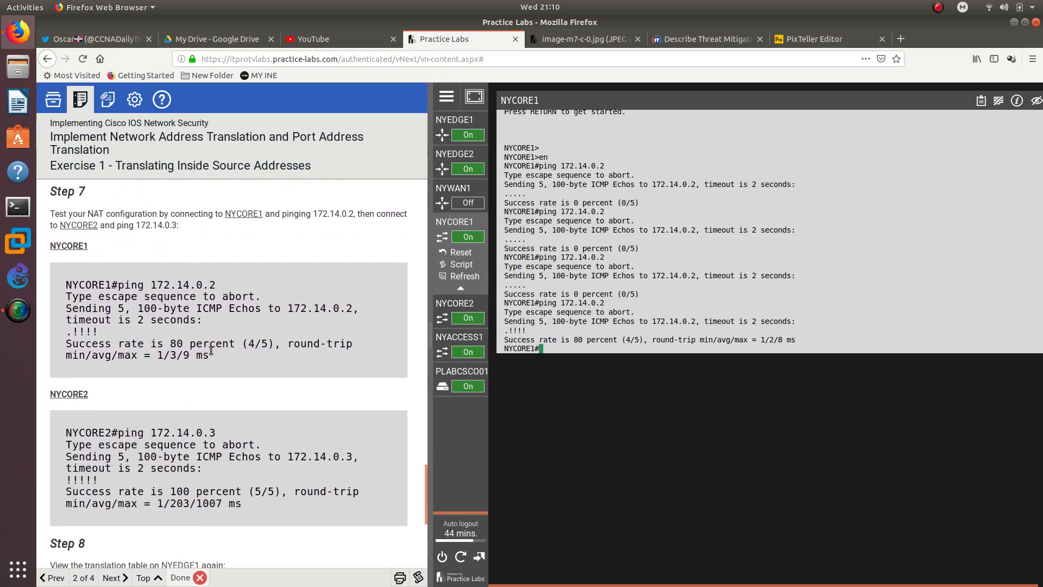
{"action": "left_click_drag", "start_coordinate": [216, 348], "coordinate": [151, 319]}
{"action": "scroll", "coordinate": [180, 334], "scroll_direction": "down", "scroll_amount": 4}
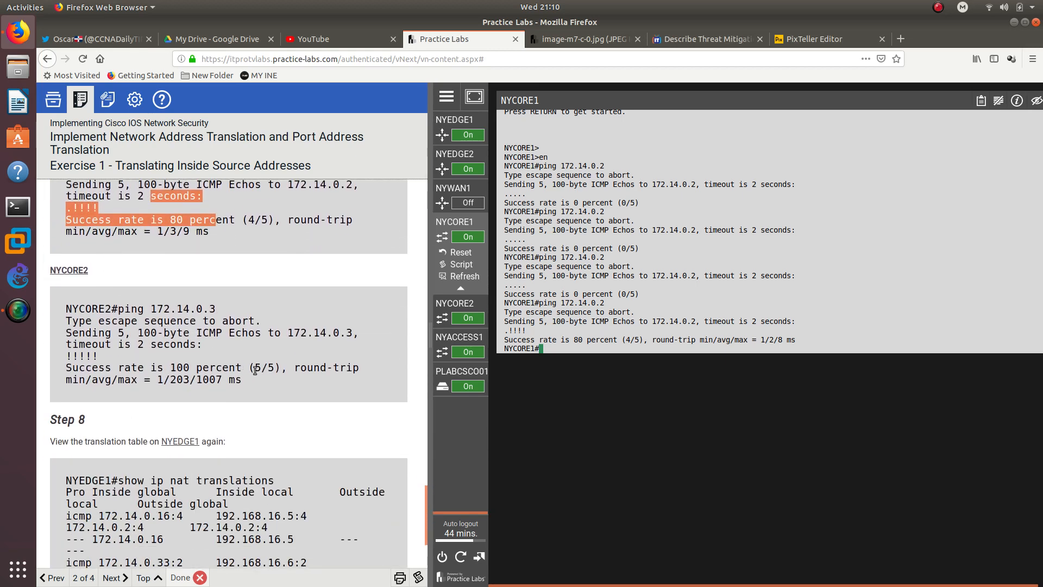
{"action": "scroll", "coordinate": [256, 371], "scroll_direction": "down", "scroll_amount": 4}
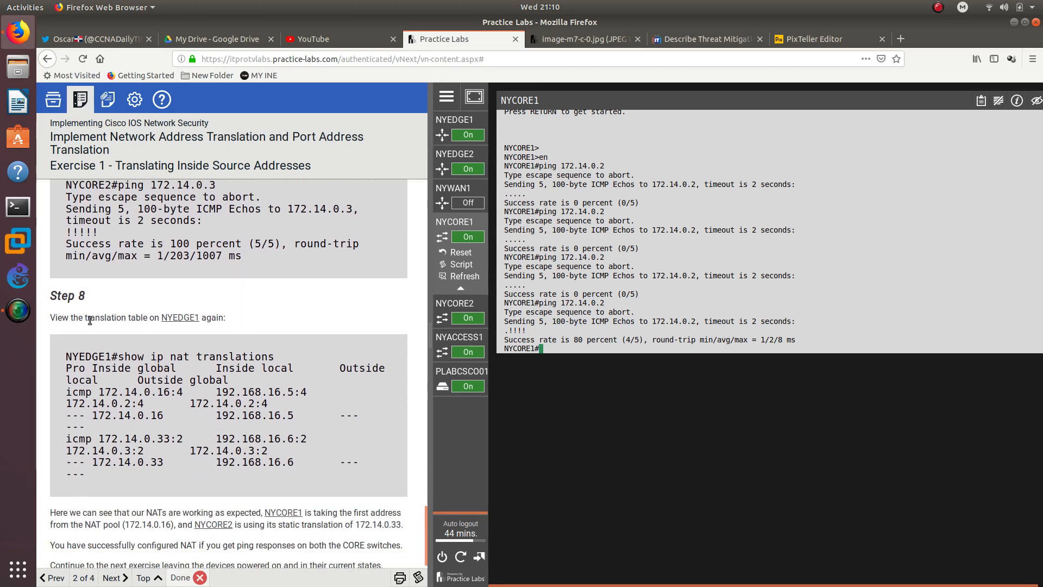
{"action": "triple_click", "coordinate": [113, 321]}
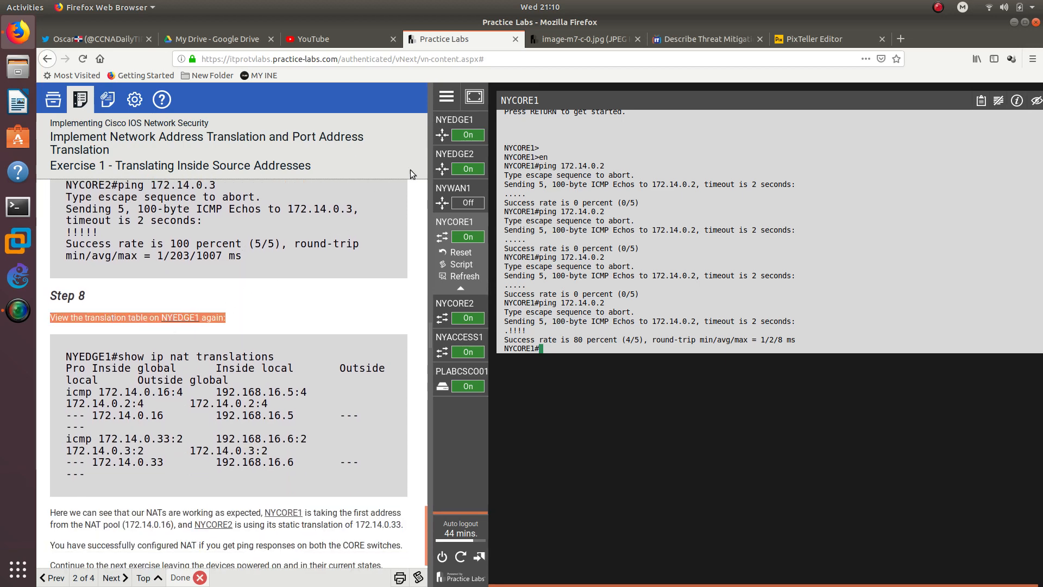
{"action": "left_click", "coordinate": [459, 124]}
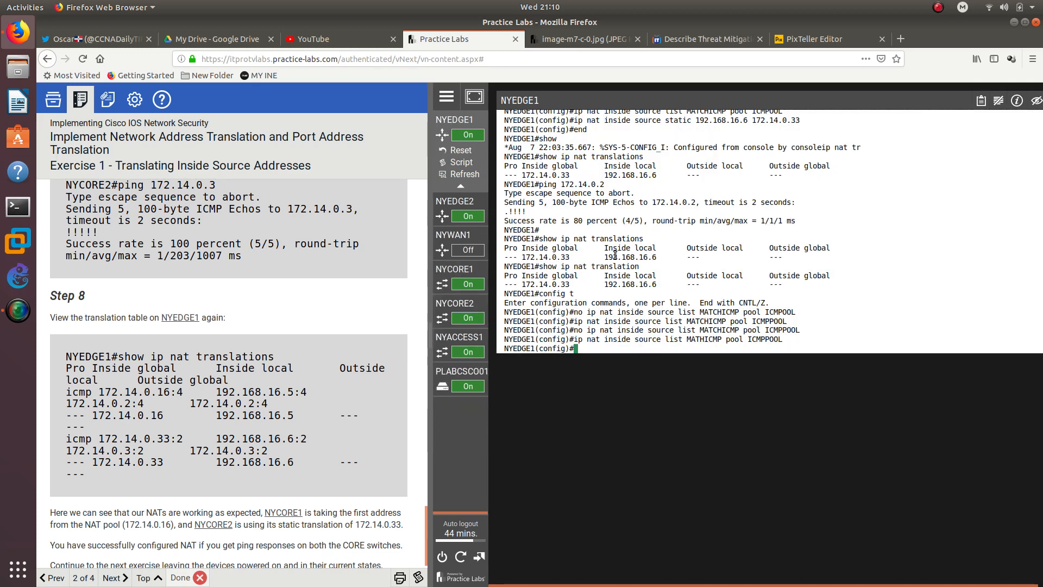
Leave configuration mode on NYEDGE1 and display the NAT table with show ip nat translation.
{"action": "type", "text": "end"}
{"action": "key", "text": "Return"}
{"action": "key", "text": "Up"}
{"action": "key", "text": "Up"}
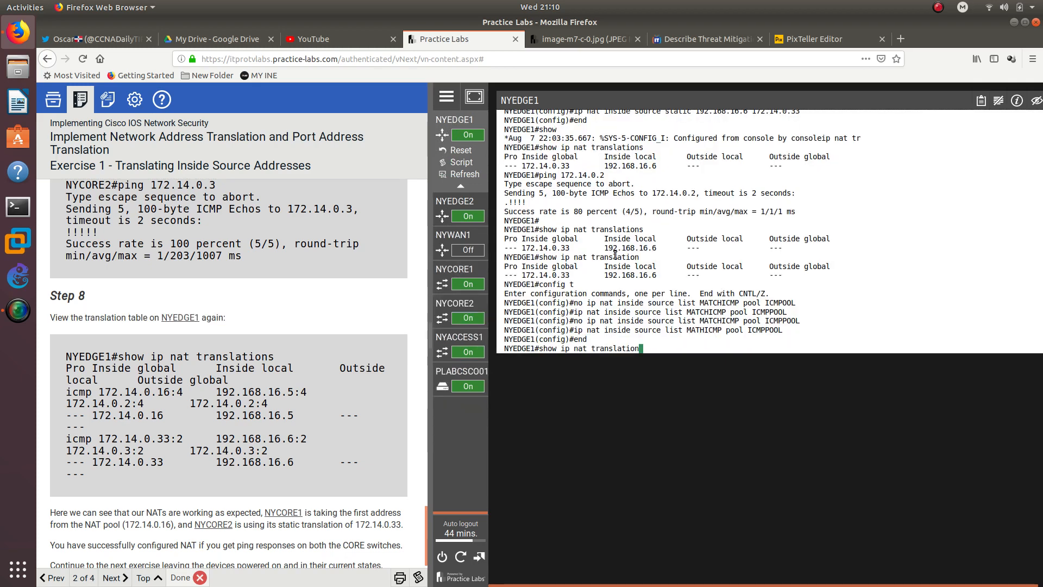
{"action": "key", "text": "Return"}
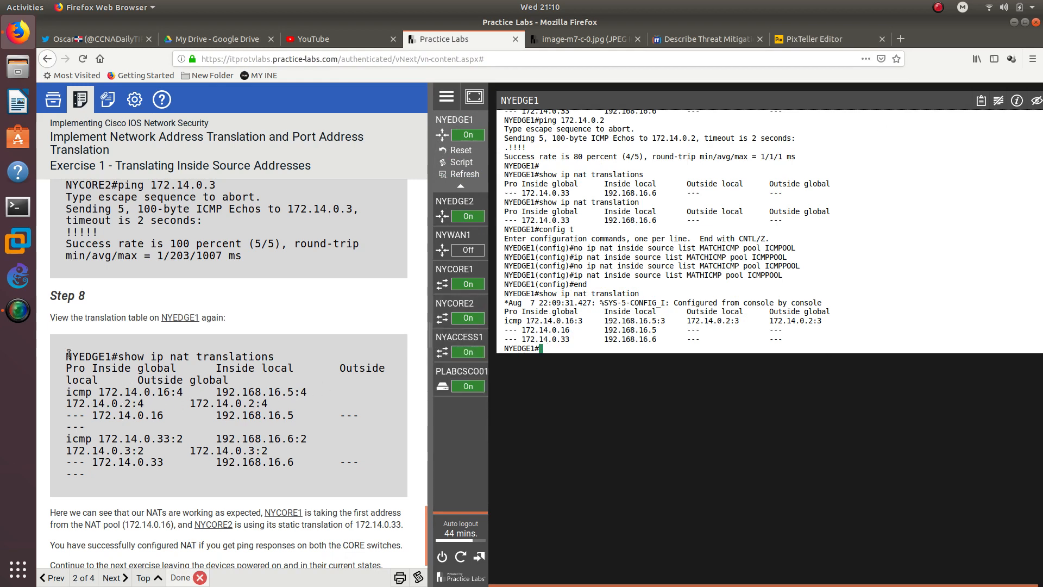
Compare Step 8's expected translation table with NYEDGE1's output, checking the 172.14.0.16 inside global entry.
{"action": "left_click_drag", "start_coordinate": [68, 355], "coordinate": [359, 463]}
{"action": "left_click", "coordinate": [227, 373]}
{"action": "scroll", "coordinate": [228, 374], "scroll_direction": "down", "scroll_amount": 1}
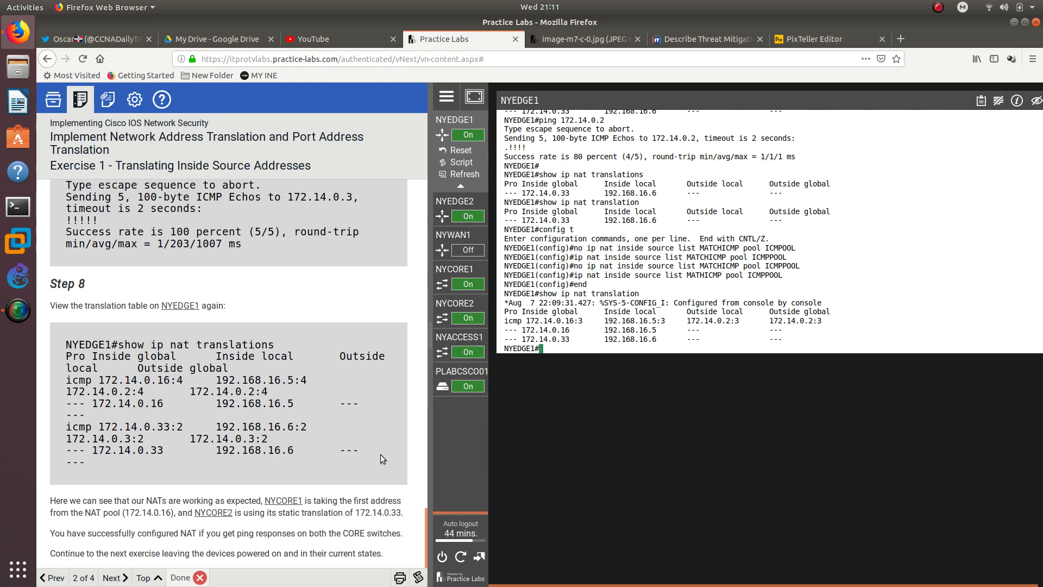
{"action": "left_click_drag", "start_coordinate": [571, 330], "coordinate": [522, 330]}
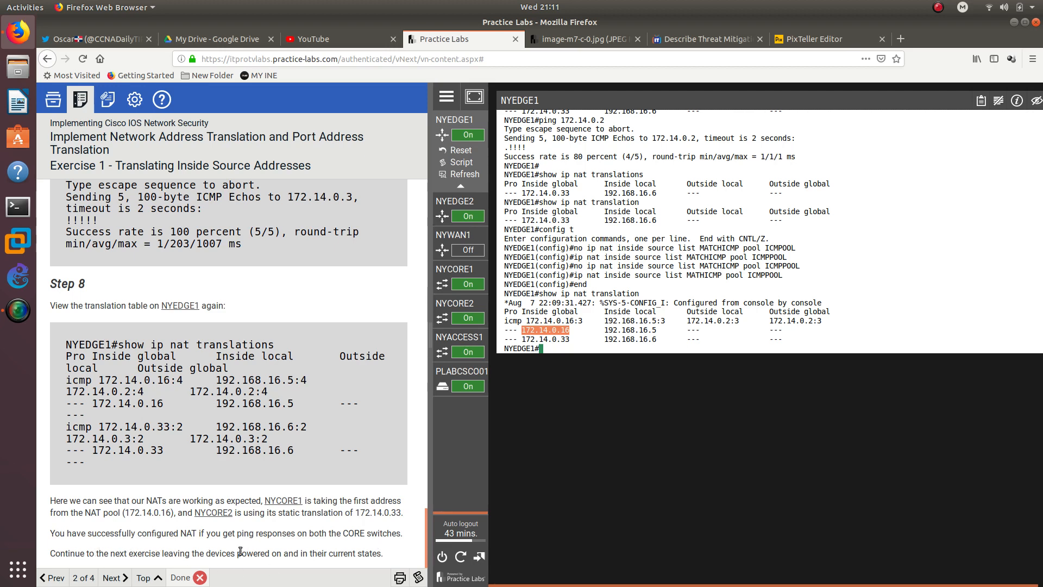
Advance to Exercise 2 - Overloading Inside Source Addresses, and read its diagram and the Task 1 Step 1 instructions.
{"action": "left_click", "coordinate": [114, 578]}
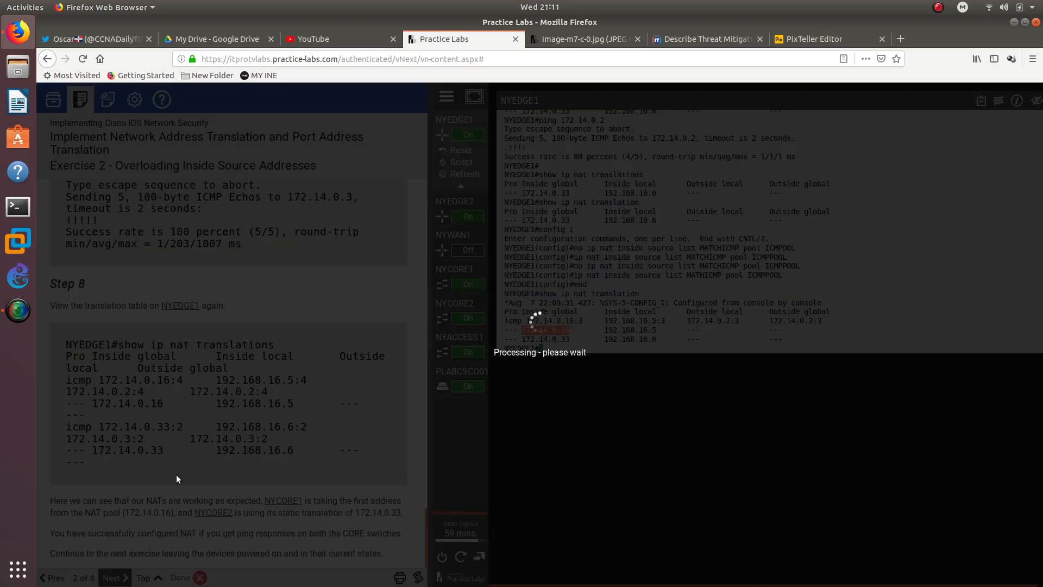
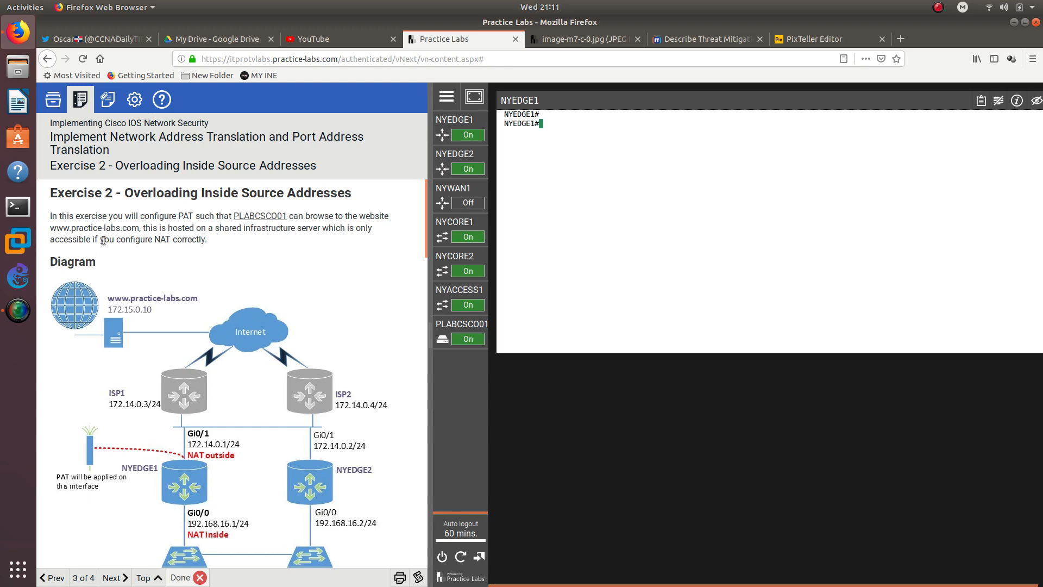
{"action": "scroll", "coordinate": [200, 248], "scroll_direction": "down", "scroll_amount": 6}
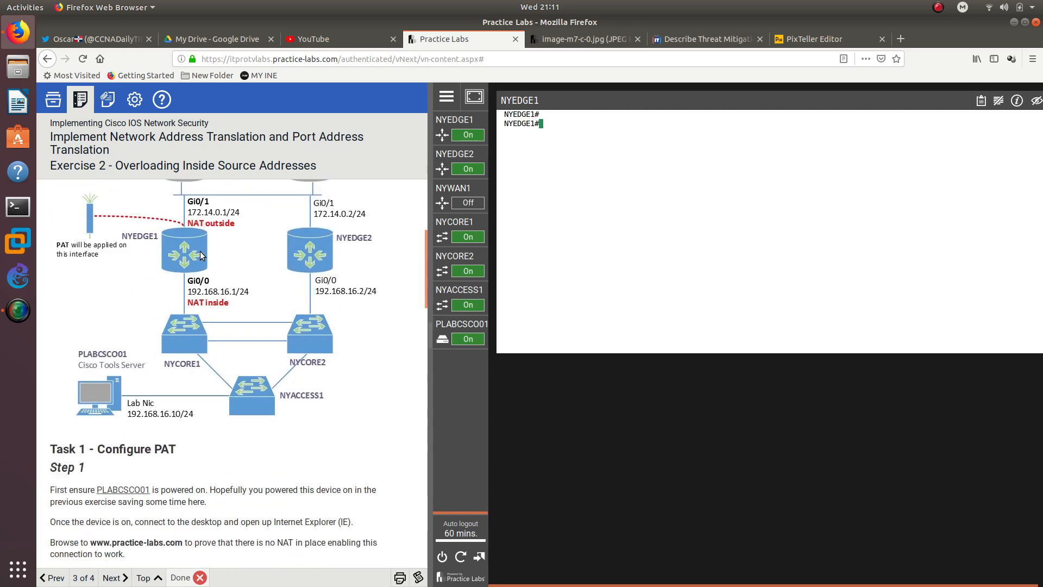
{"action": "scroll", "coordinate": [200, 252], "scroll_direction": "down", "scroll_amount": 3}
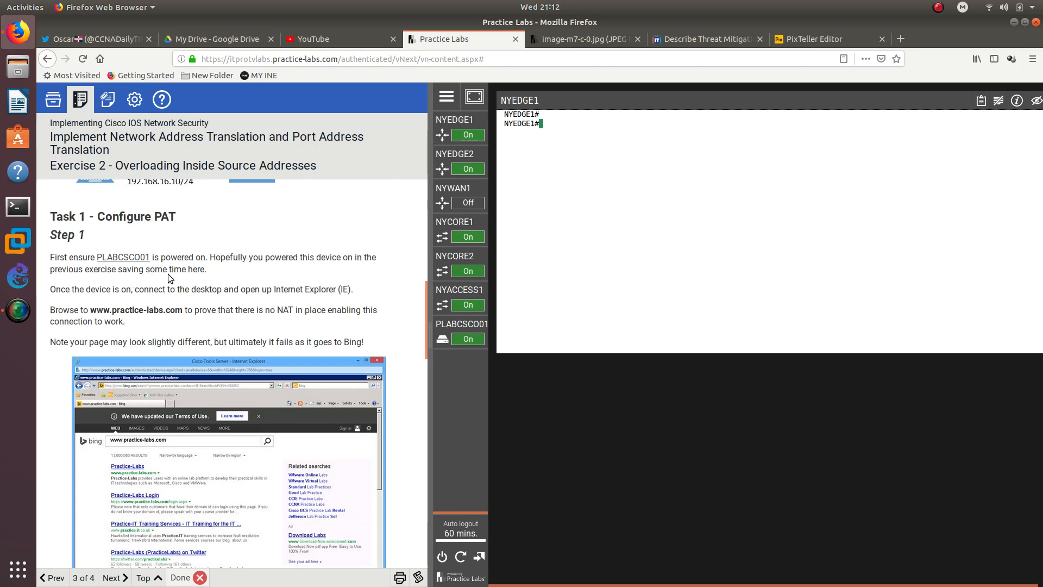
{"action": "scroll", "coordinate": [116, 288], "scroll_direction": "down", "scroll_amount": 2}
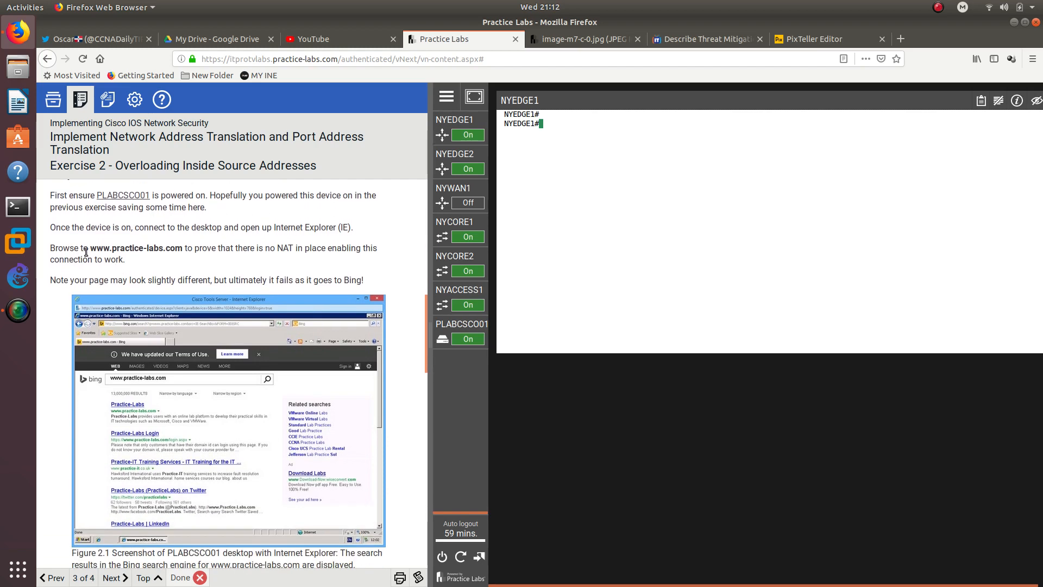
{"action": "left_click_drag", "start_coordinate": [90, 248], "coordinate": [181, 253]}
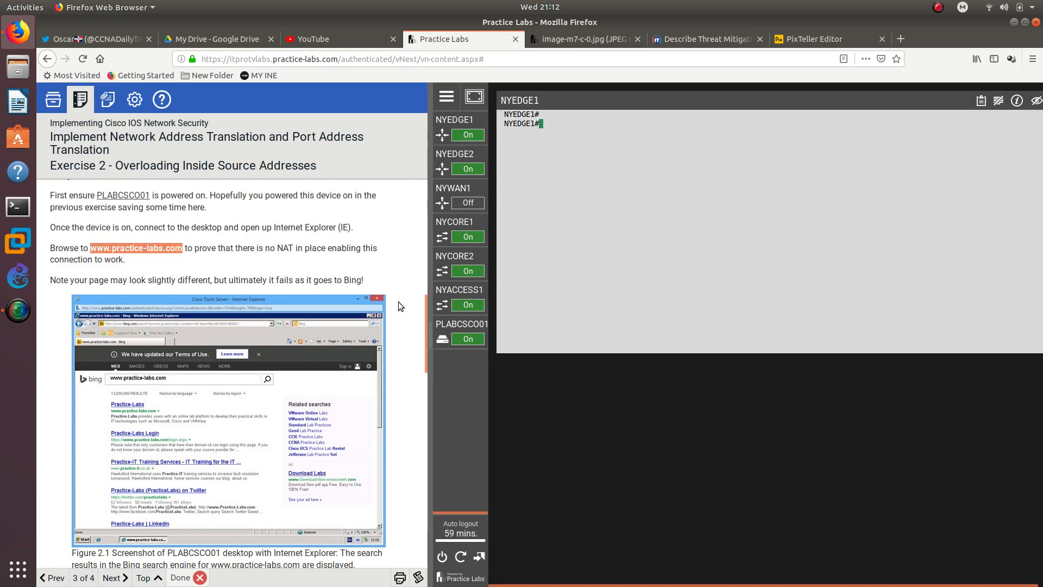
{"action": "left_click", "coordinate": [462, 324]}
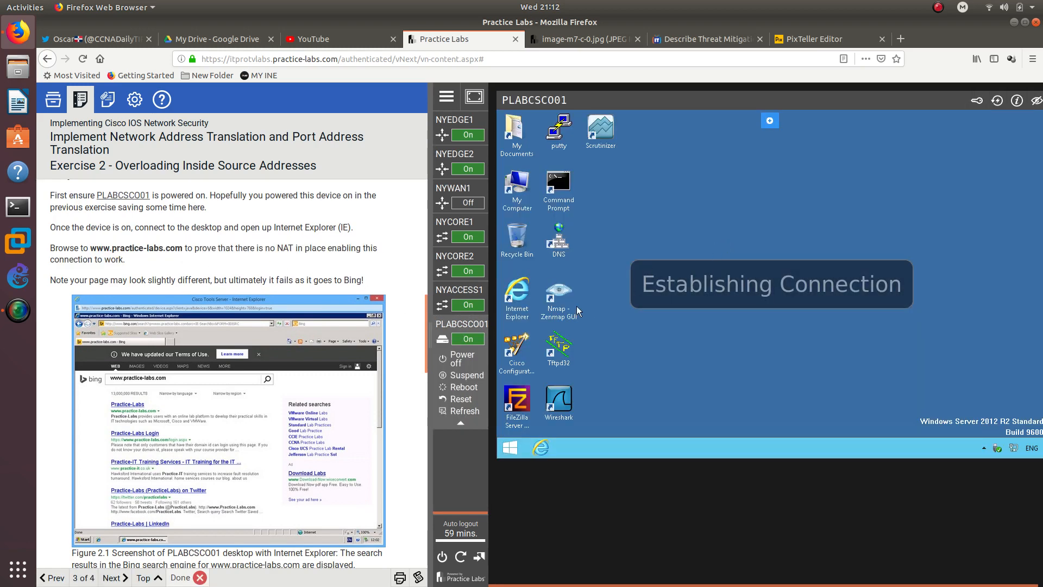
{"action": "double_click", "coordinate": [517, 294]}
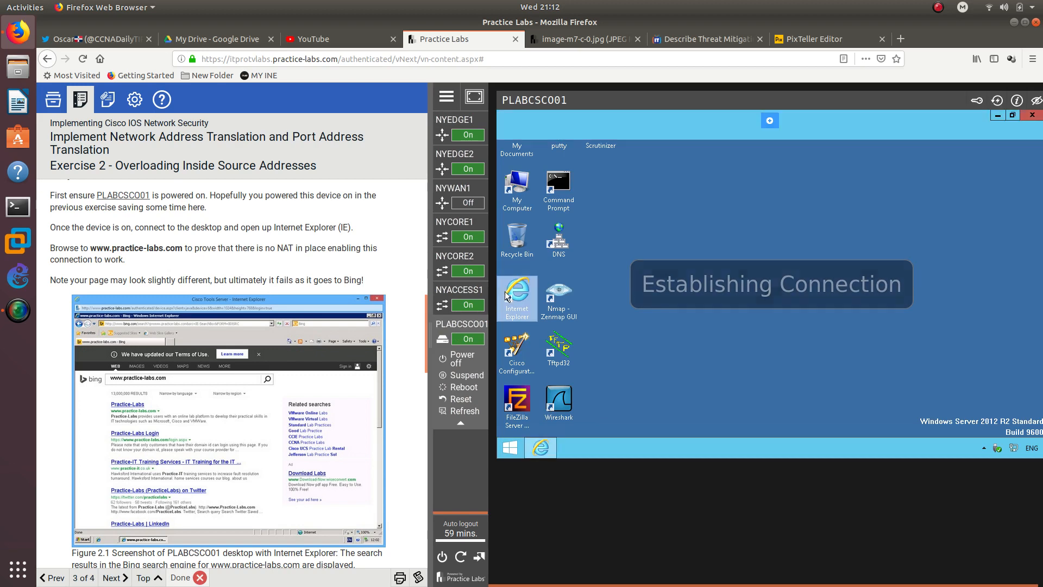
{"action": "left_click", "coordinate": [604, 124]}
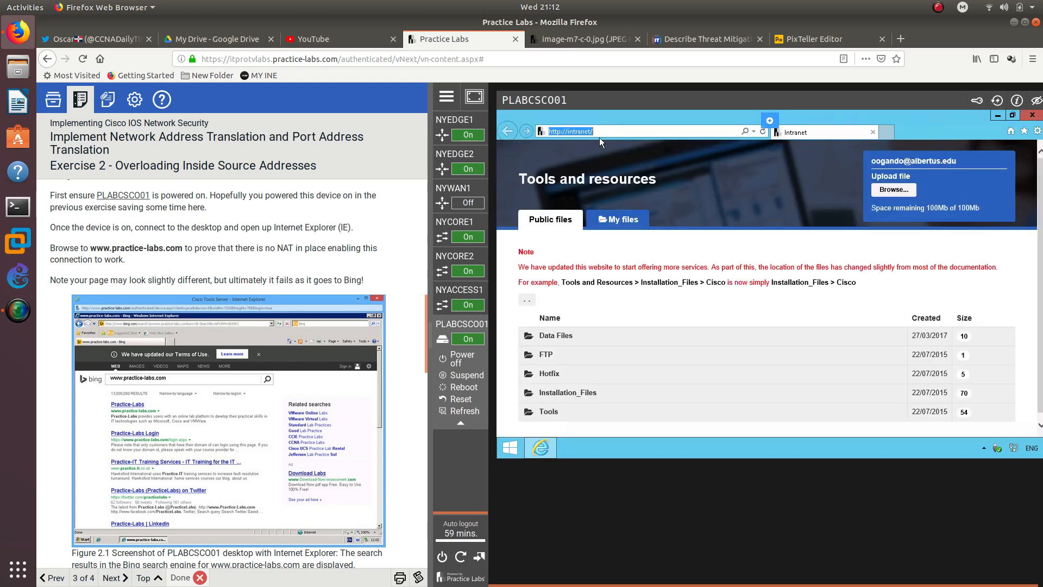
{"action": "type", "text": "www.practice"}
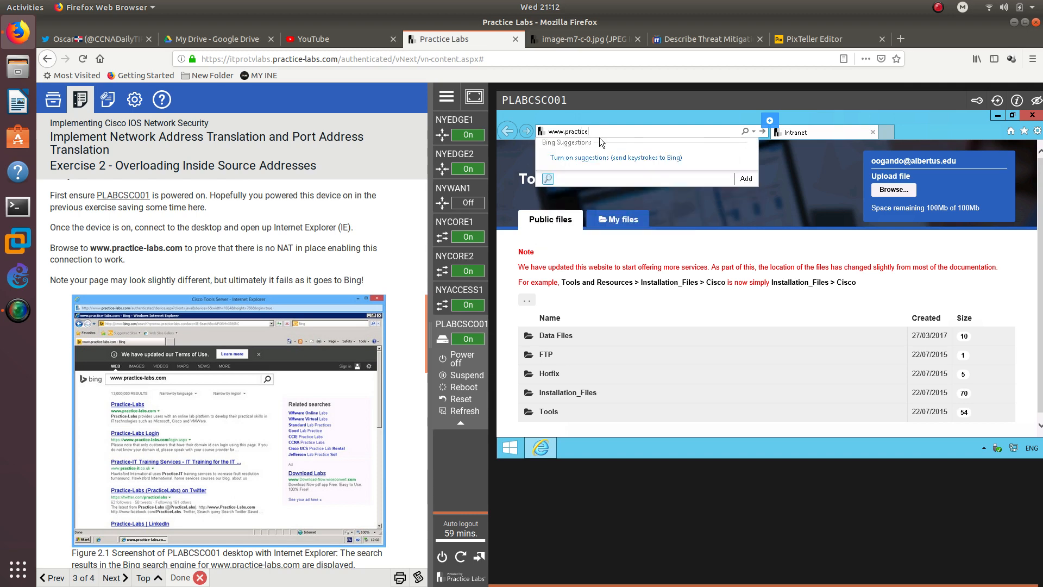
{"action": "type", "text": "-labs.com"}
{"action": "key", "text": "Return"}
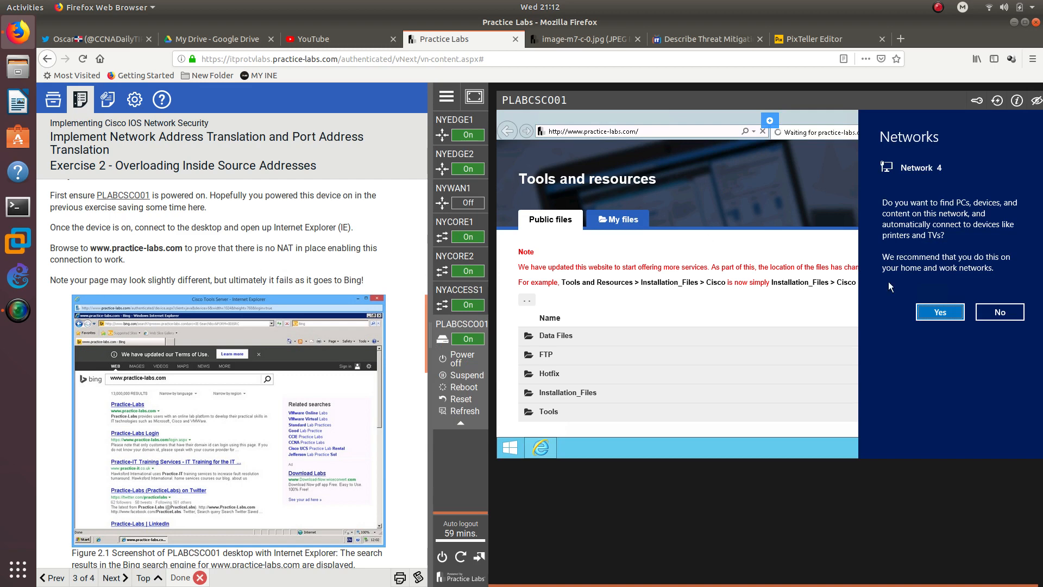
{"action": "left_click", "coordinate": [954, 318]}
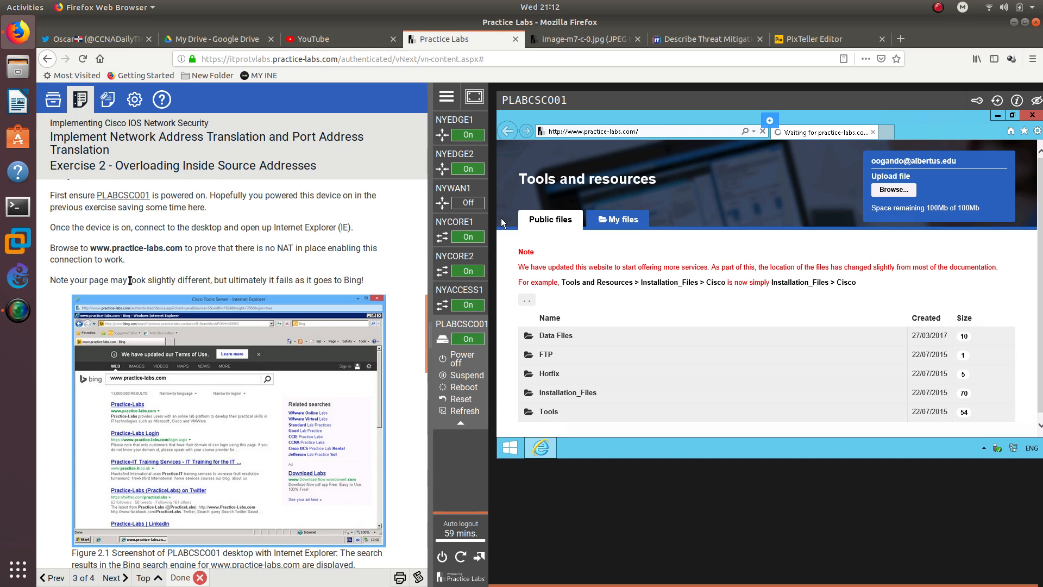
Read the Step 2 and Step 3 instructions, and enter global configuration mode on the NYEDGE1 console.
{"action": "scroll", "coordinate": [130, 280], "scroll_direction": "down", "scroll_amount": 3}
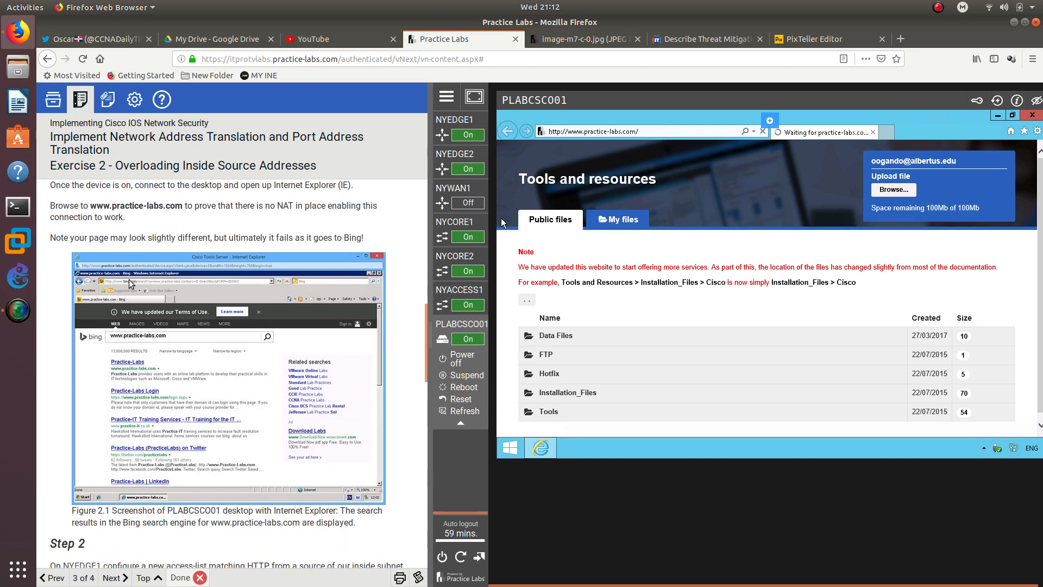
{"action": "scroll", "coordinate": [193, 239], "scroll_direction": "up", "scroll_amount": 2}
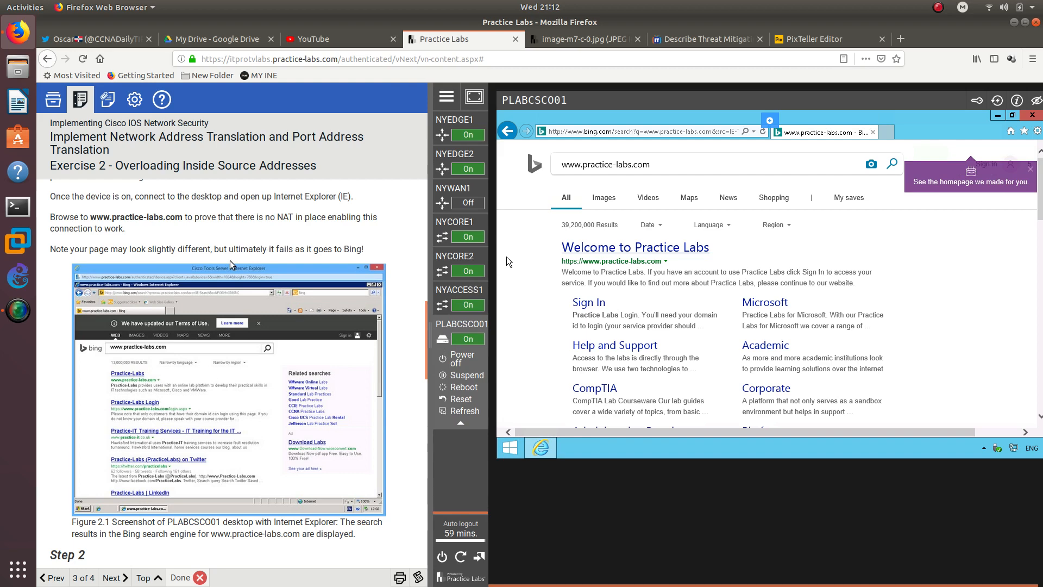
{"action": "scroll", "coordinate": [224, 265], "scroll_direction": "down", "scroll_amount": 5}
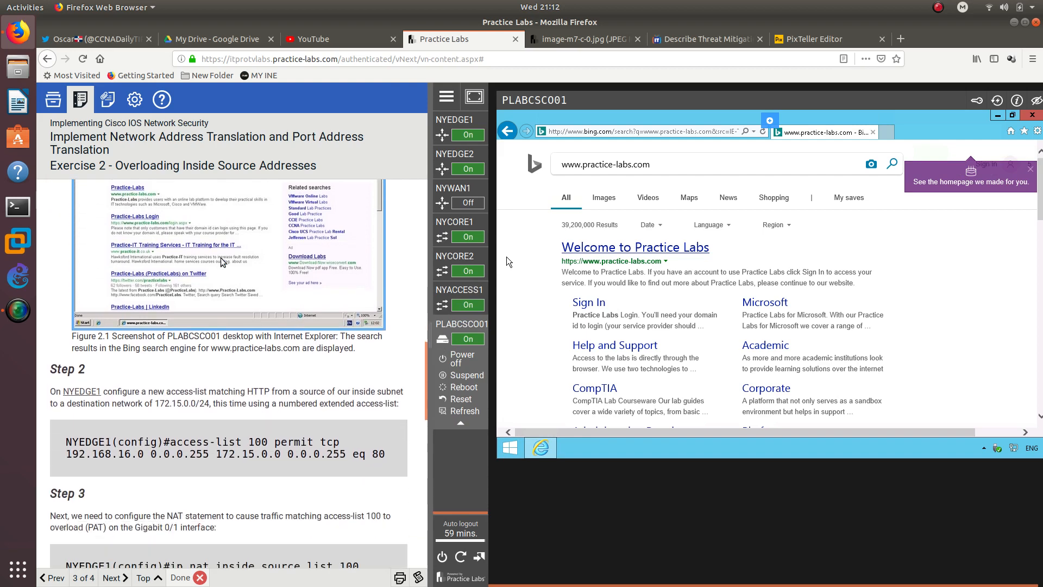
{"action": "scroll", "coordinate": [88, 359], "scroll_direction": "down", "scroll_amount": 3}
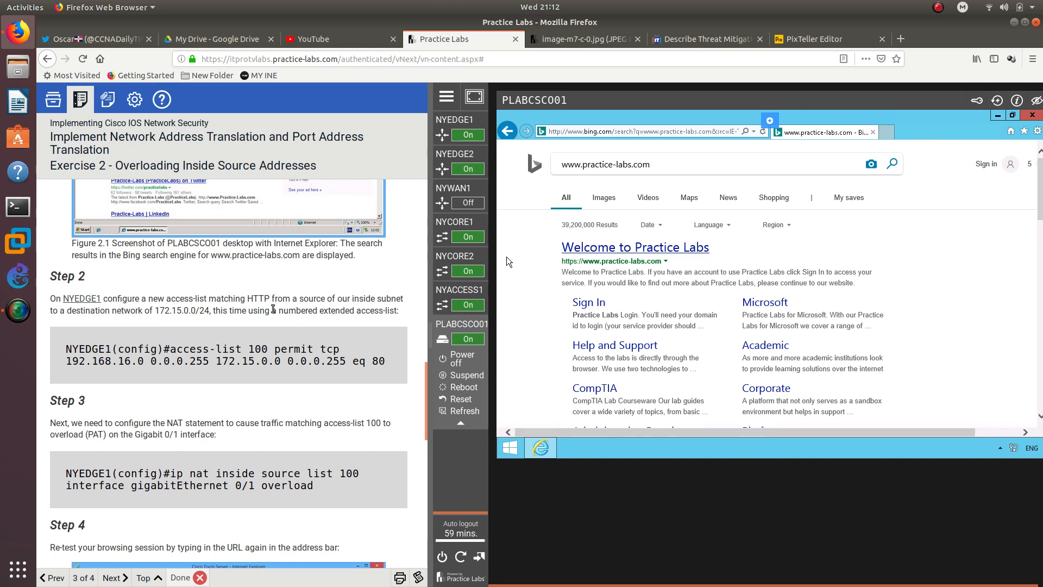
{"action": "left_click", "coordinate": [454, 120]}
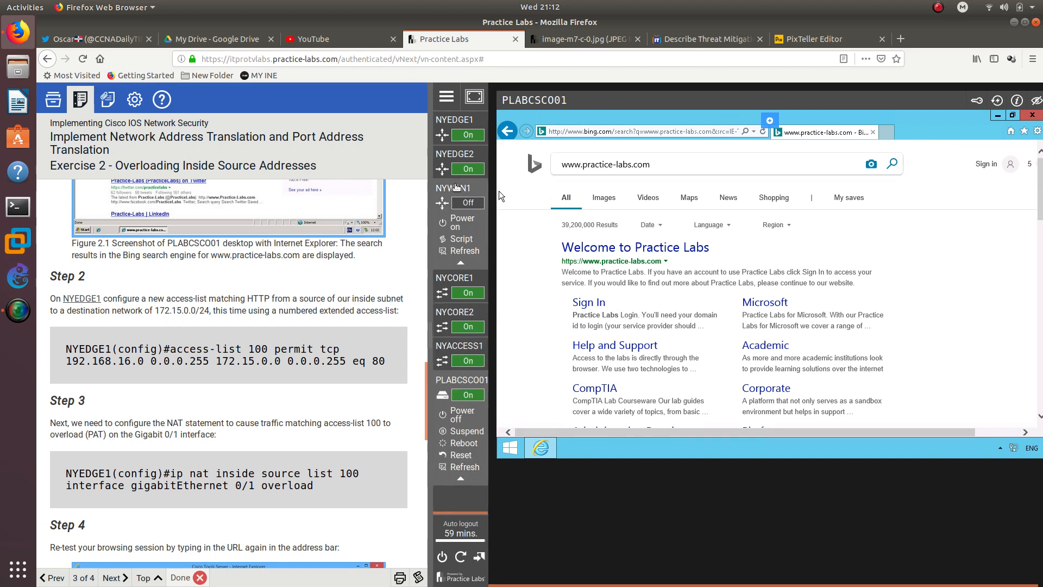
{"action": "type", "text": "config t"}
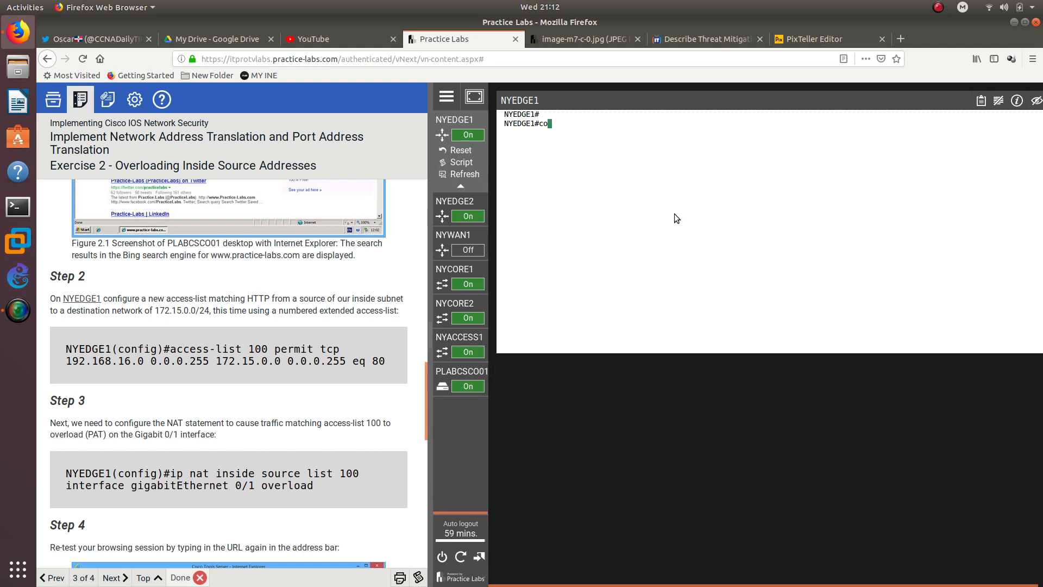
{"action": "key", "text": "Return"}
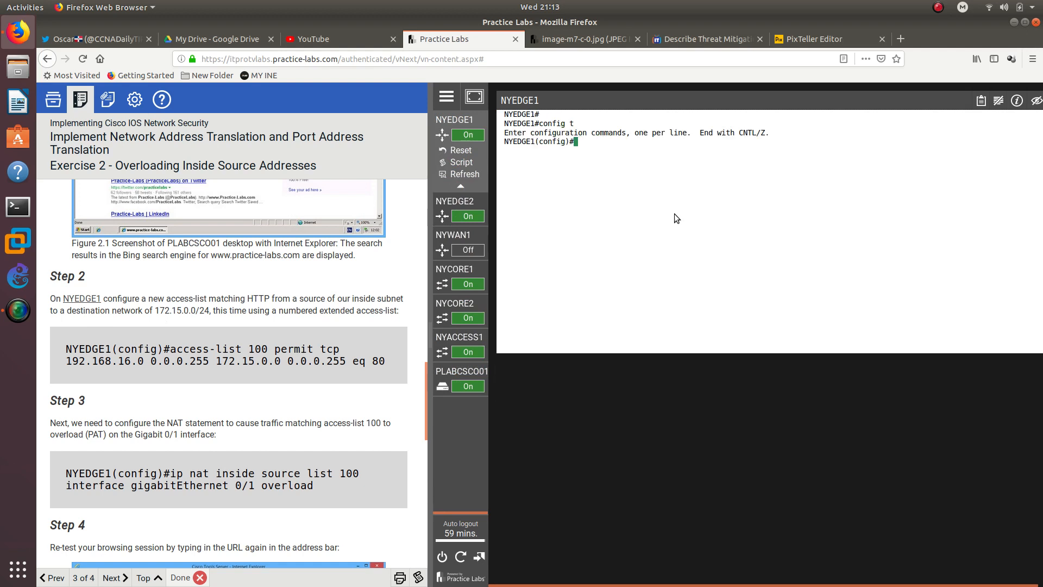
Create the HTTP access list on NYEDGE1 with access-list 100 permit tcp 192.168.16.0 0.0.0.255 172.15.0.0 0.0.0.255 eq 80.
{"action": "type", "text": "acces"}
{"action": "key", "text": "Tab"}
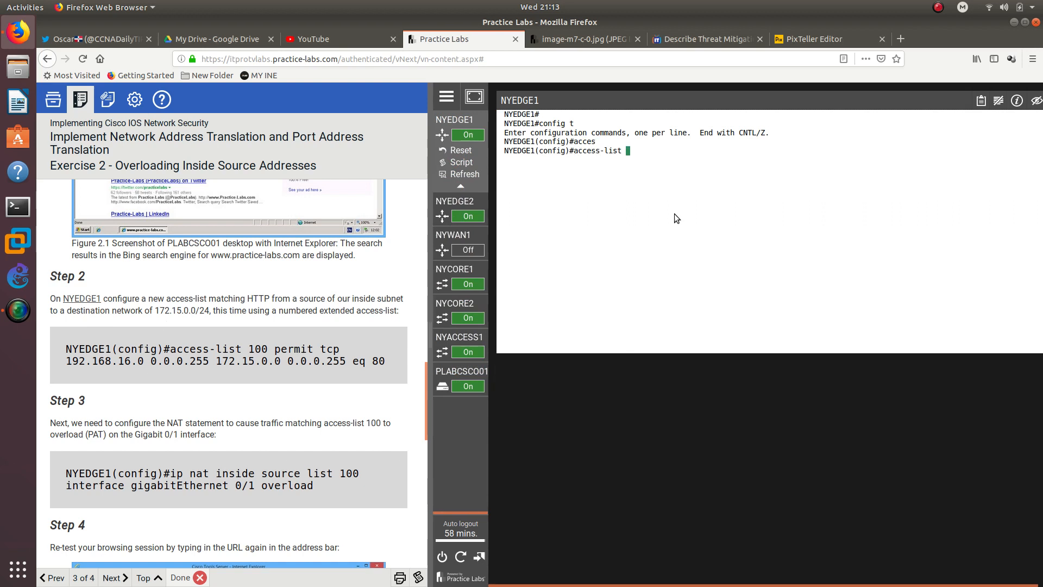
{"action": "type", "text": "100 permit tcp 192.168.16.0 0"}
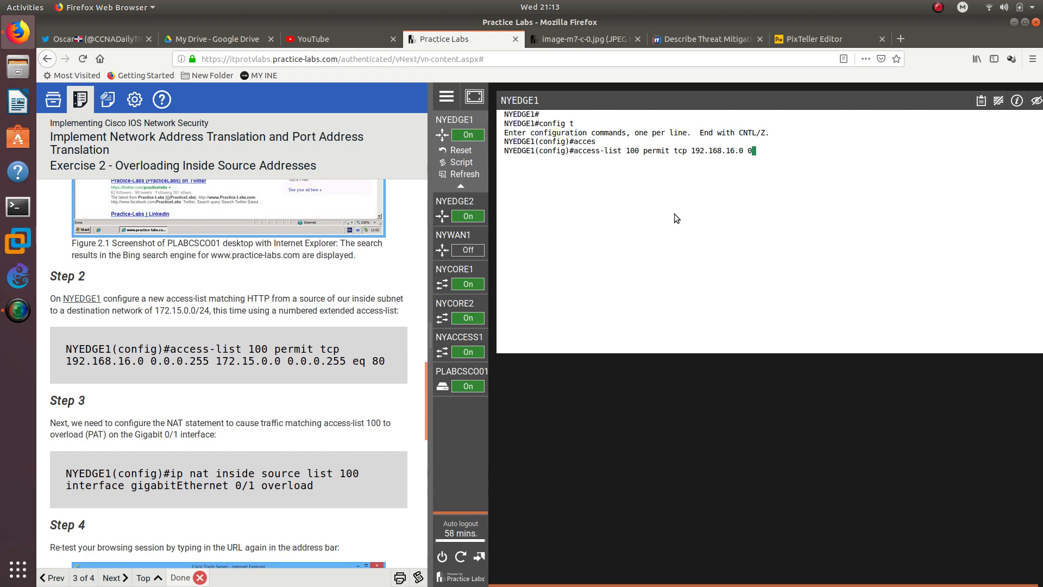
{"action": "type", "text": ".0.0.255 172.15.0.0."}
{"action": "key", "text": "BackSpace"}
{"action": "type", "text": "0"}
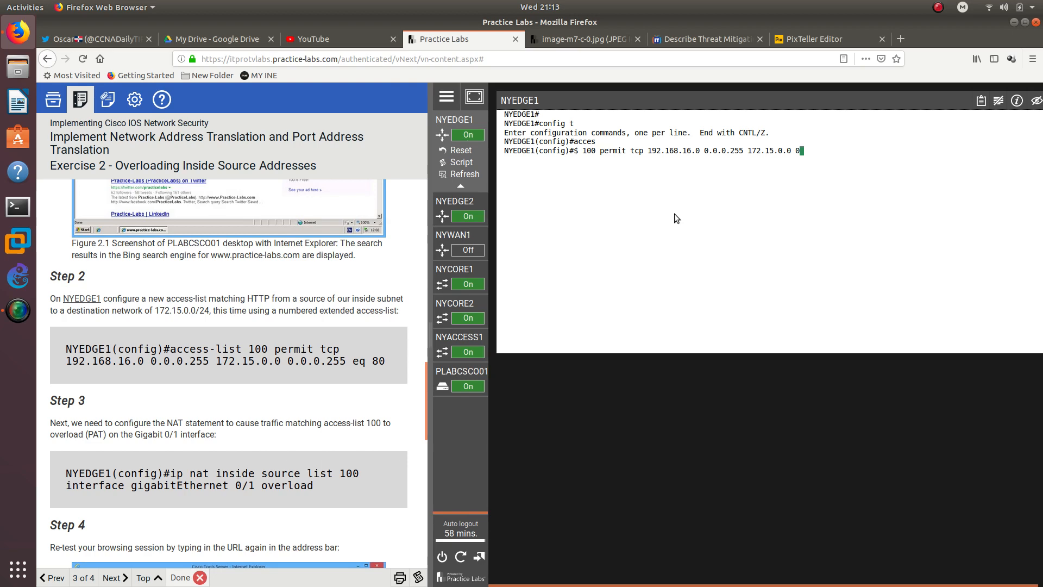
{"action": "type", "text": ".0.0.255 eq 80"}
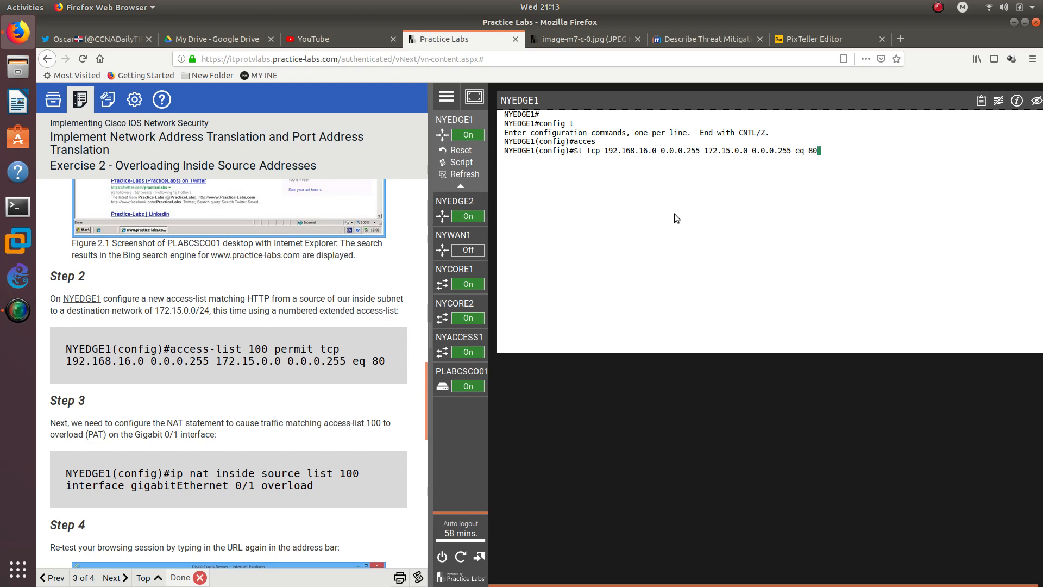
{"action": "key", "text": "Return"}
Read Step 3's instruction and command for overloading access-list 100 traffic on the Gigabit 0/1 interface.
{"action": "left_click", "coordinate": [262, 360]}
{"action": "scroll", "coordinate": [234, 368], "scroll_direction": "down", "scroll_amount": 3}
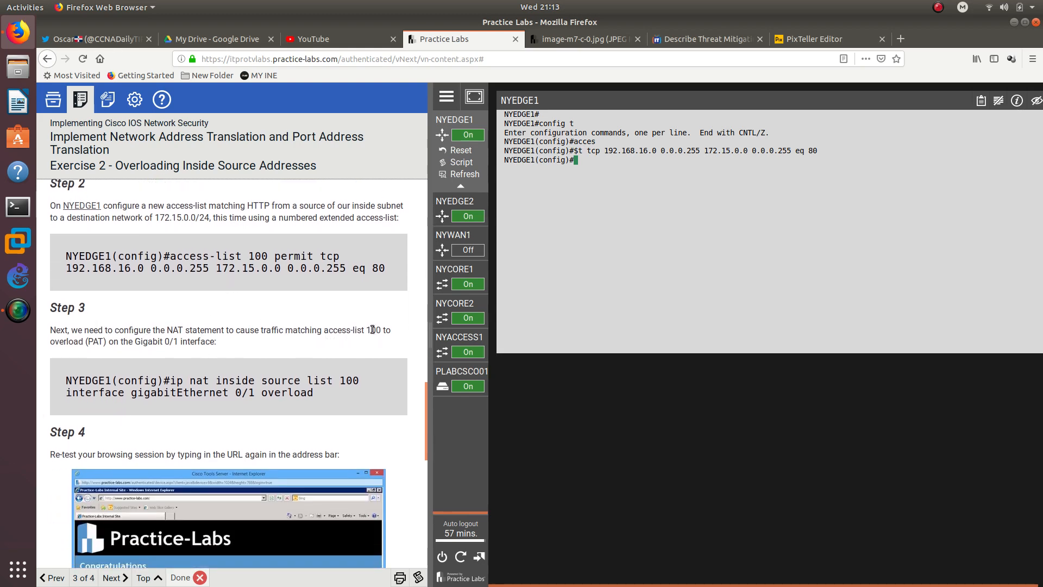
{"action": "double_click", "coordinate": [61, 342]}
{"action": "left_click", "coordinate": [600, 182]}
{"action": "left_click_drag", "start_coordinate": [322, 393], "coordinate": [95, 374]}
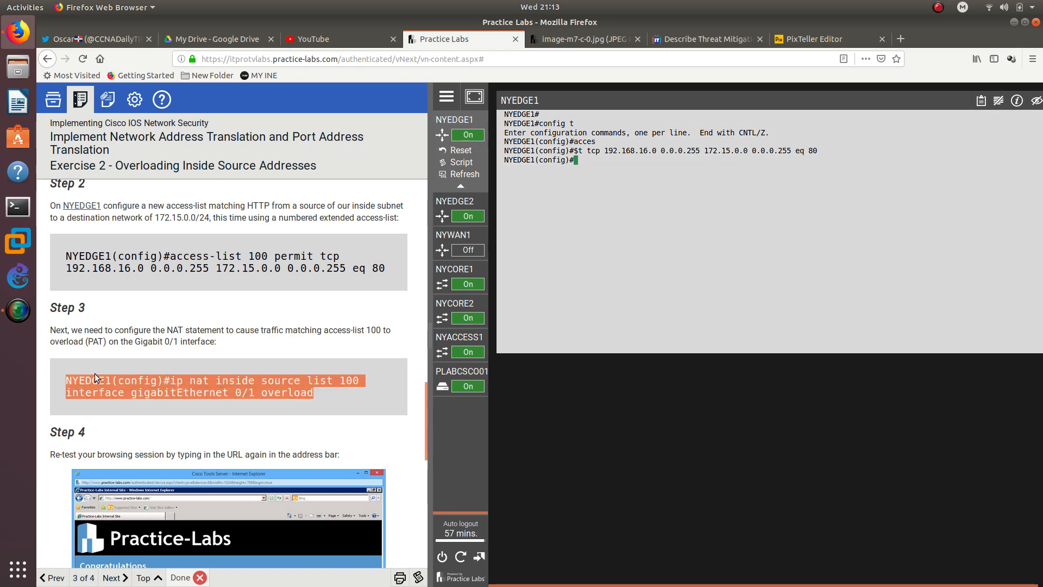
Configure PAT on NYEDGE1 with ip nat inside source list 100 interface g0/1 overload.
{"action": "left_click", "coordinate": [664, 234]}
{"action": "type", "text": "ip n"}
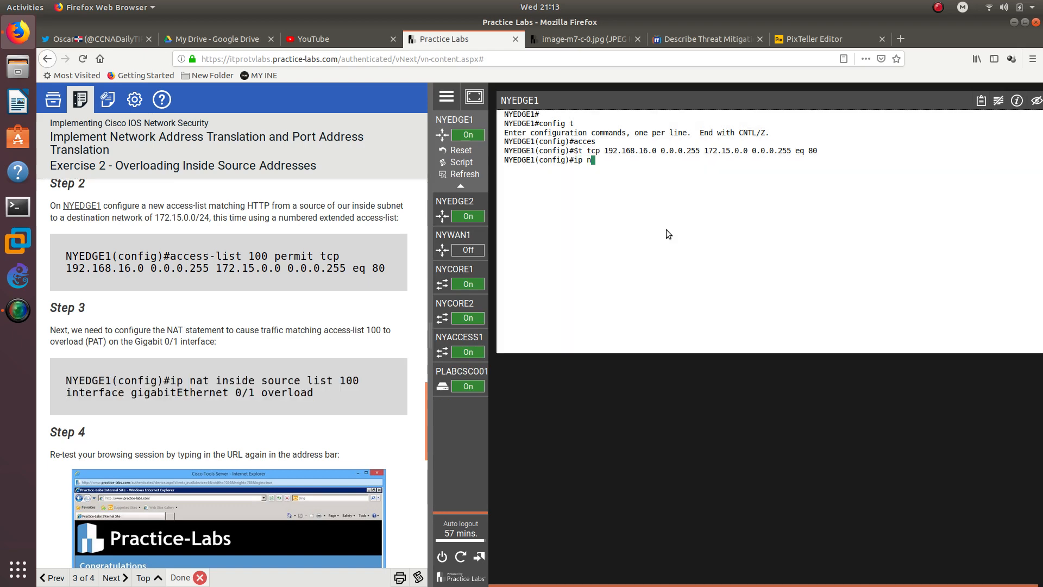
{"action": "type", "text": "at inside source list 100"}
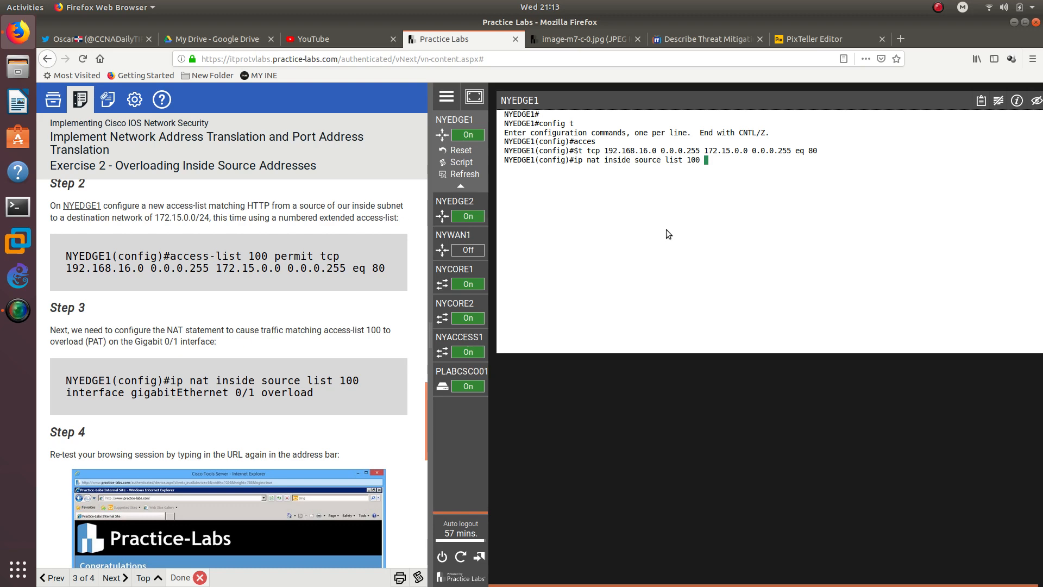
{"action": "key", "text": "Return"}
{"action": "key", "text": "Up"}
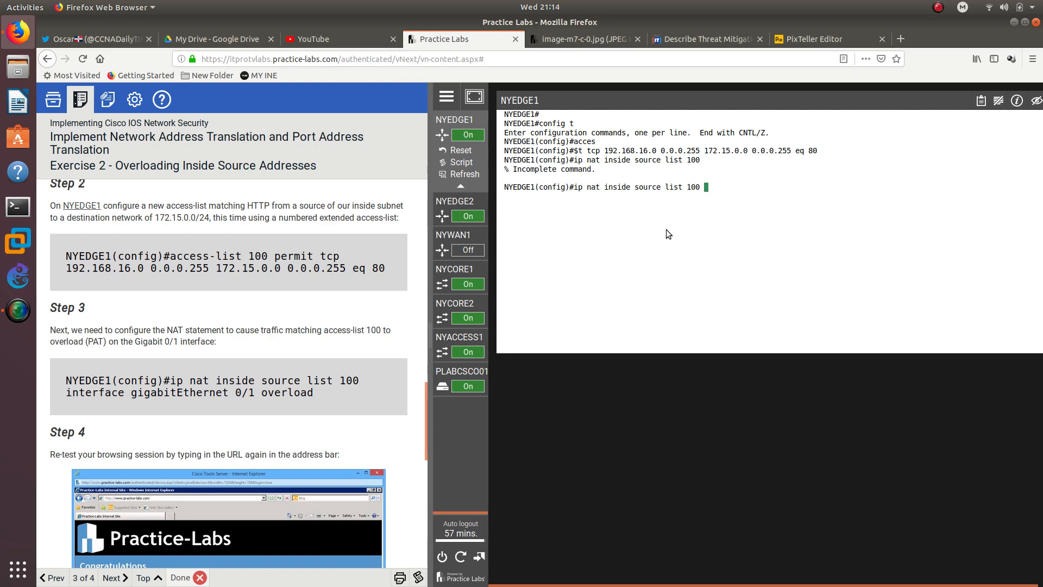
{"action": "type", "text": "in"}
{"action": "key", "text": "Tab"}
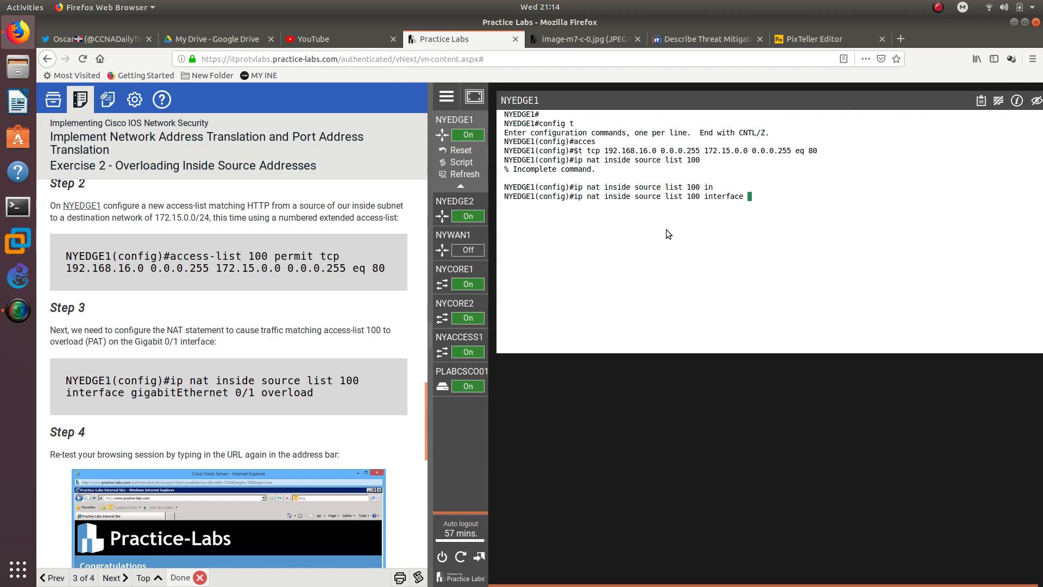
{"action": "type", "text": "g0/1 overl"}
{"action": "key", "text": "Tab"}
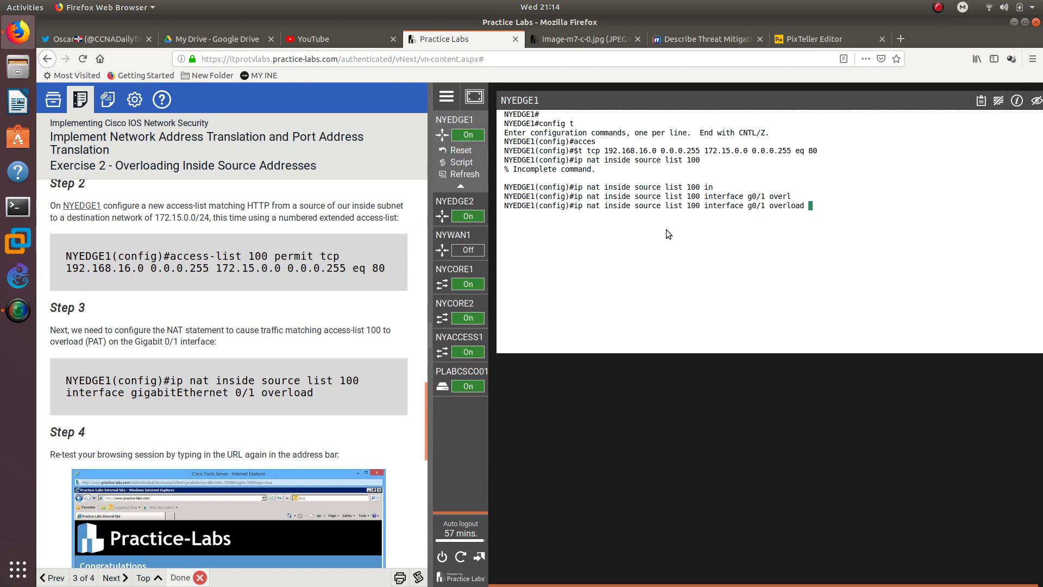
{"action": "key", "text": "Return"}
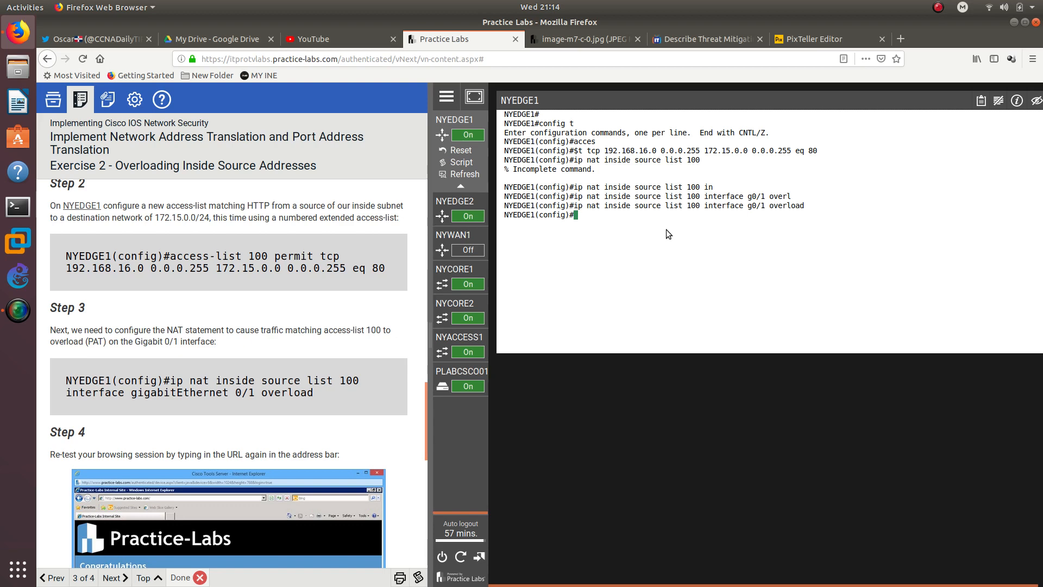
{"action": "scroll", "coordinate": [153, 416], "scroll_direction": "down", "scroll_amount": 5}
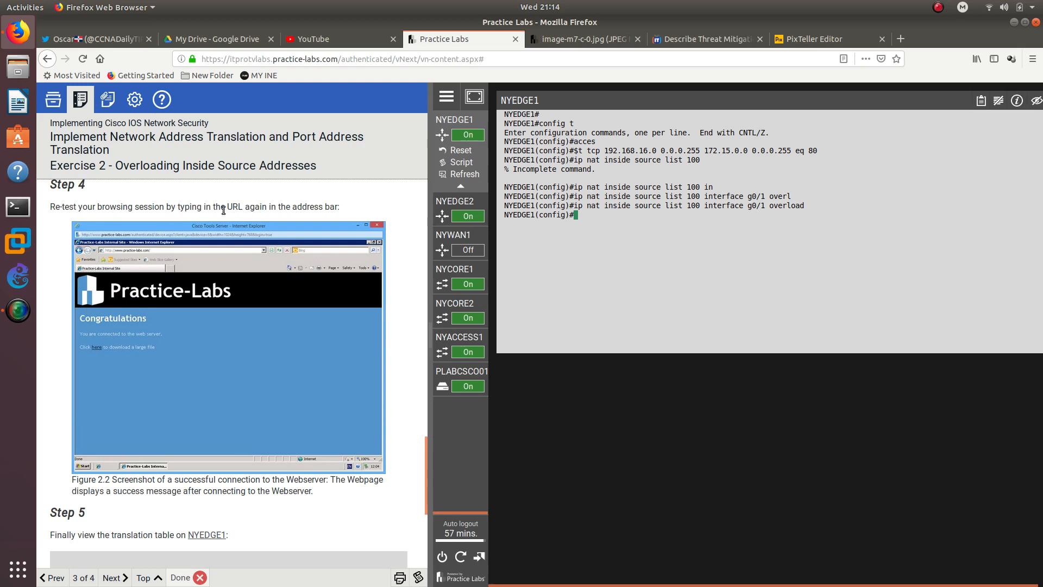
{"action": "triple_click", "coordinate": [279, 206]}
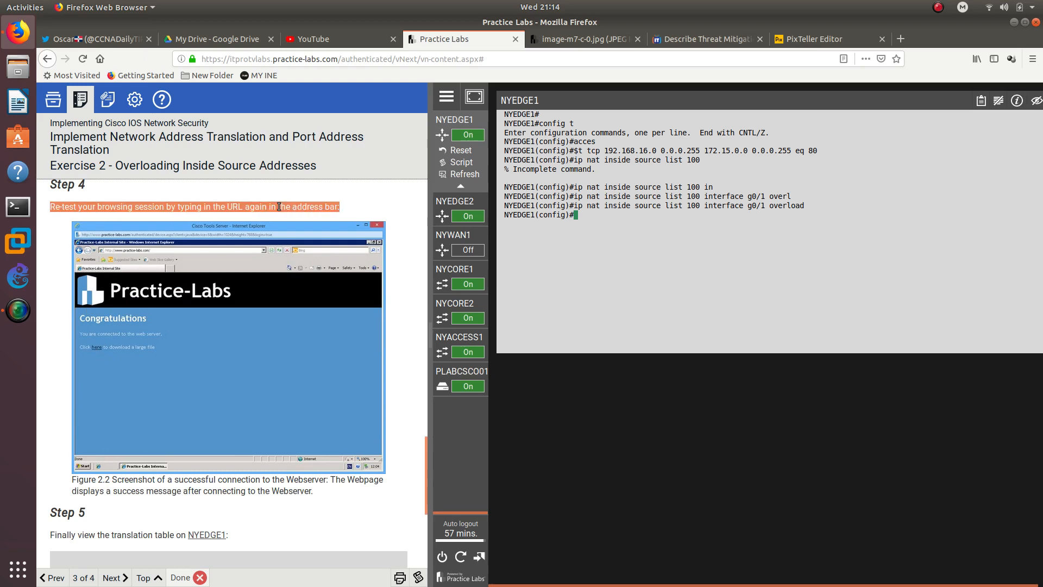
{"action": "left_click", "coordinate": [459, 371]}
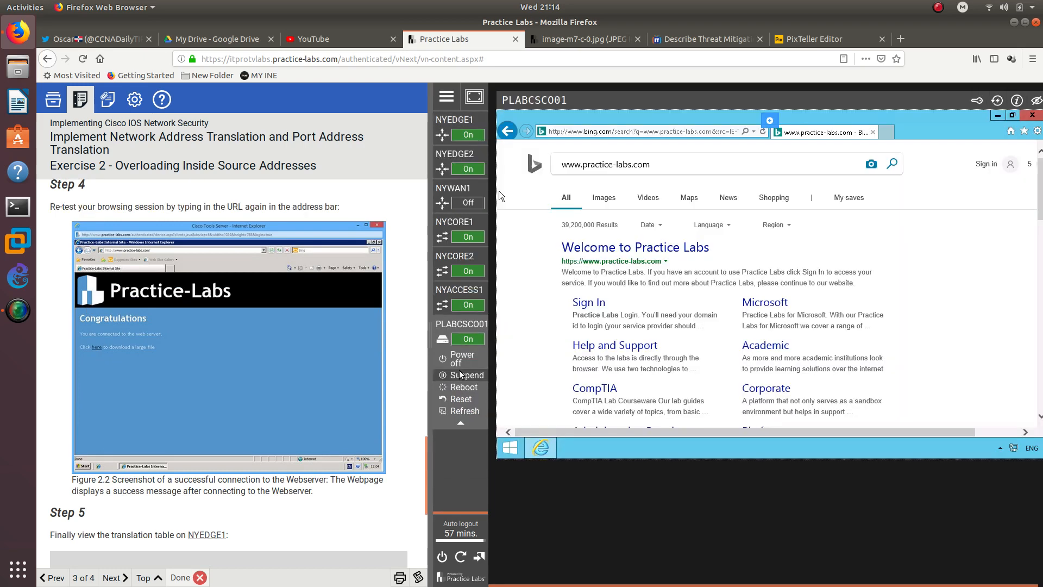
{"action": "left_click", "coordinate": [615, 157]}
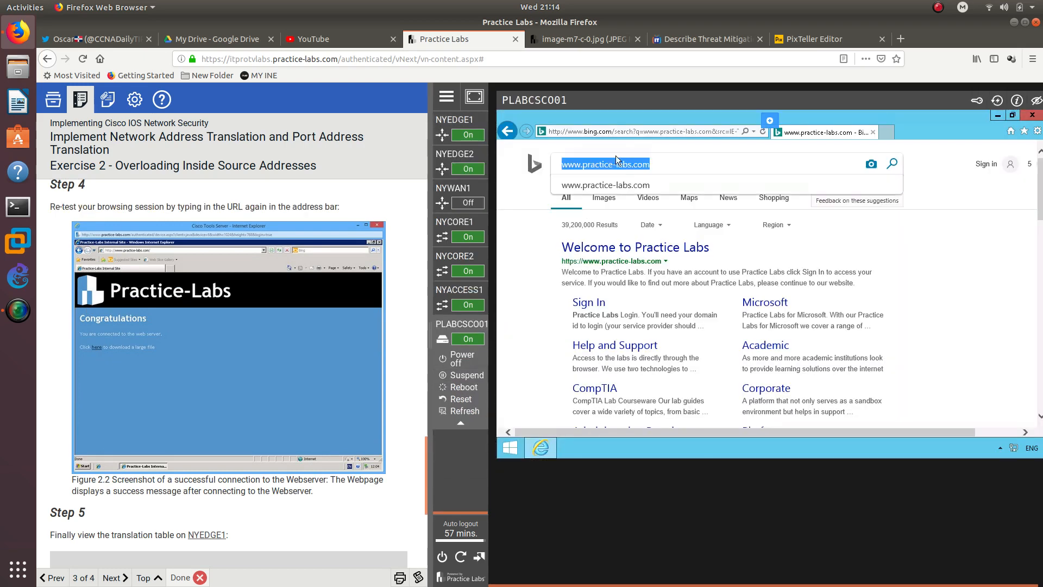
{"action": "right_click", "coordinate": [611, 167]}
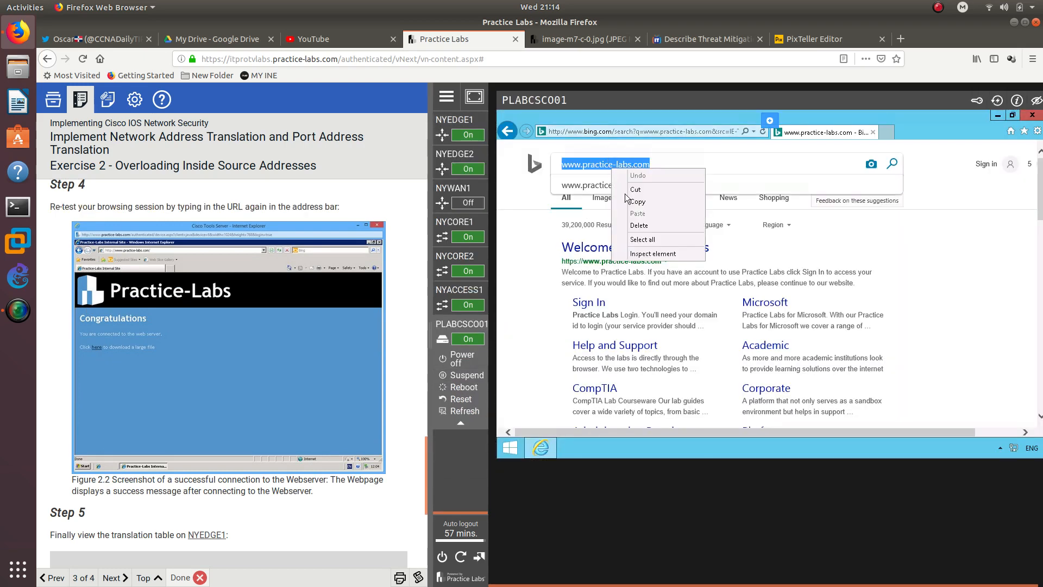
{"action": "left_click", "coordinate": [625, 202]}
{"action": "left_click", "coordinate": [615, 132]}
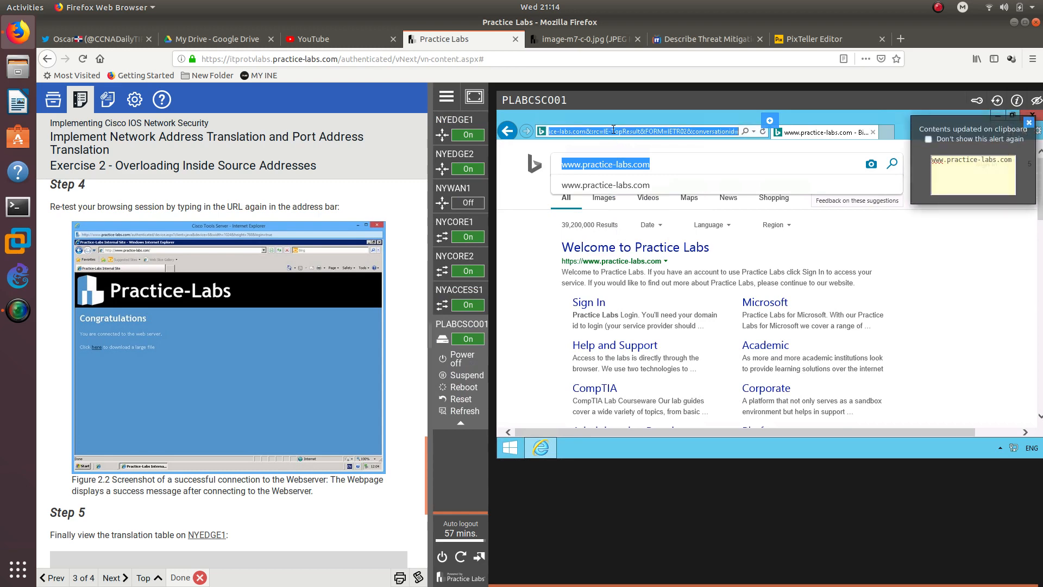
{"action": "key", "text": "ctrl+v"}
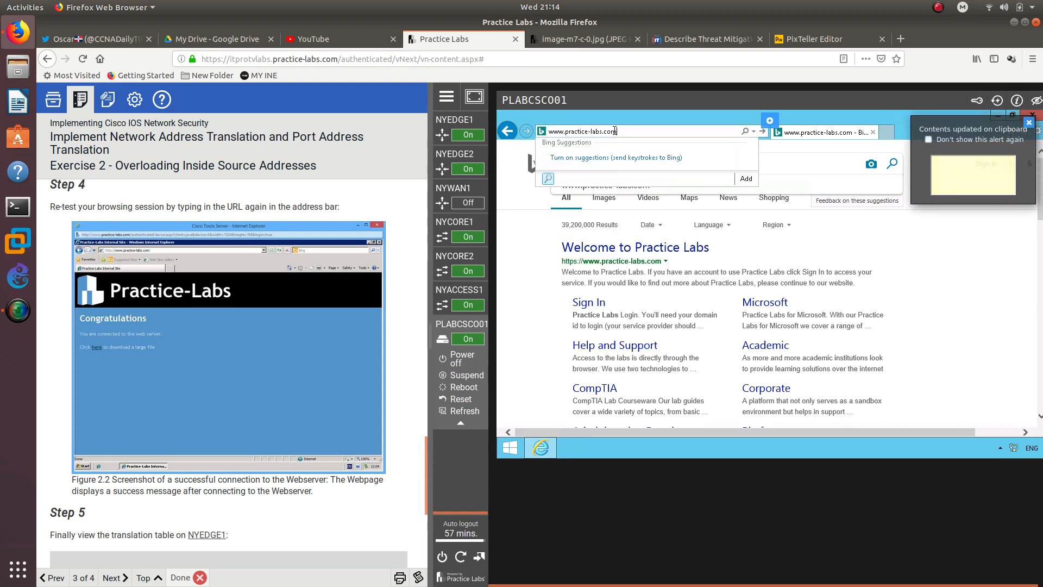
{"action": "key", "text": "Return"}
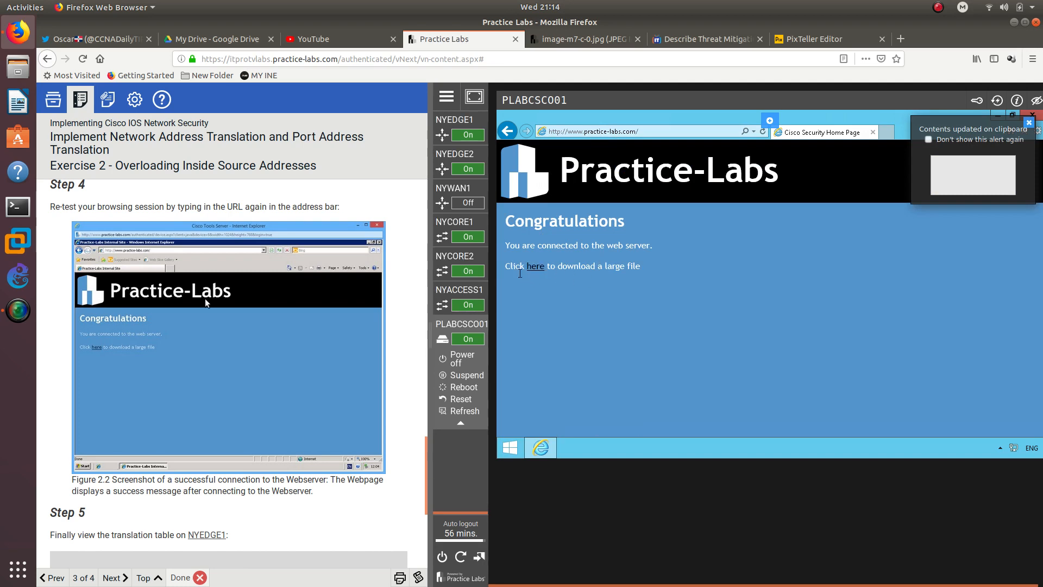
Following Step 5, leave configuration mode on NYEDGE1 and display the translation table with show ip nat translations.
{"action": "scroll", "coordinate": [70, 447], "scroll_direction": "down", "scroll_amount": 5}
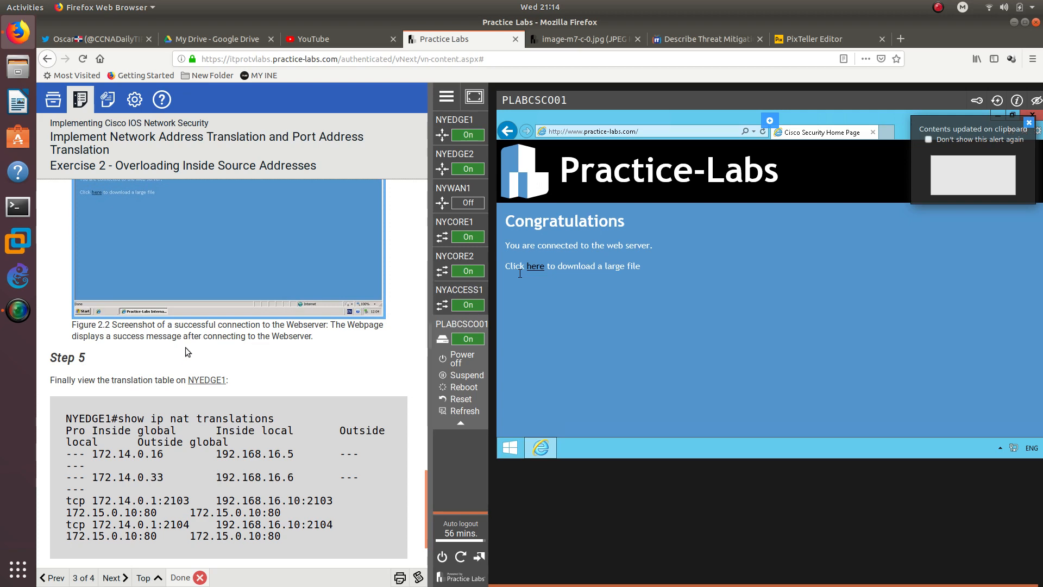
{"action": "scroll", "coordinate": [185, 348], "scroll_direction": "up", "scroll_amount": 3}
{"action": "scroll", "coordinate": [199, 350], "scroll_direction": "down", "scroll_amount": 4}
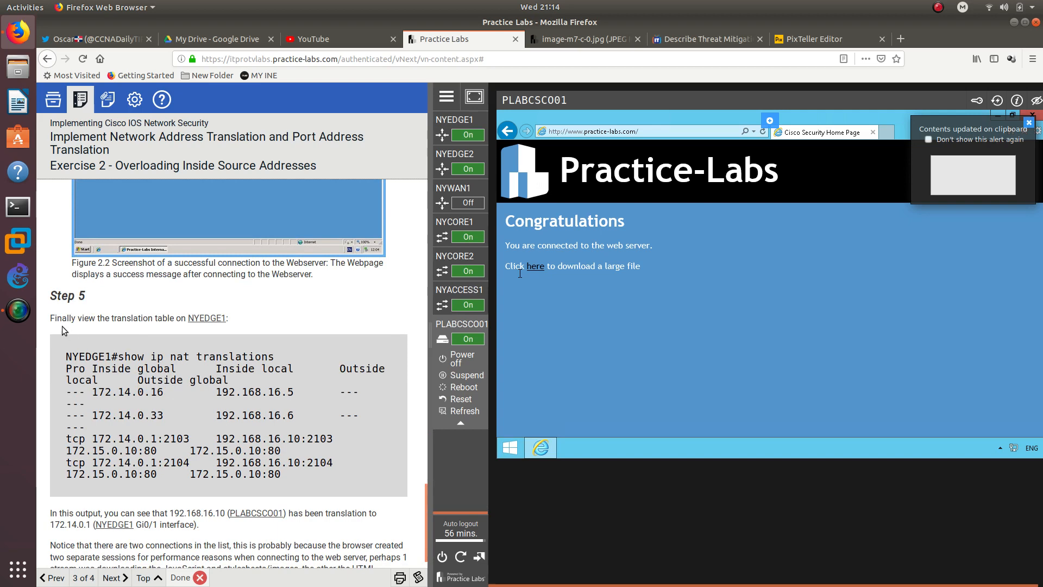
{"action": "left_click", "coordinate": [209, 322]}
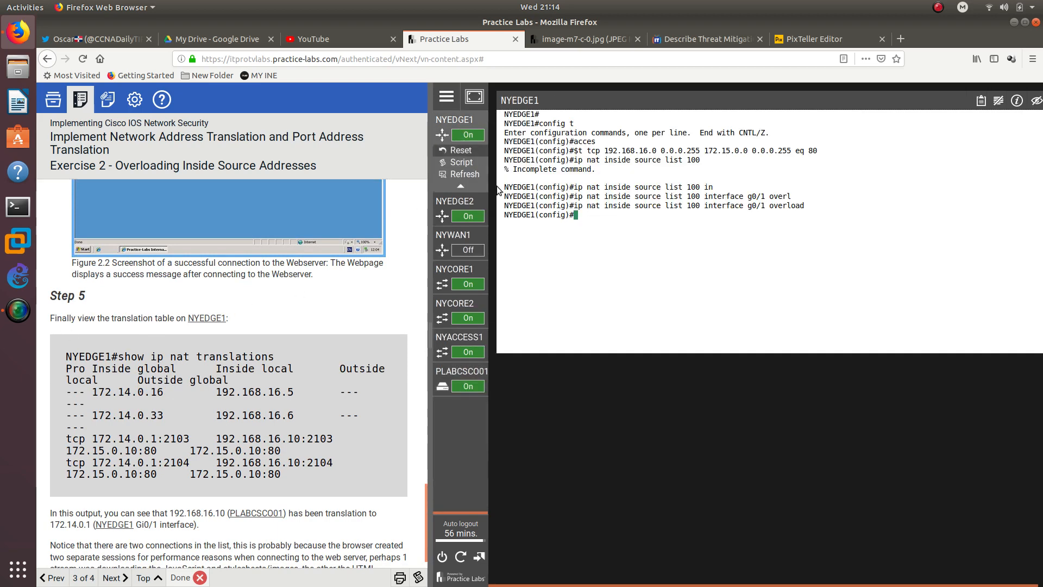
{"action": "type", "text": "end"}
{"action": "key", "text": "Return"}
{"action": "type", "text": "sh"}
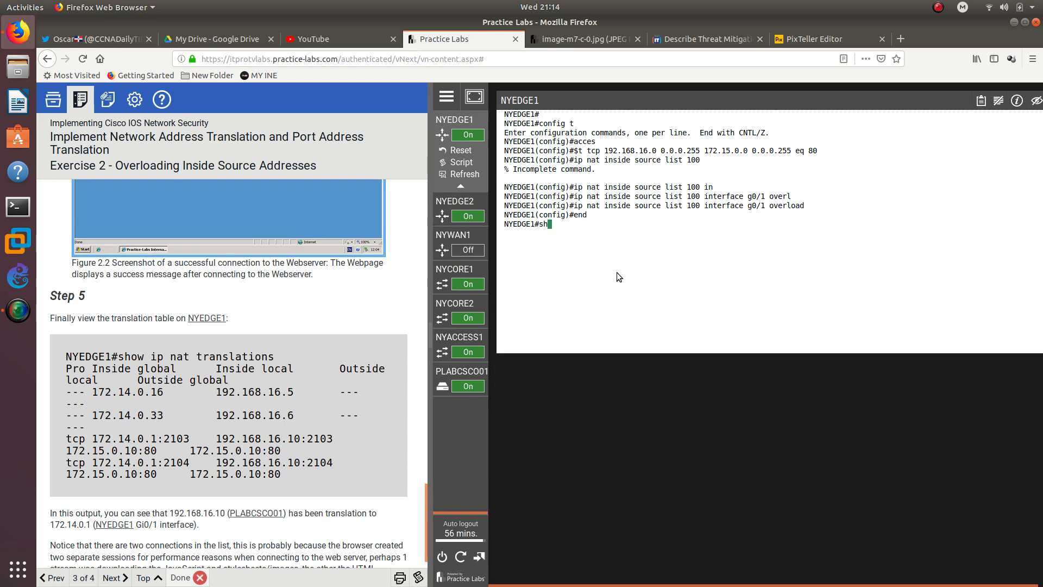
{"action": "type", "text": "ow ip nat tr"}
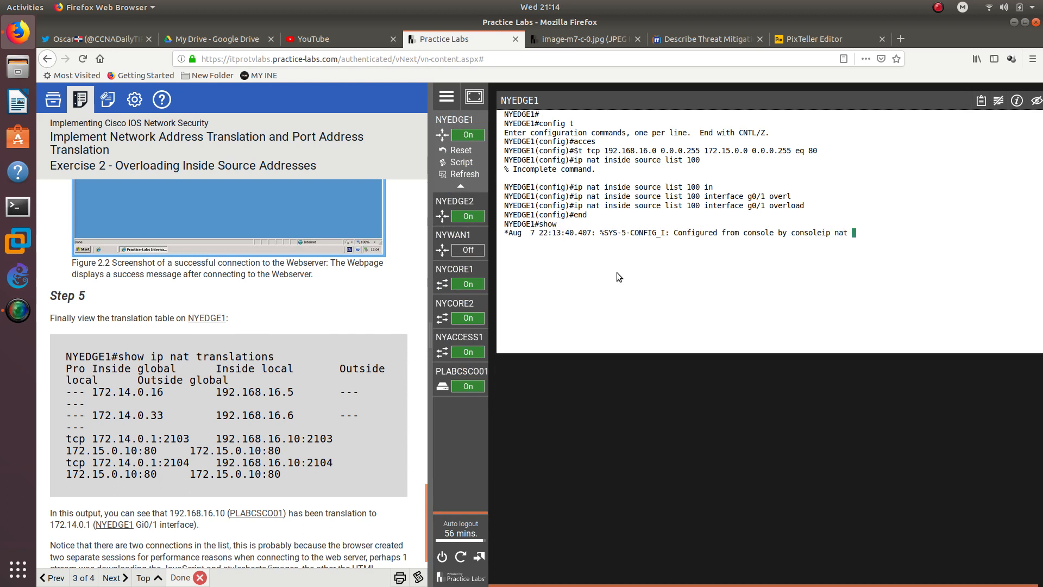
{"action": "key", "text": "Tab"}
{"action": "key", "text": "Return"}
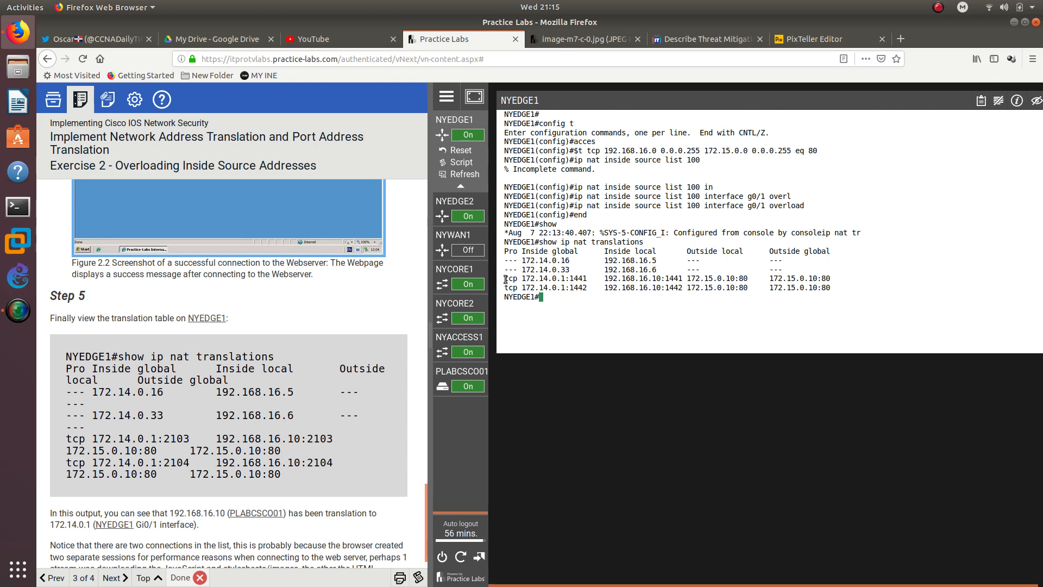
Examine the two TCP entries in NYEDGE1's translation table, comparing their inside global and inside local addresses and ports.
{"action": "left_click_drag", "start_coordinate": [506, 279], "coordinate": [843, 285]}
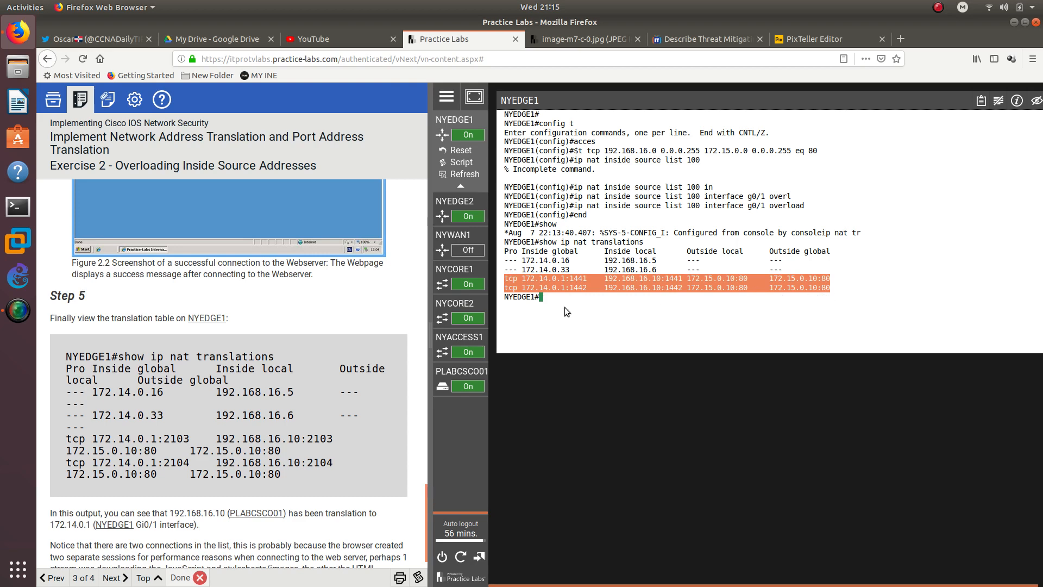
{"action": "double_click", "coordinate": [578, 279]}
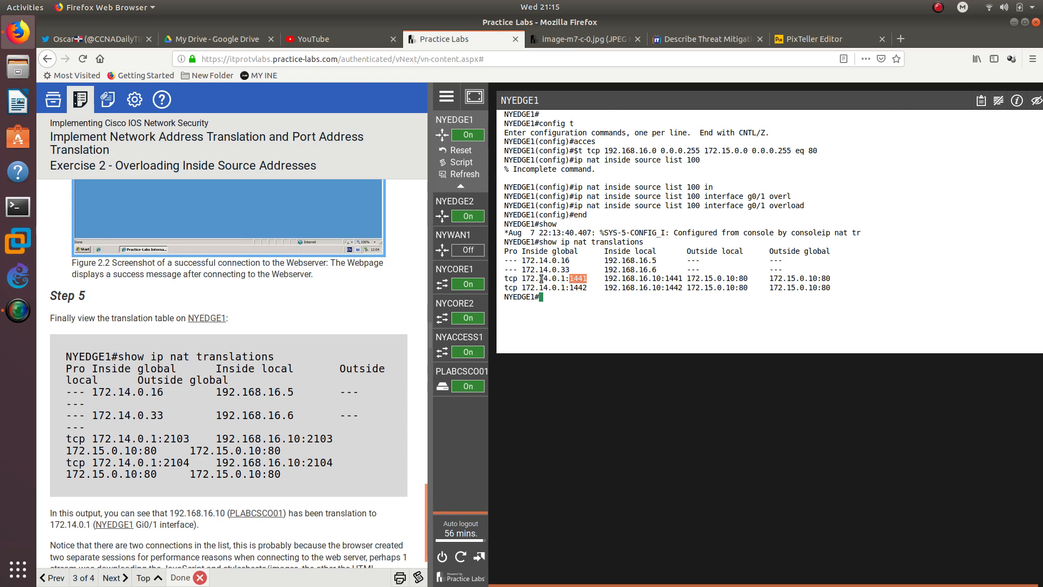
{"action": "left_click_drag", "start_coordinate": [522, 279], "coordinate": [566, 283]}
{"action": "double_click", "coordinate": [579, 279]}
{"action": "scroll", "coordinate": [284, 377], "scroll_direction": "down", "scroll_amount": 1}
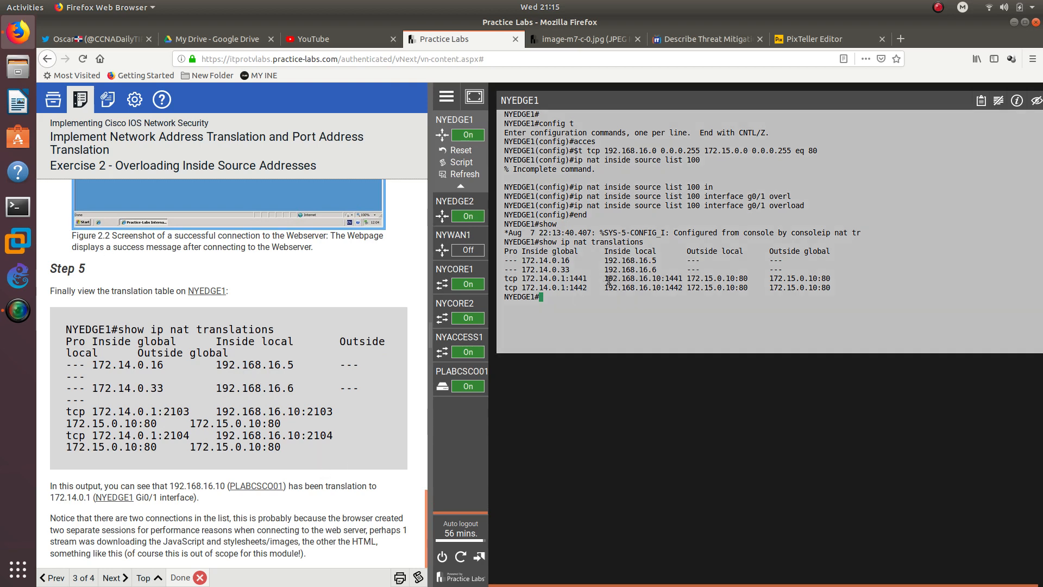
{"action": "left_click_drag", "start_coordinate": [605, 278], "coordinate": [682, 288]}
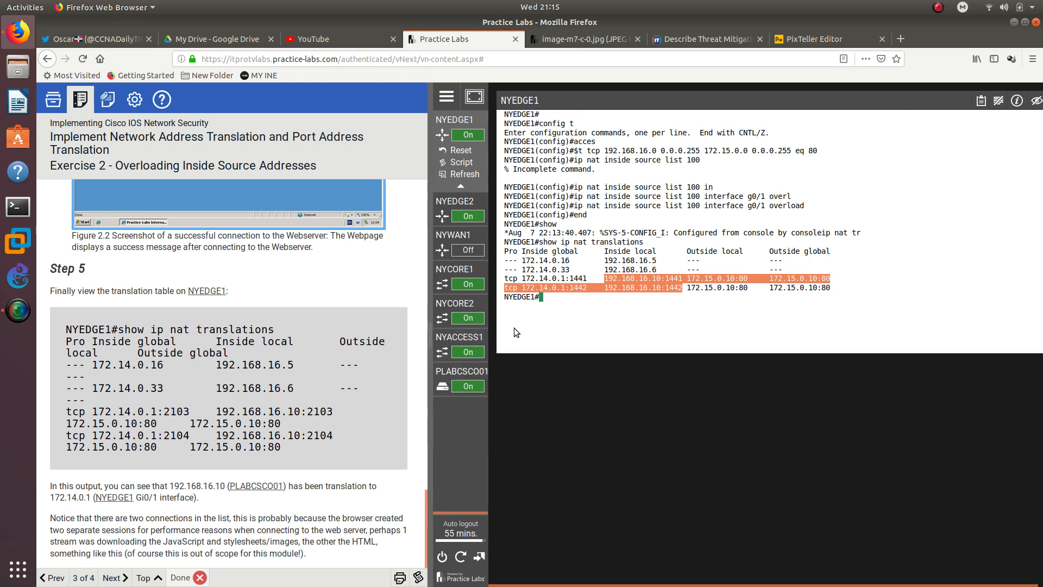
{"action": "left_click", "coordinate": [577, 288]}
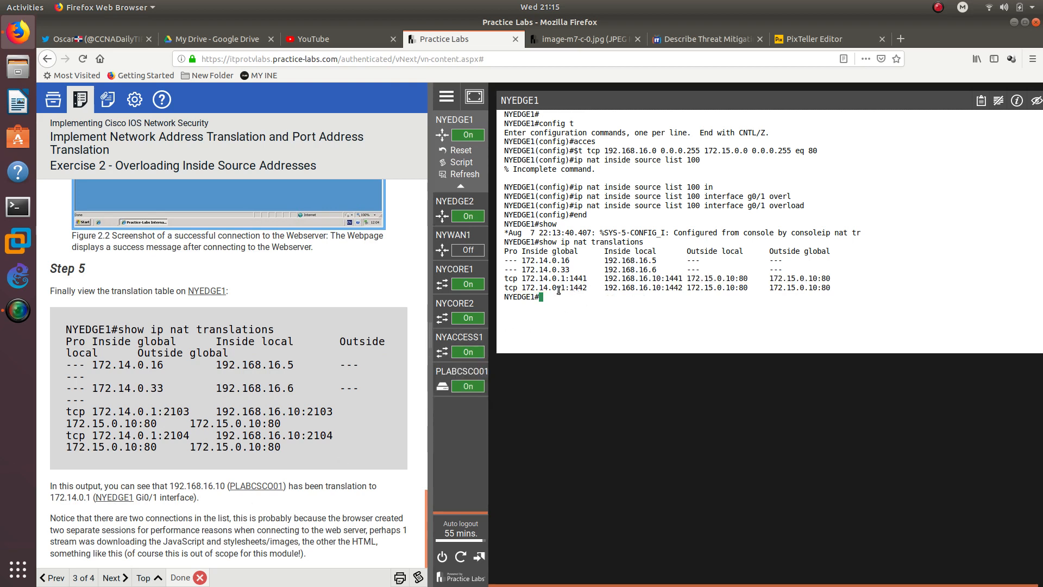
{"action": "left_click_drag", "start_coordinate": [566, 288], "coordinate": [522, 289]}
{"action": "left_click", "coordinate": [578, 288]}
Advance from Exercise 2 to the module's Summary page and read the list of covered activities.
{"action": "left_click", "coordinate": [174, 455]}
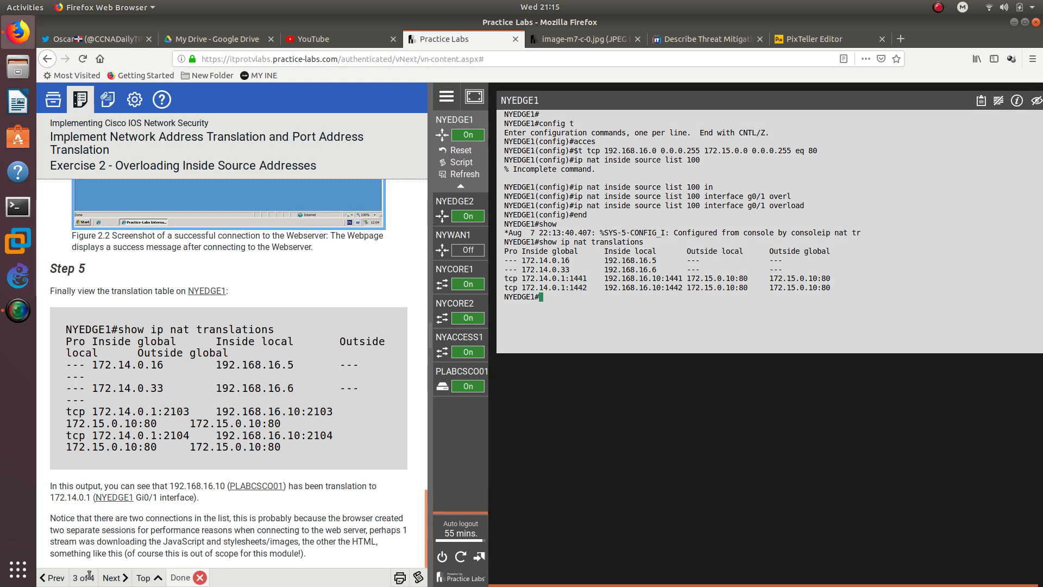
{"action": "left_click", "coordinate": [113, 578]}
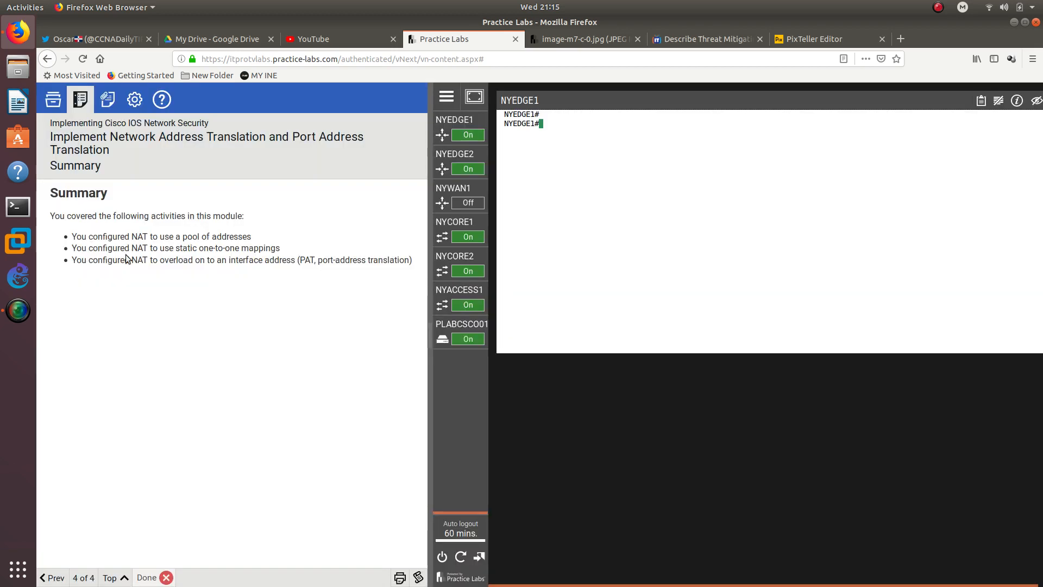
{"action": "double_click", "coordinate": [131, 221]}
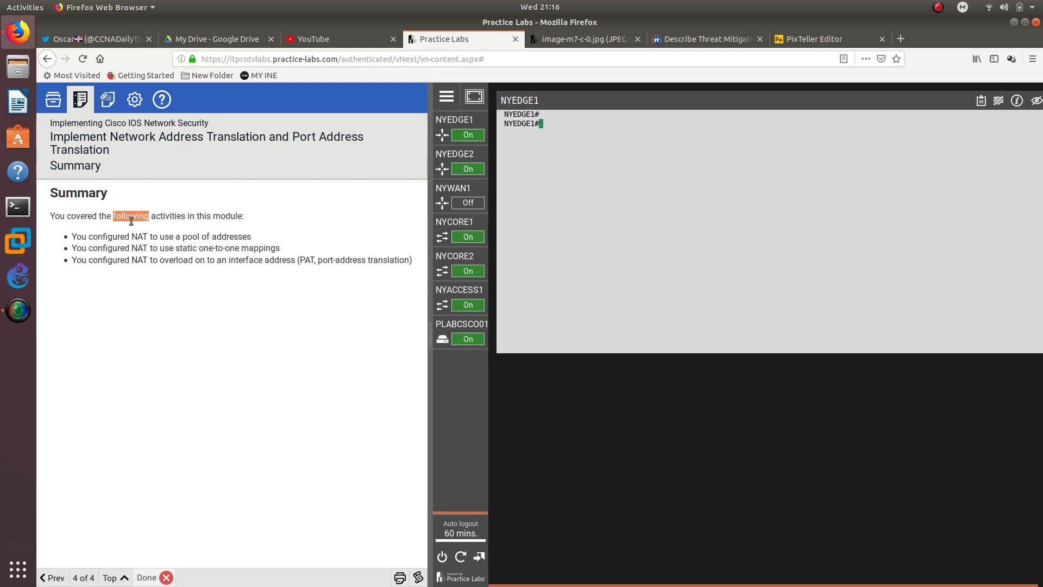
{"action": "left_click", "coordinate": [822, 41]}
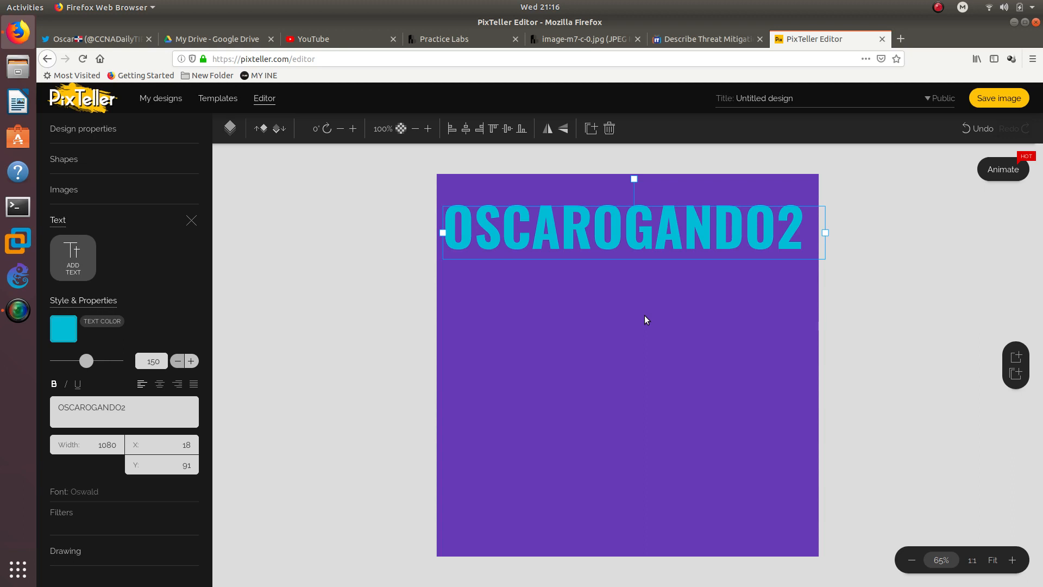
{"action": "left_click", "coordinate": [471, 38]}
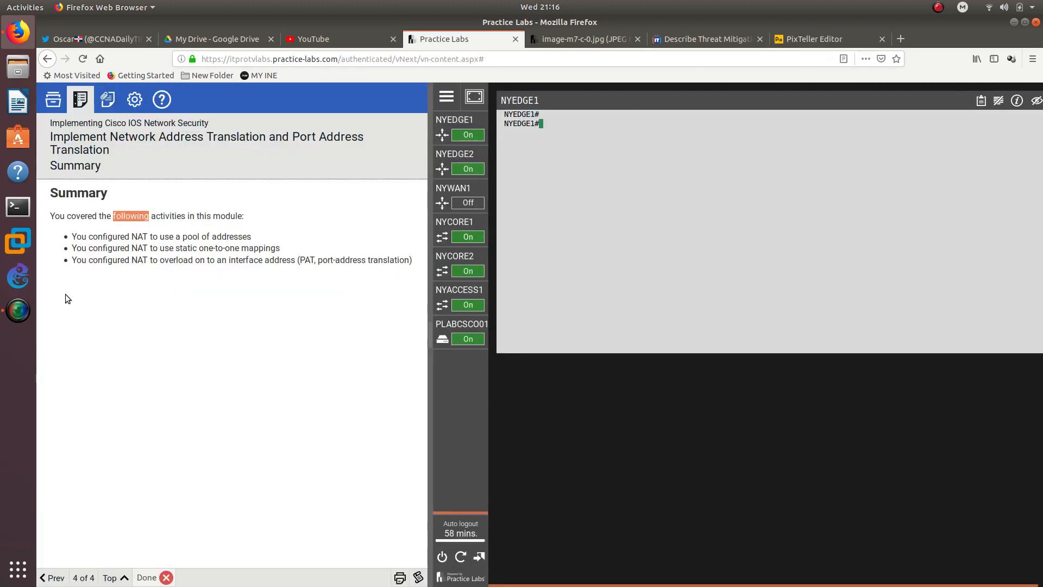
{"action": "left_click", "coordinate": [18, 310]}
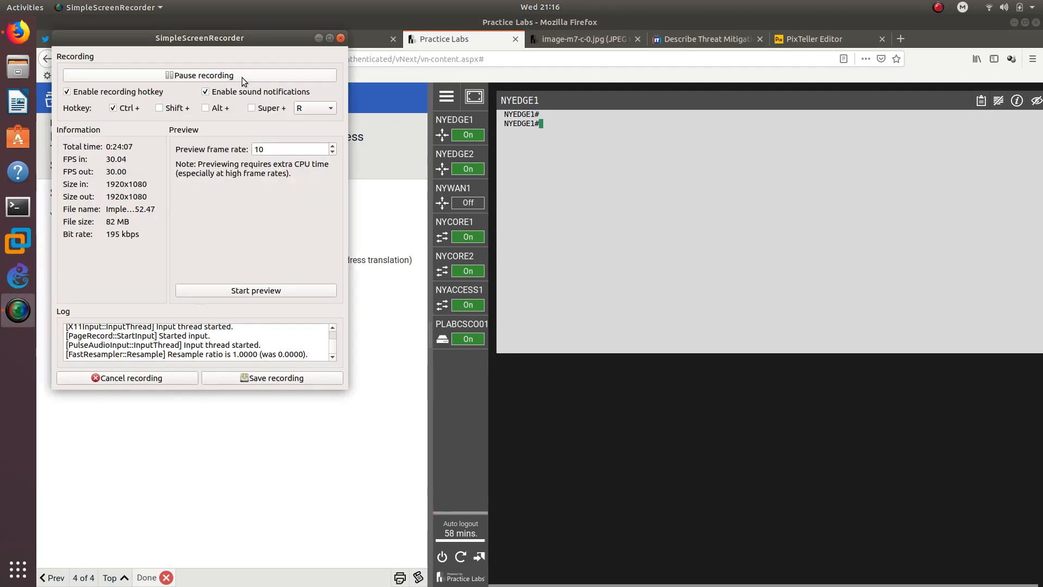